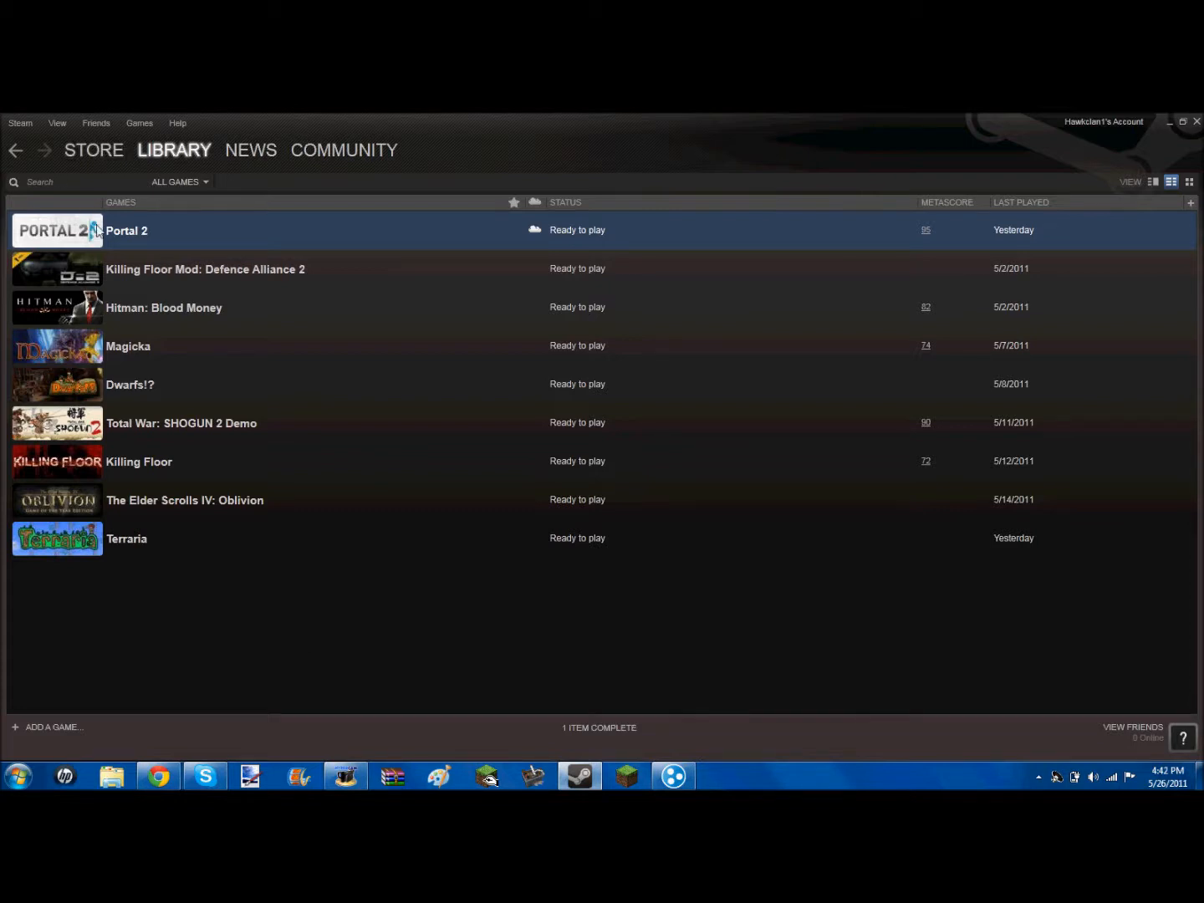
Filter the game library to Tools and remove Portal 2 Authoring Tools - Beta from the favorites.
click(169, 182)
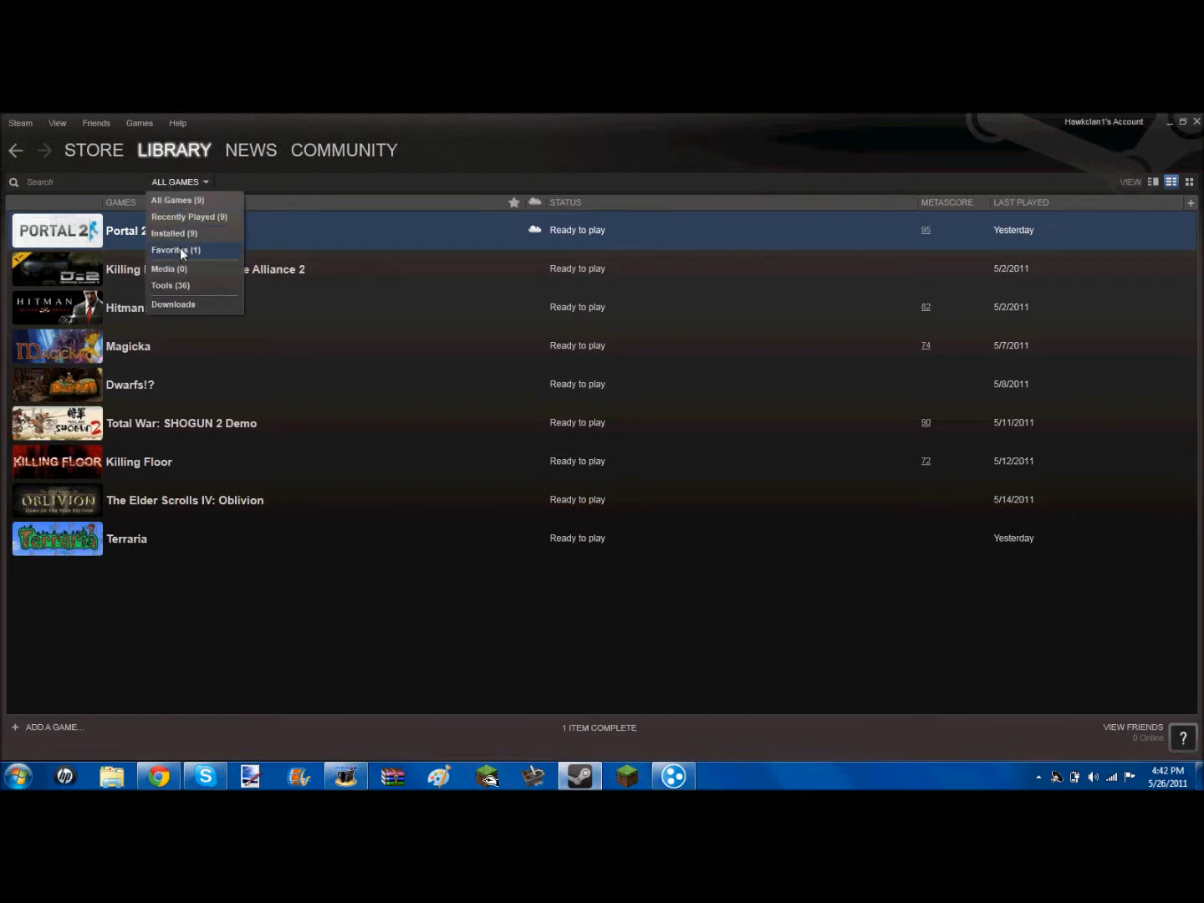
click(173, 285)
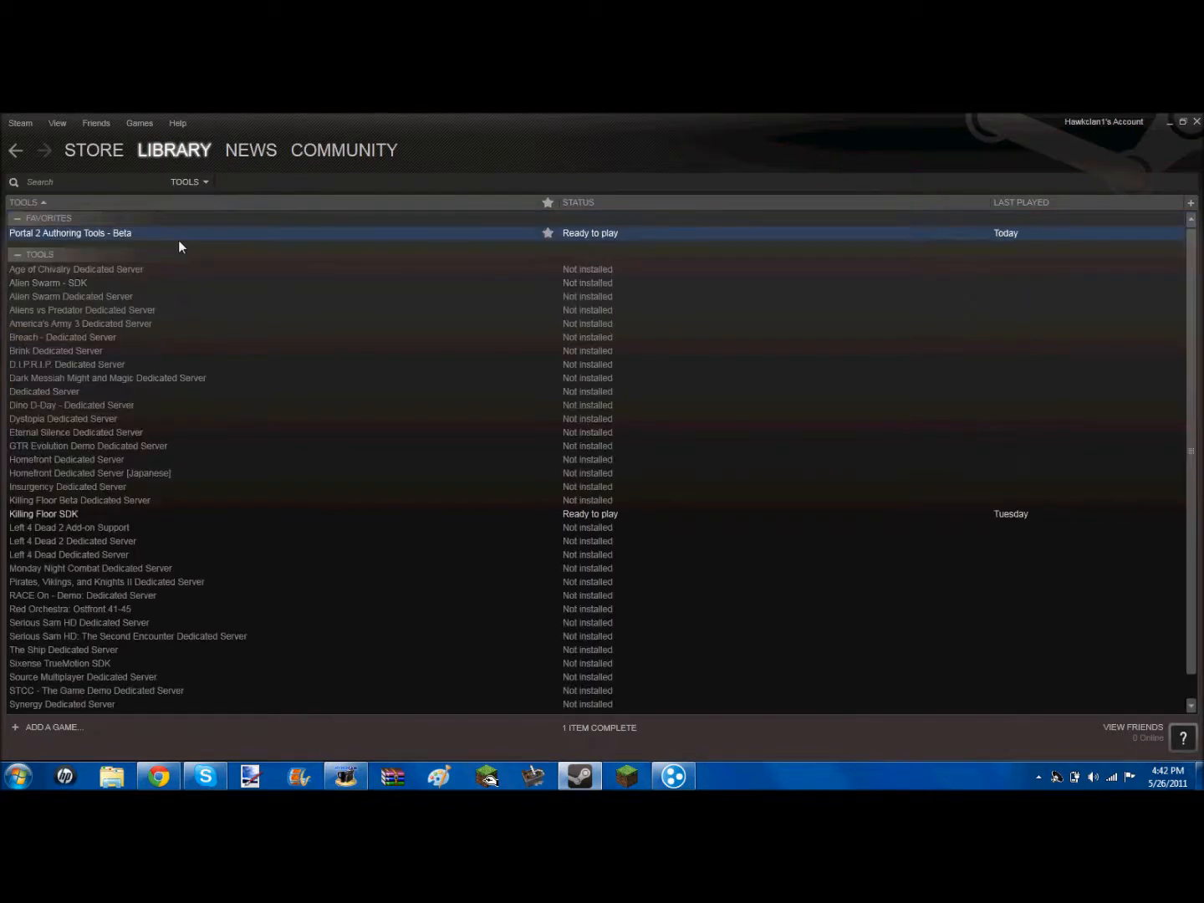
click(328, 448)
drag(1184, 467, 1197, 419)
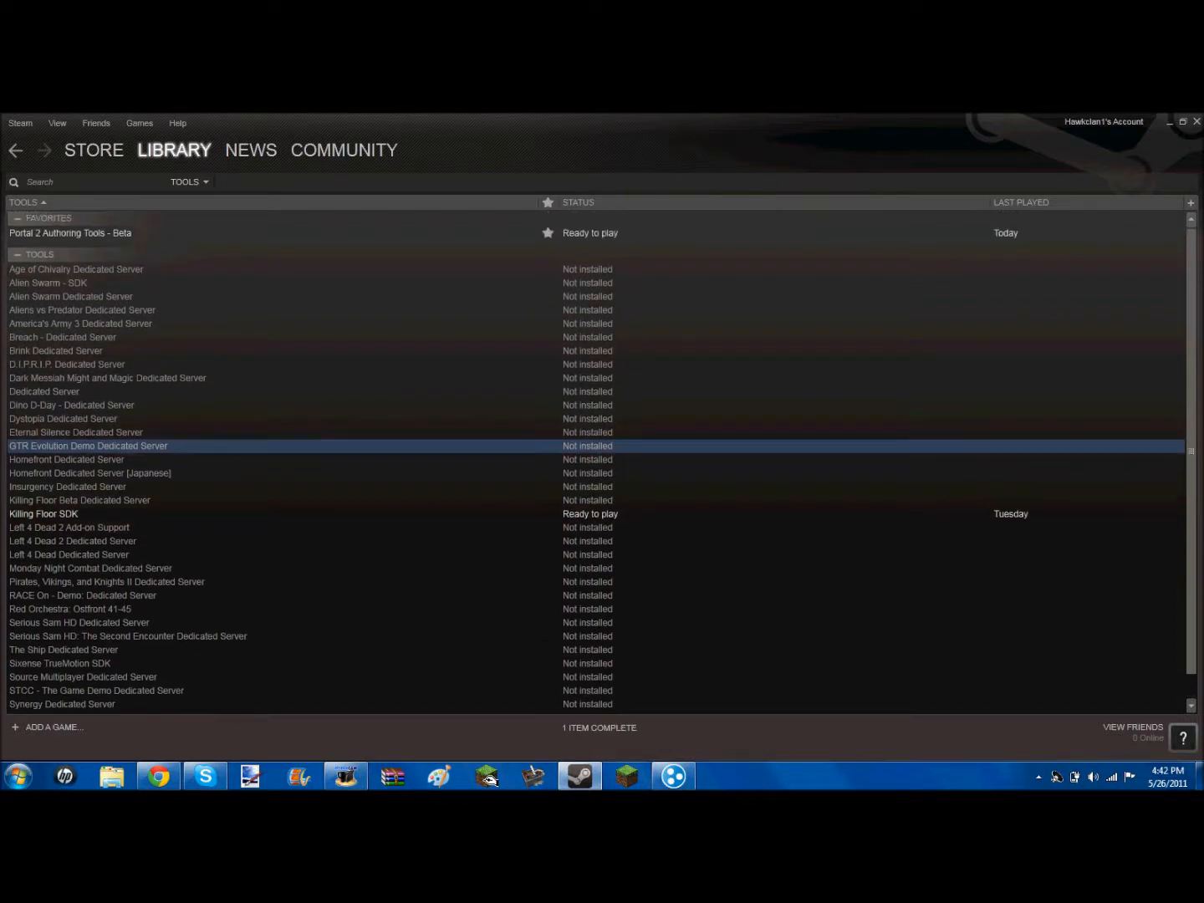
click(547, 234)
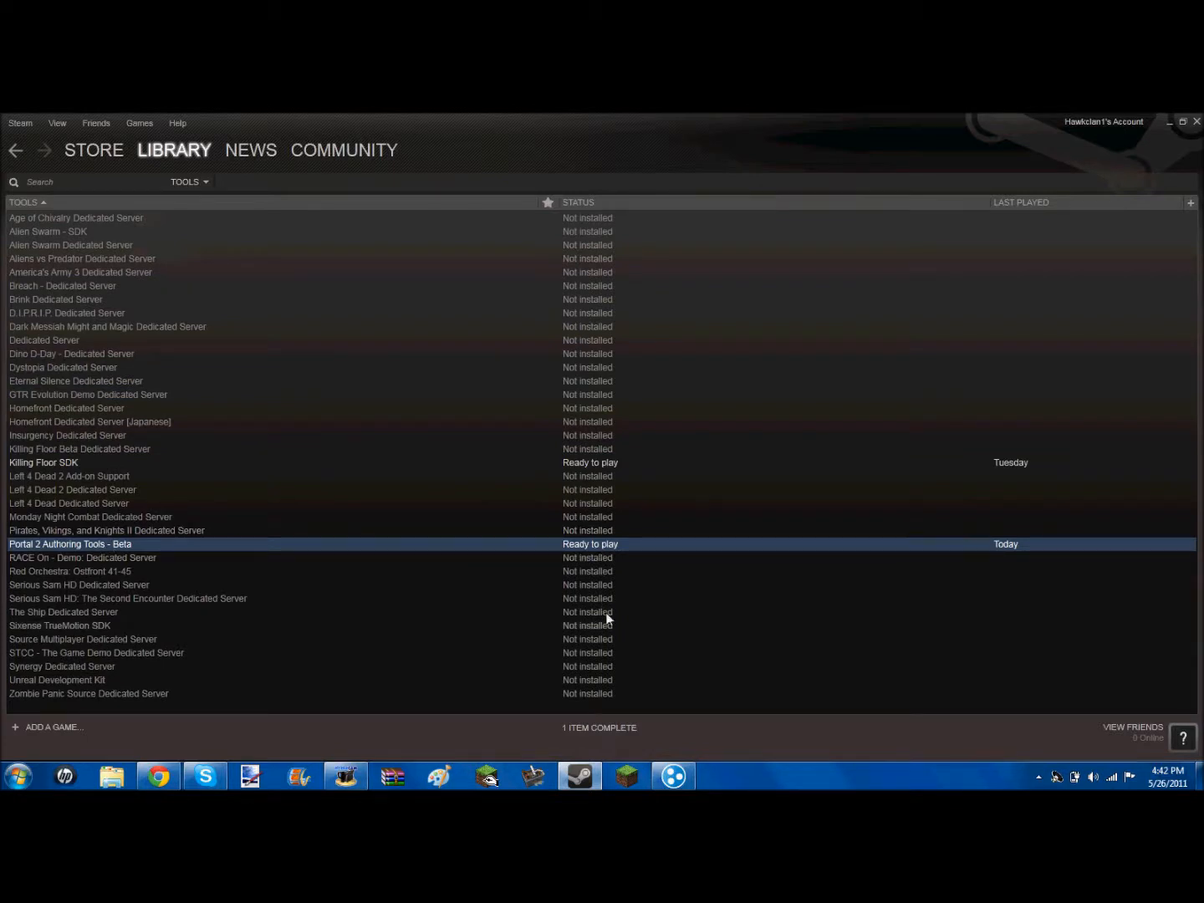
Launch Portal 2 Authoring Tools - Beta and open the Hammer World Editor from it.
double_click(575, 550)
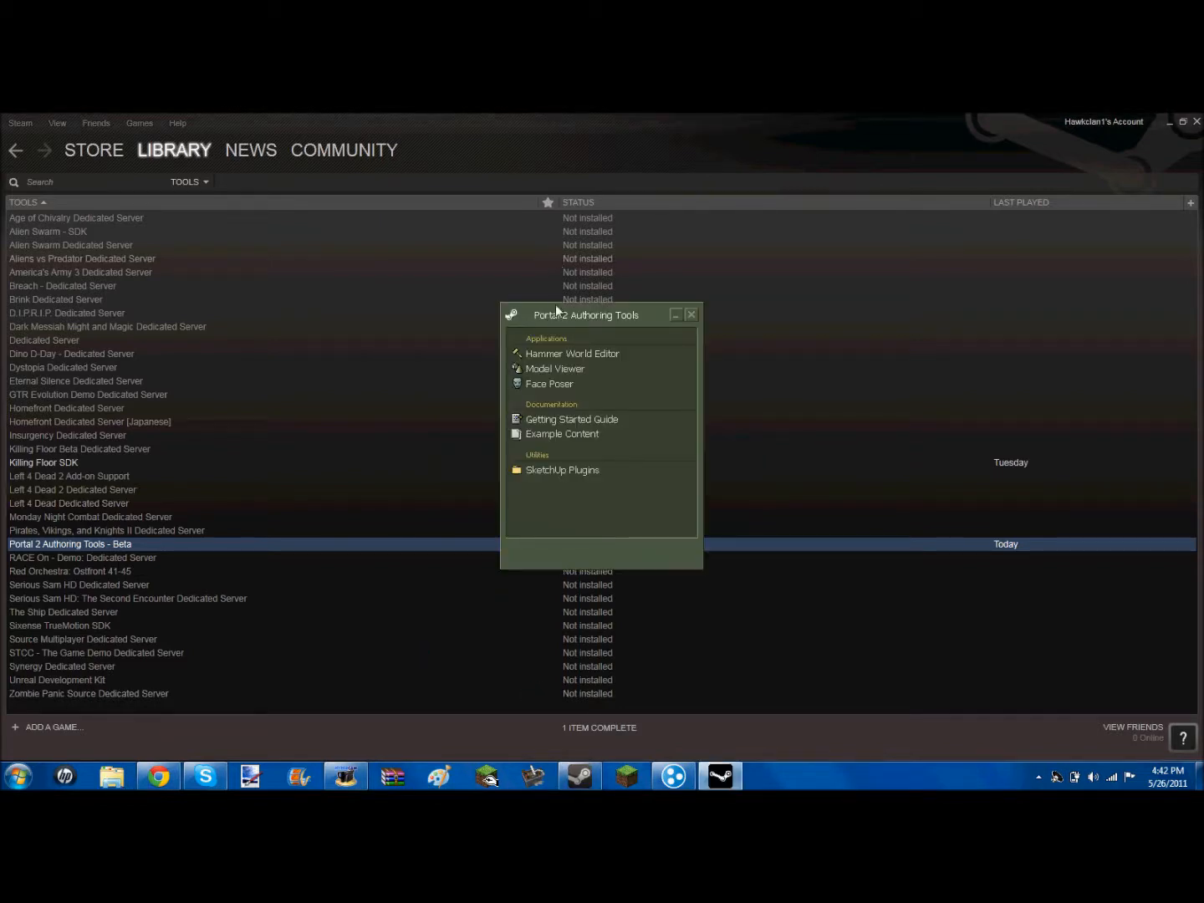
drag(552, 316, 524, 251)
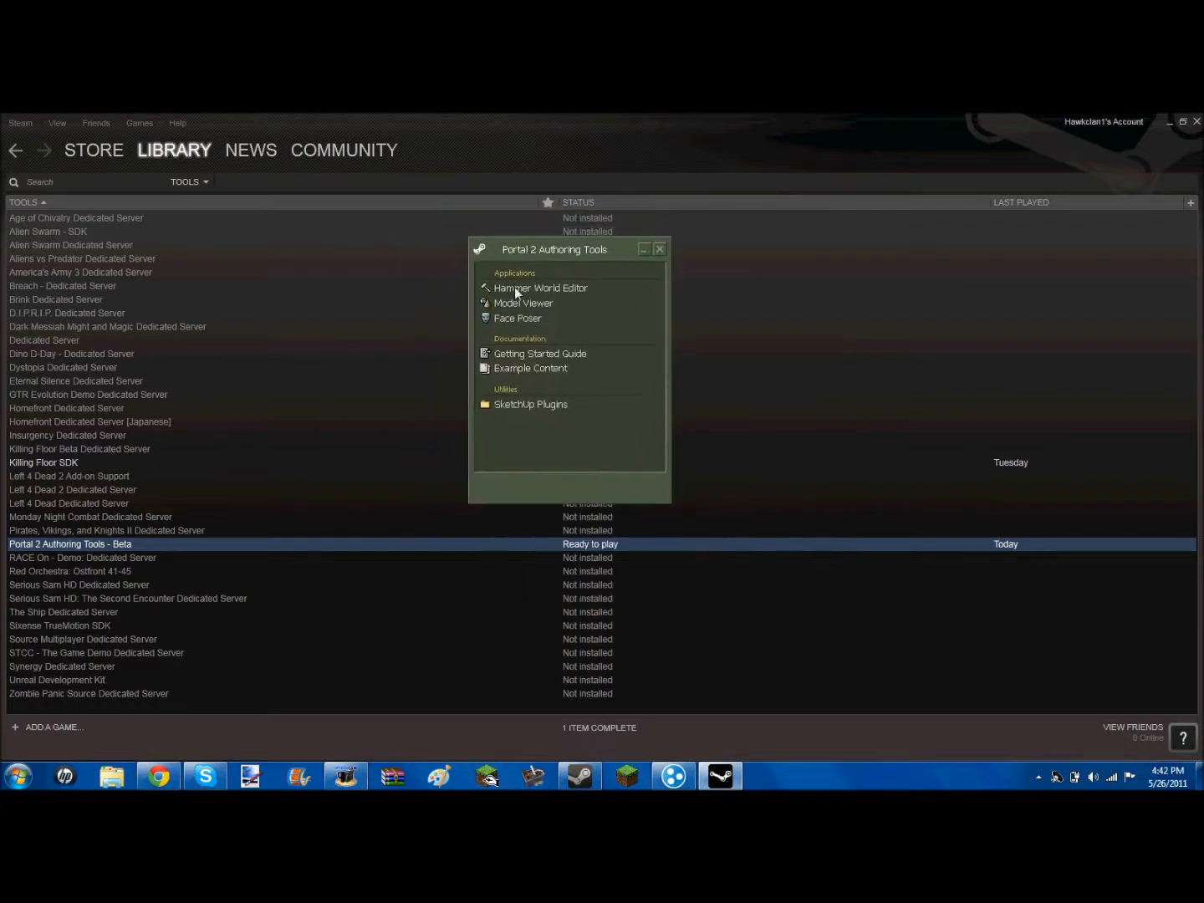
click(516, 288)
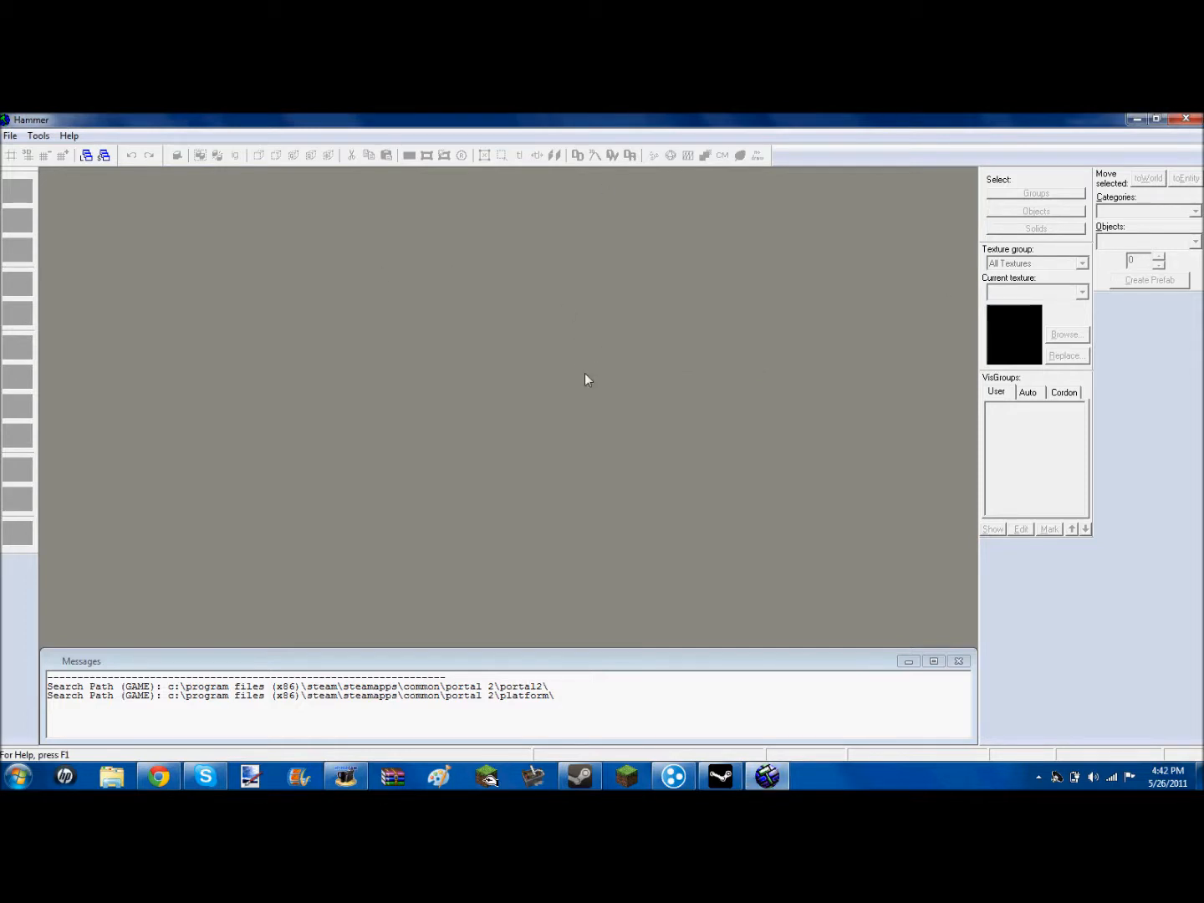
Create a new empty map and shift its window so the viewports are accessible.
click(7, 137)
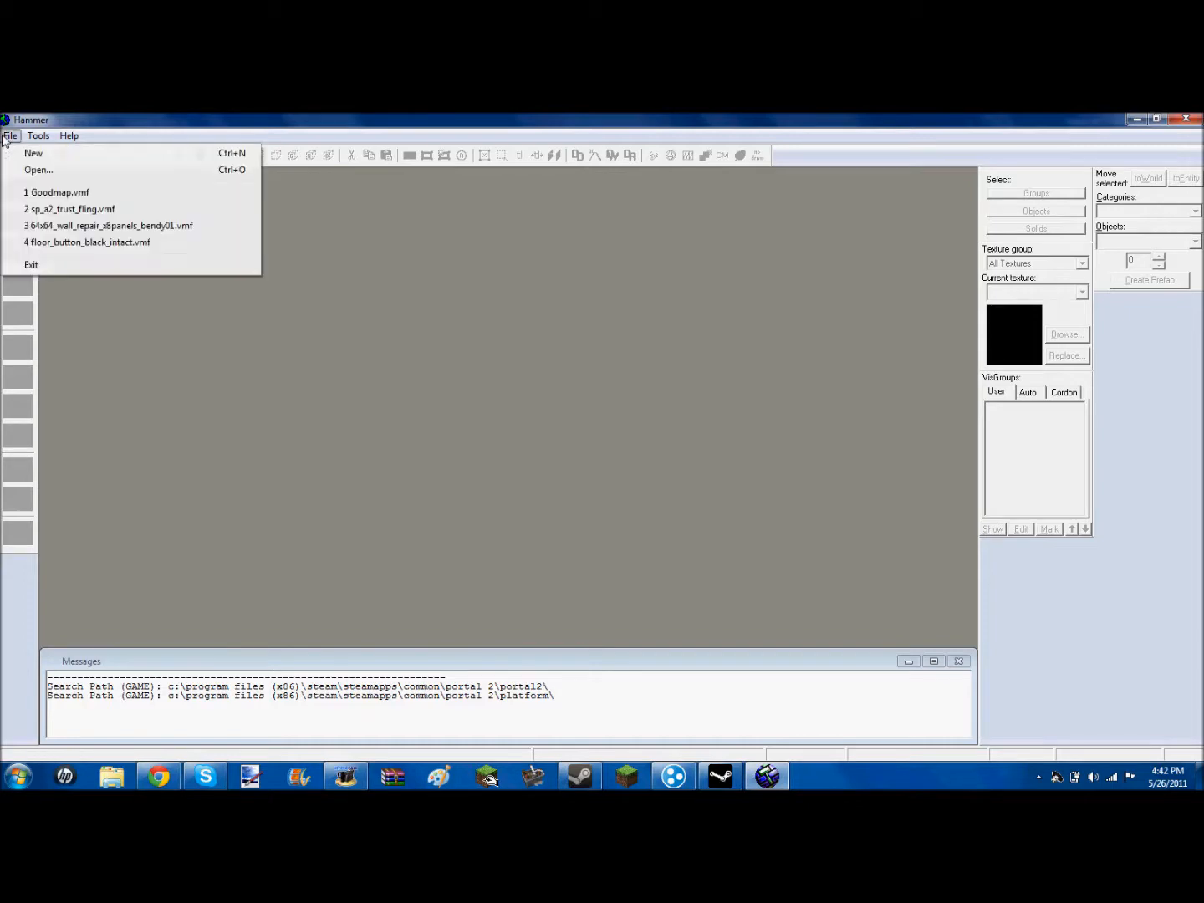
click(33, 154)
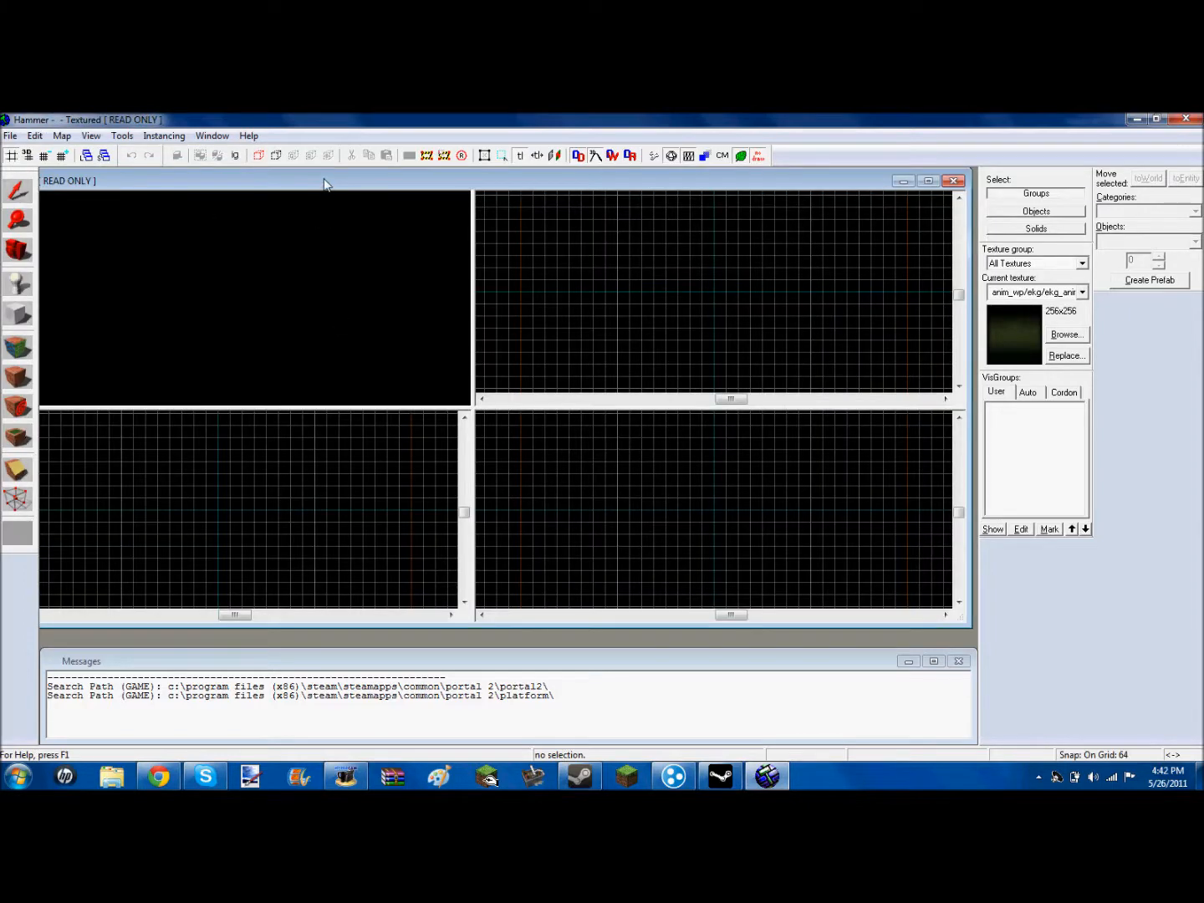
drag(351, 178, 340, 176)
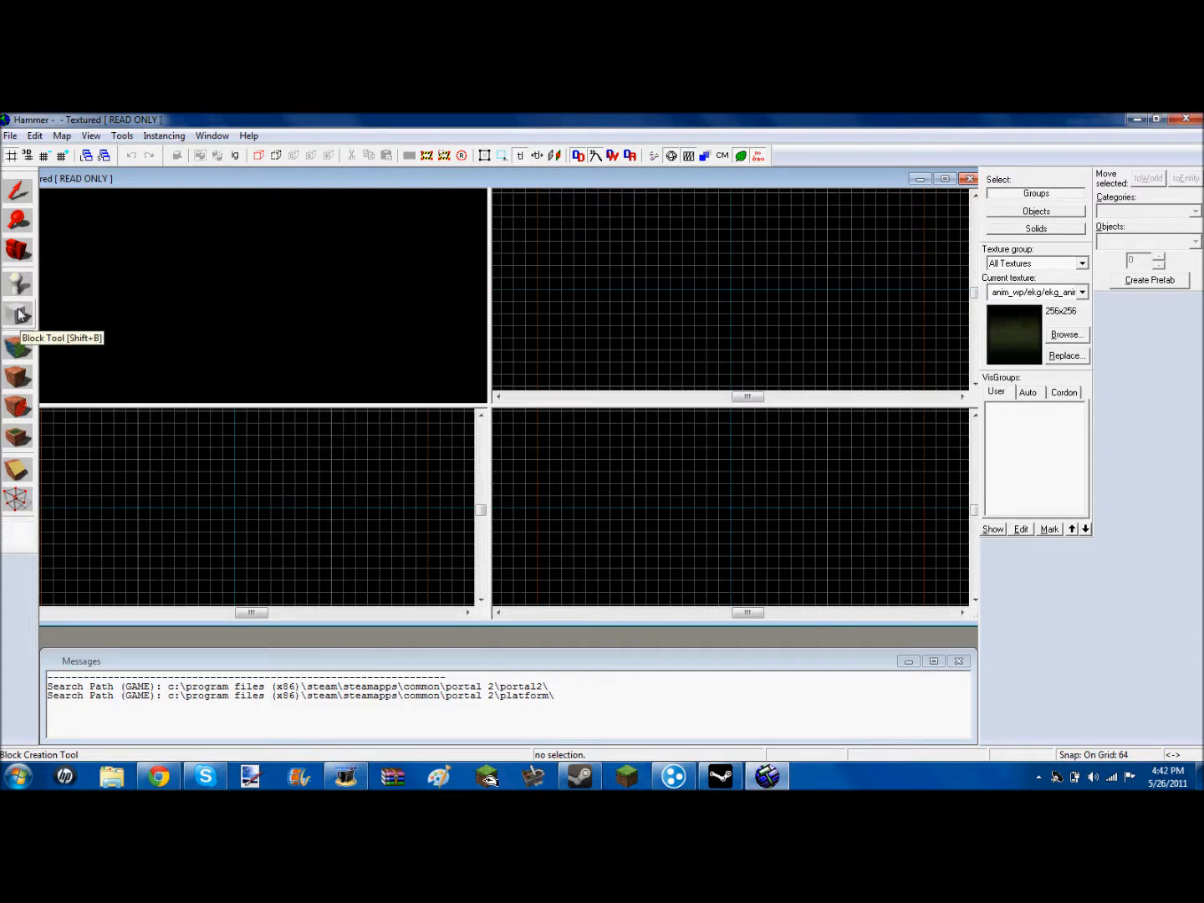
Draw a block outline about 1024 by 768 units in the top view with the Block Tool.
click(17, 315)
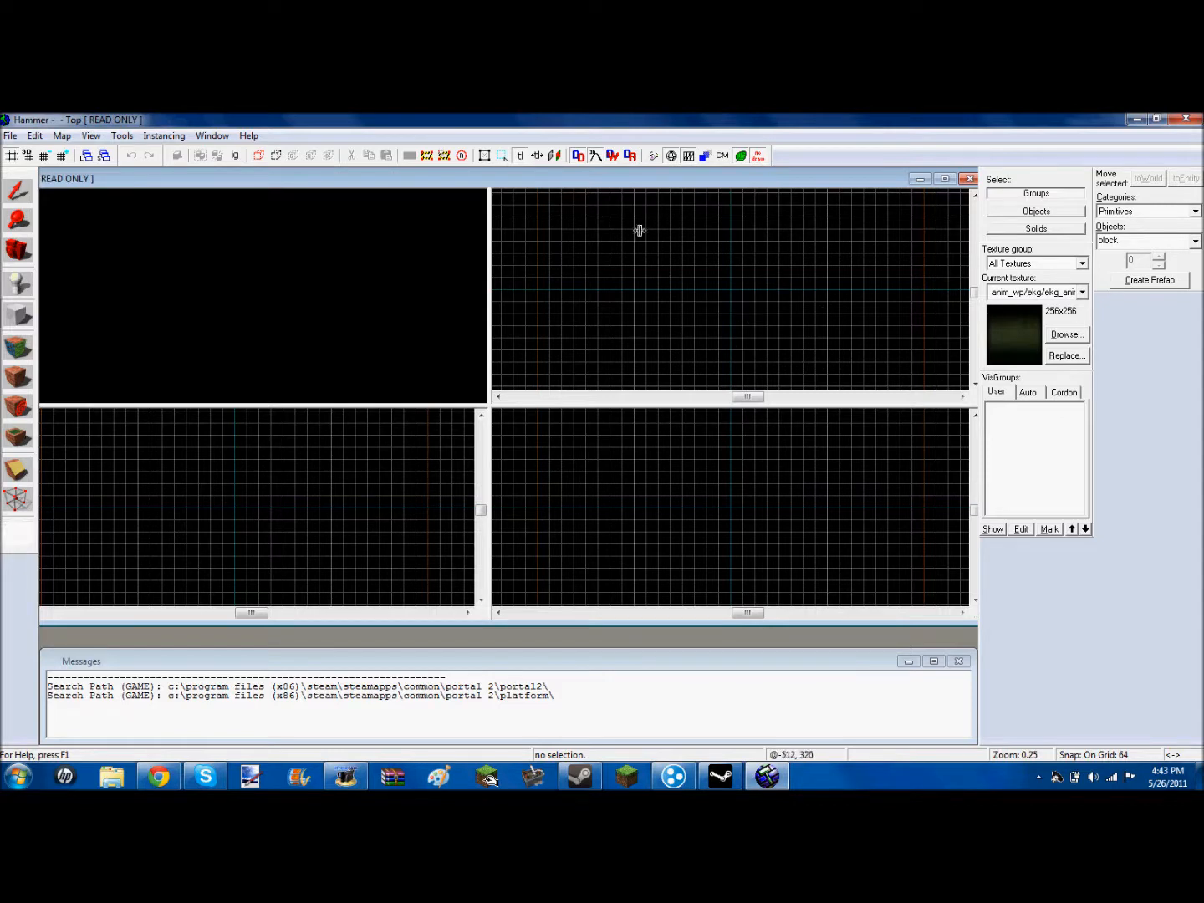
drag(635, 219, 828, 365)
scroll(276, 291, down, 10)
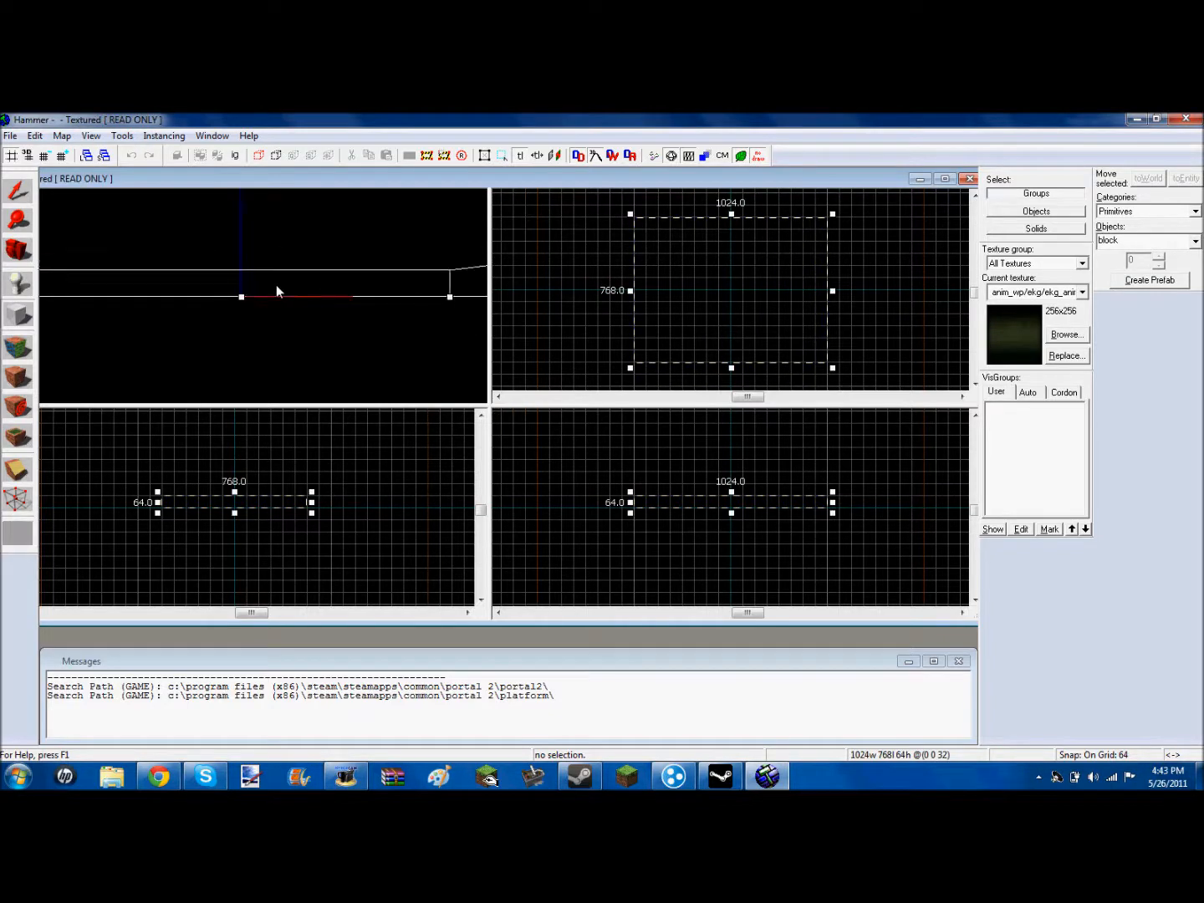
Move the camera around the block outline in the 3D view to examine its shape.
key(s)
key(a)
key(w)
key(d)
key(s)
key(a)
key(w)
key(d)
key(d)
key(w)
key(s)
key(s)
key(a)
key(w)
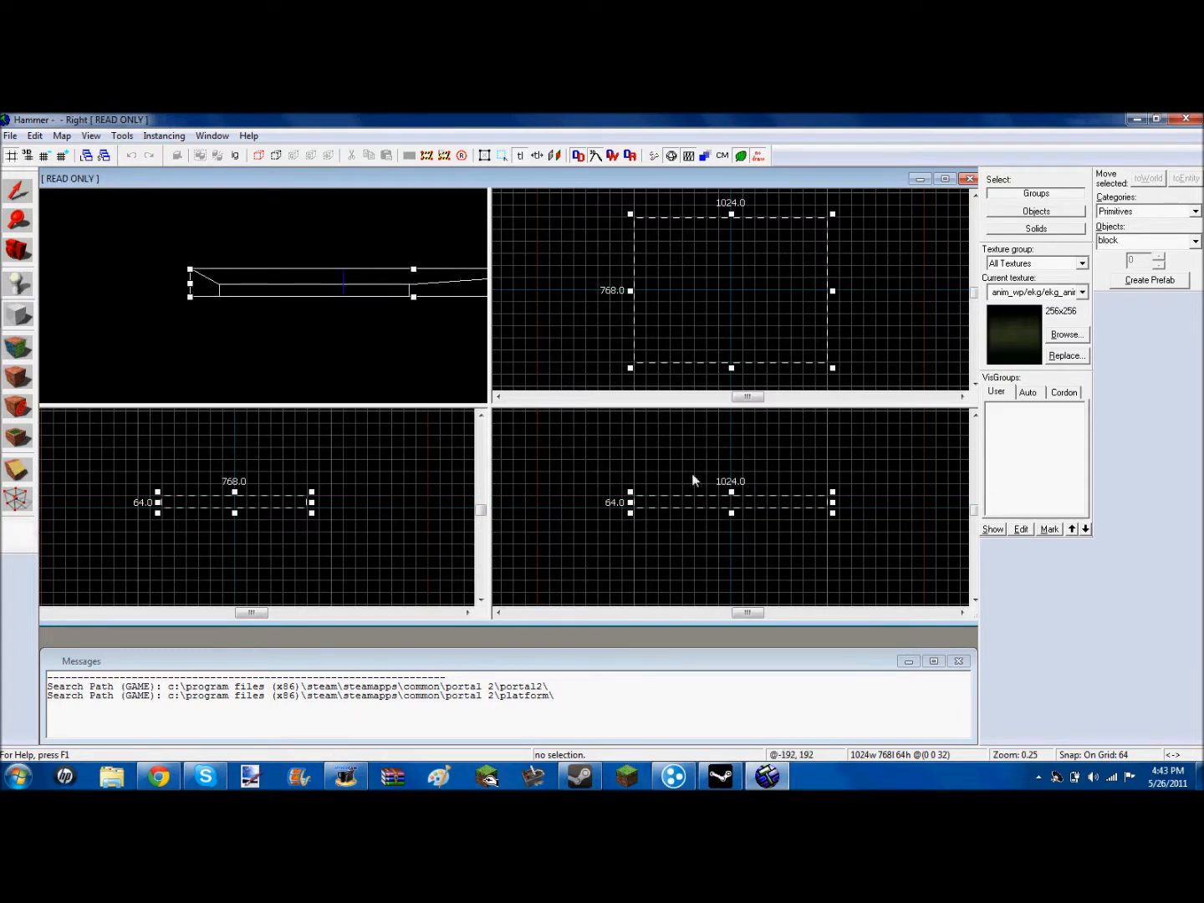
Raise the block outline's height to 384 units in the side view.
drag(732, 492, 737, 425)
scroll(399, 330, down, 13)
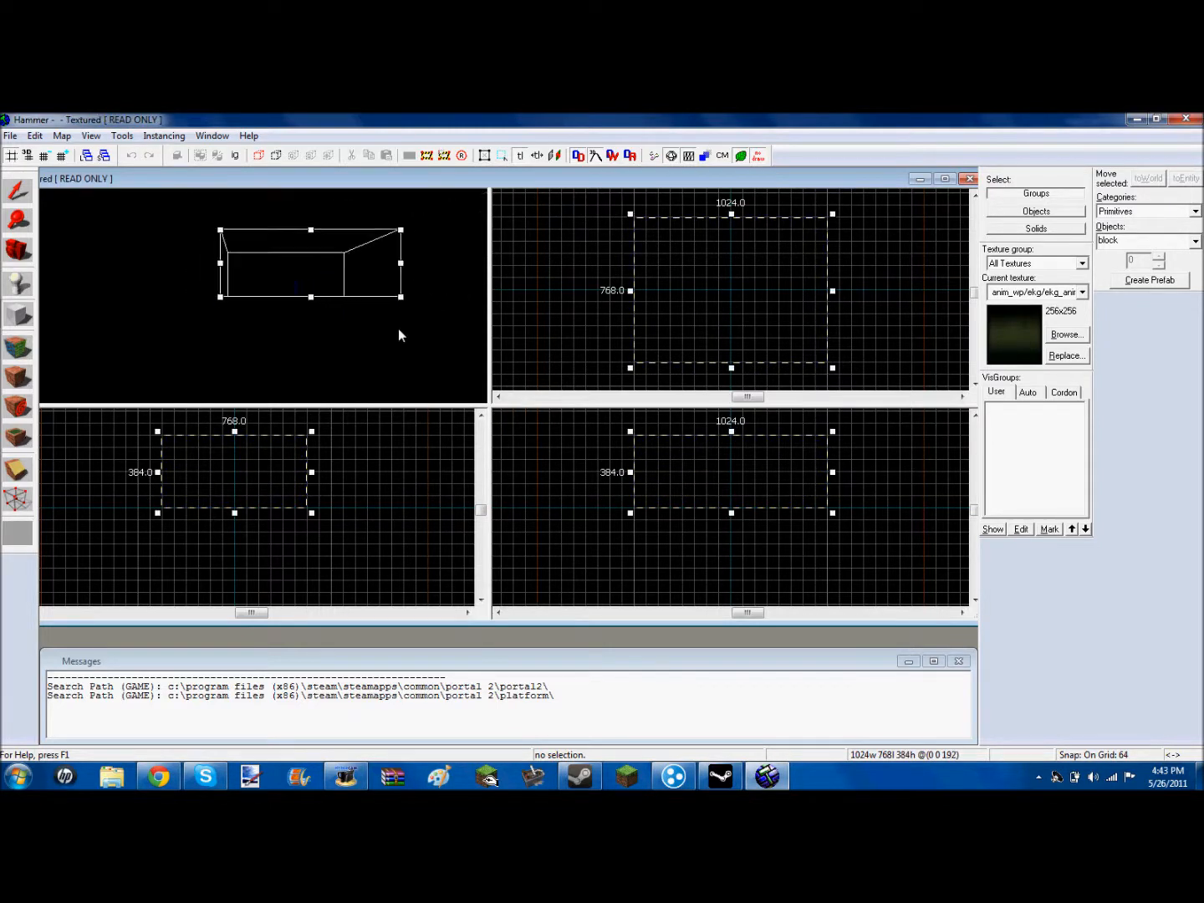
scroll(397, 334, up, 10)
scroll(399, 329, up, 8)
scroll(399, 330, down, 8)
scroll(399, 331, up, 3)
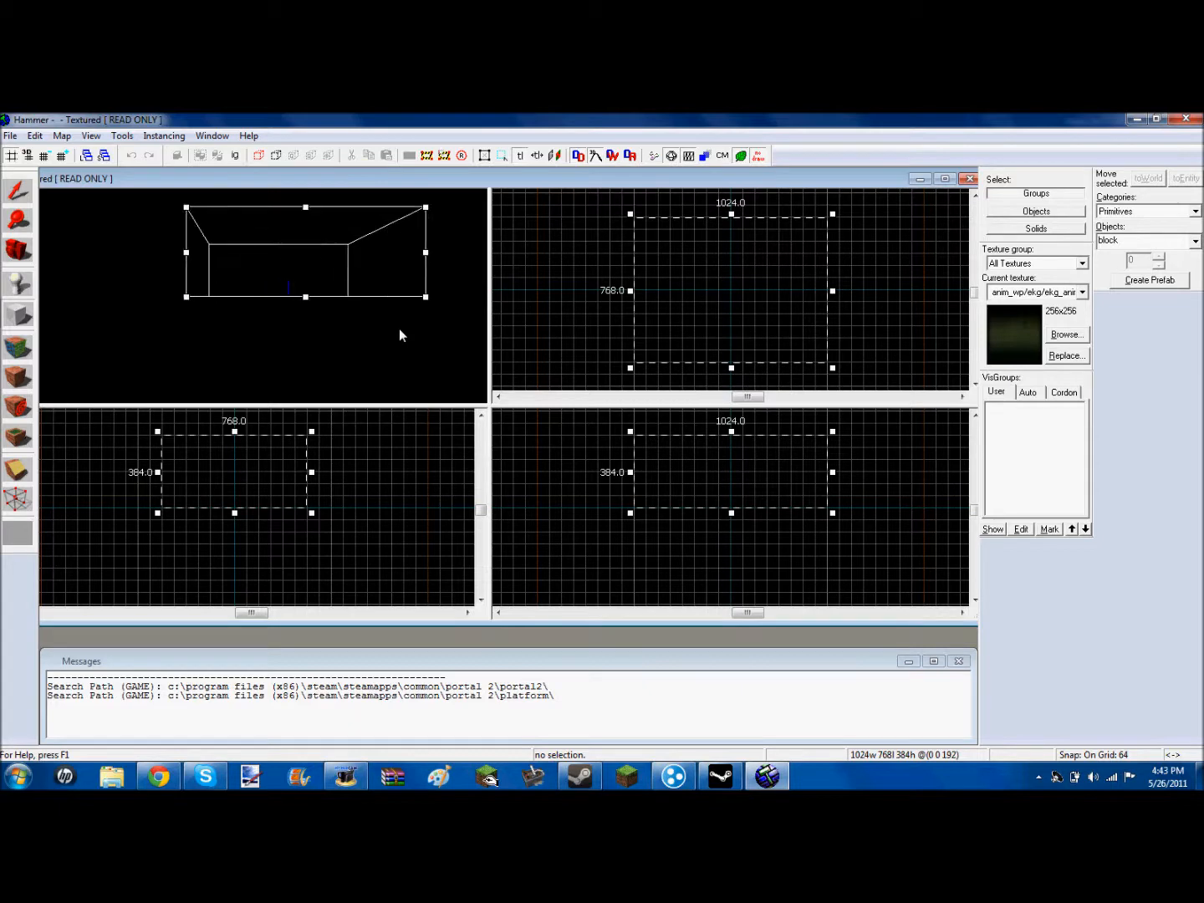
scroll(400, 334, up, 1)
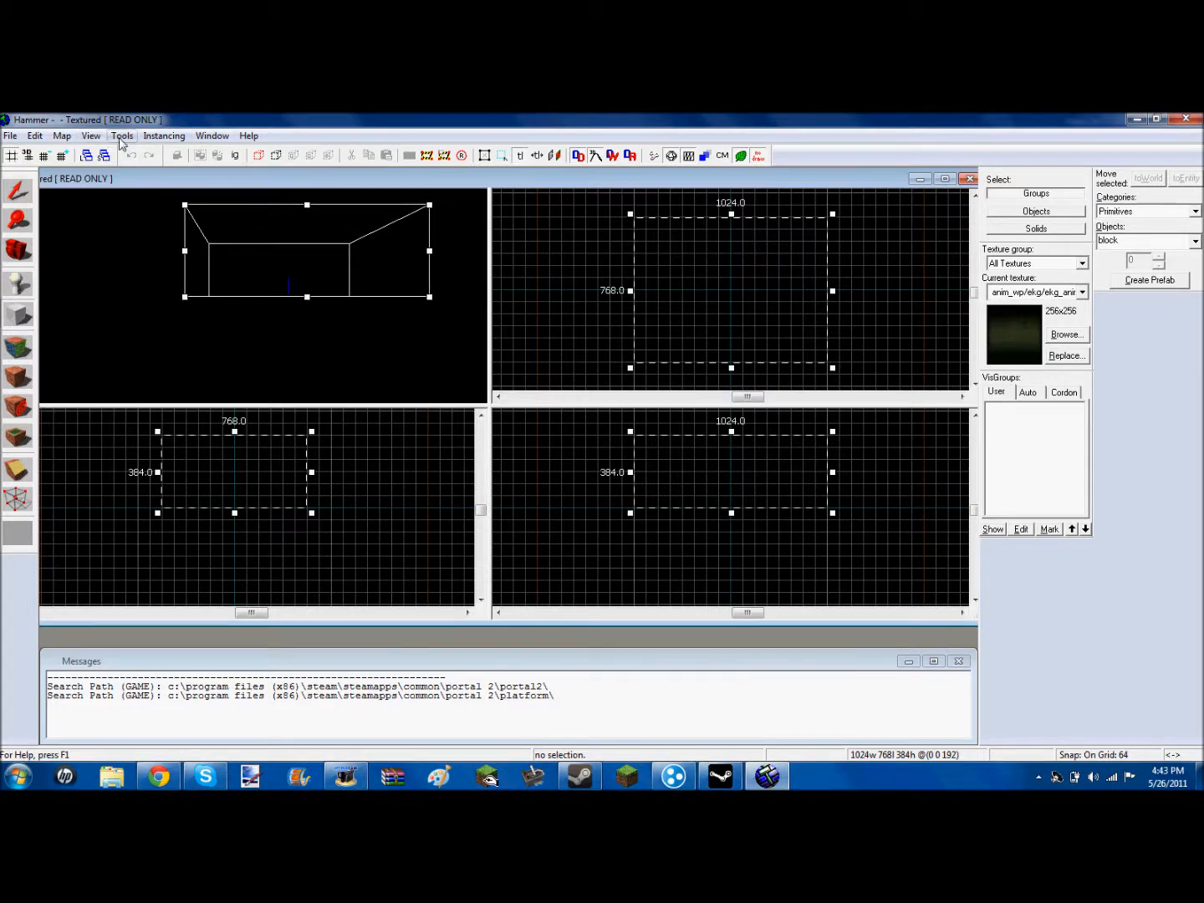
Shrink the outline's depth to 64 units in the top view and create it as a solid wall.
click(122, 139)
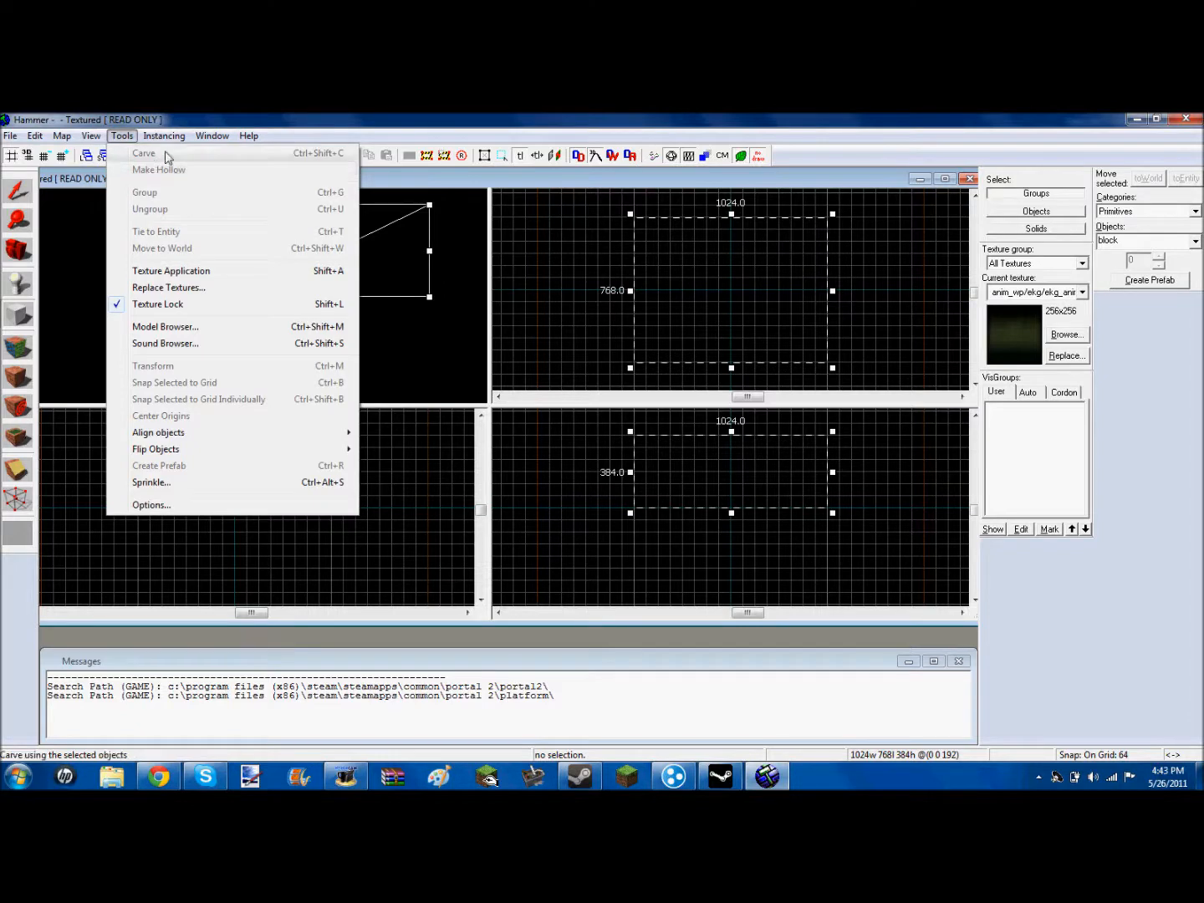
click(342, 138)
key(w)
key(d)
key(s)
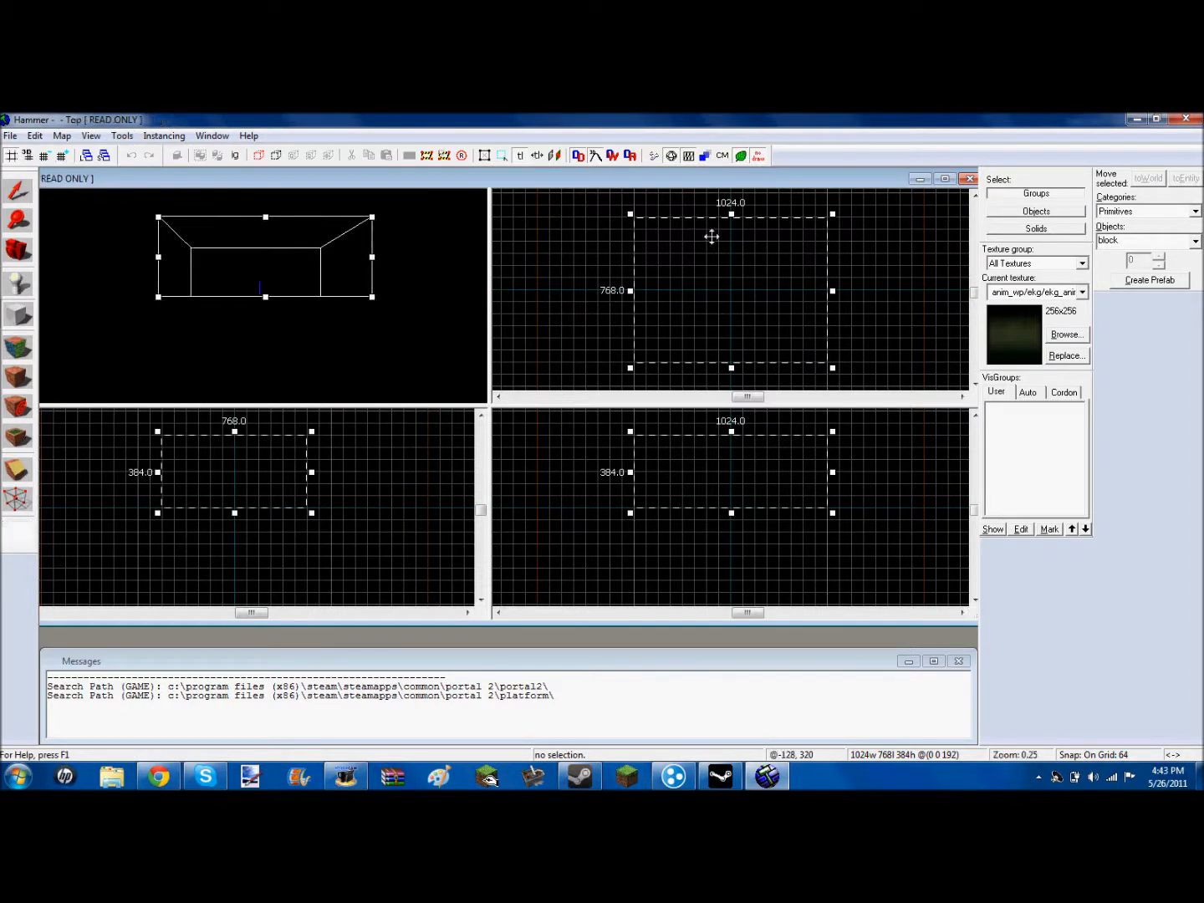
drag(730, 214, 729, 349)
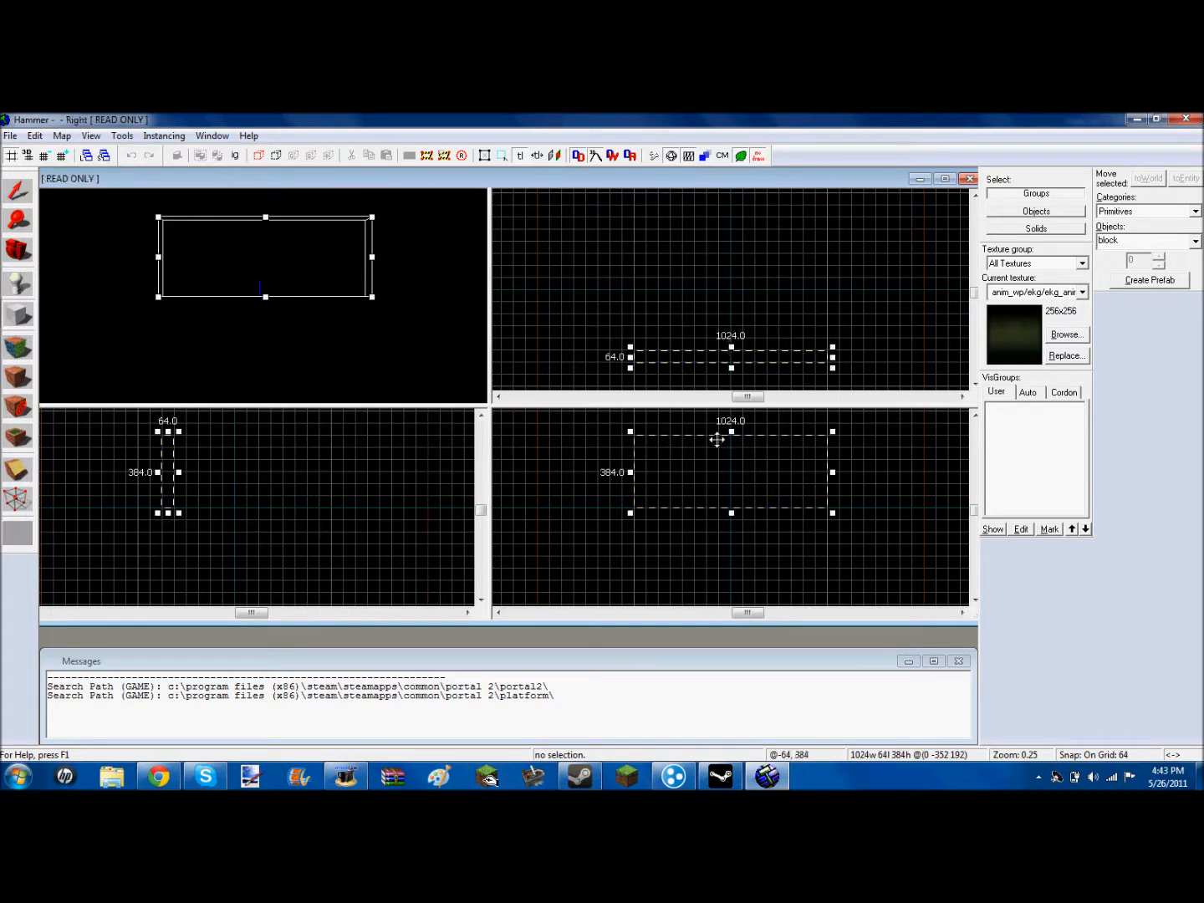
key(Return)
key(w)
key(a)
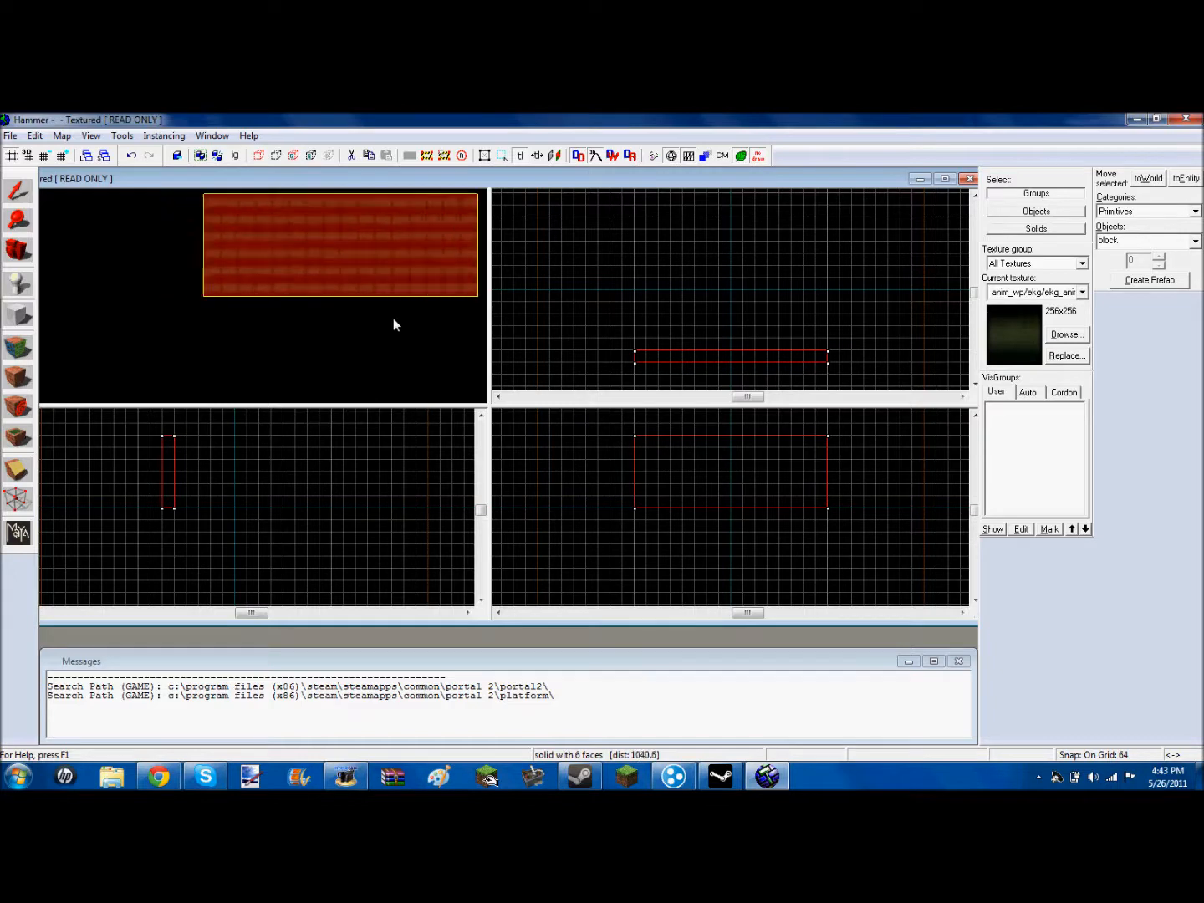
Examine the wall from an angle with the camera and set the camera viewport to 3D Textured.
click(18, 253)
drag(240, 296, 240, 297)
key(w)
key(w)
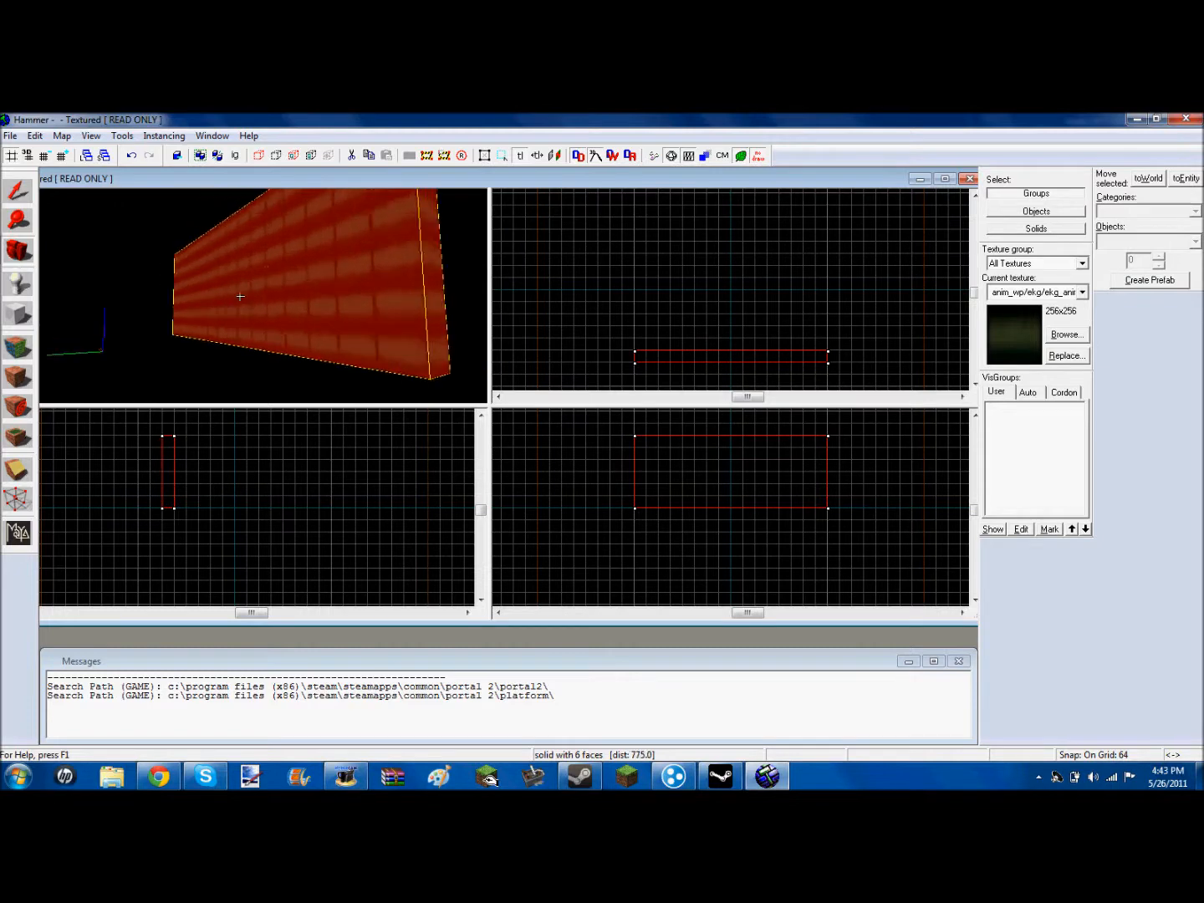
key(s)
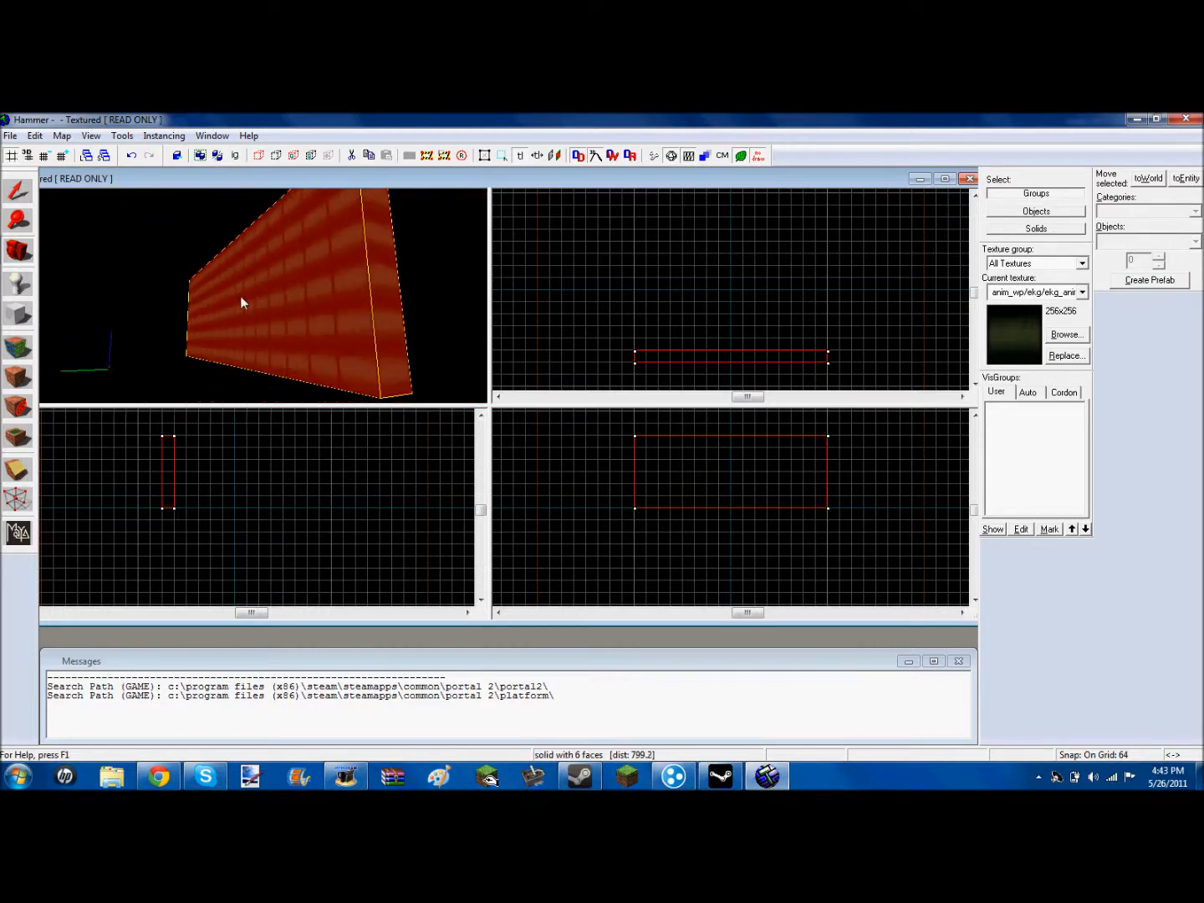
drag(198, 188, 237, 188)
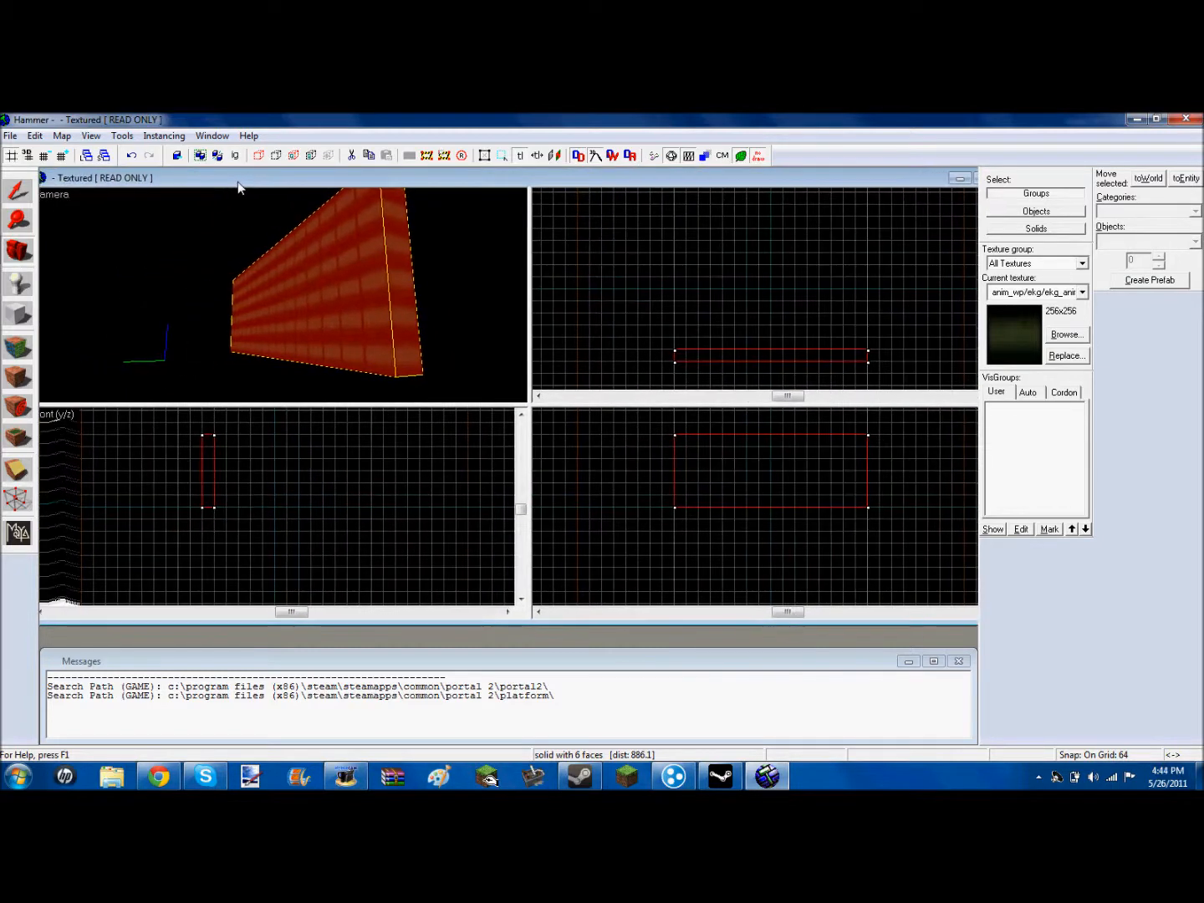
click(50, 199)
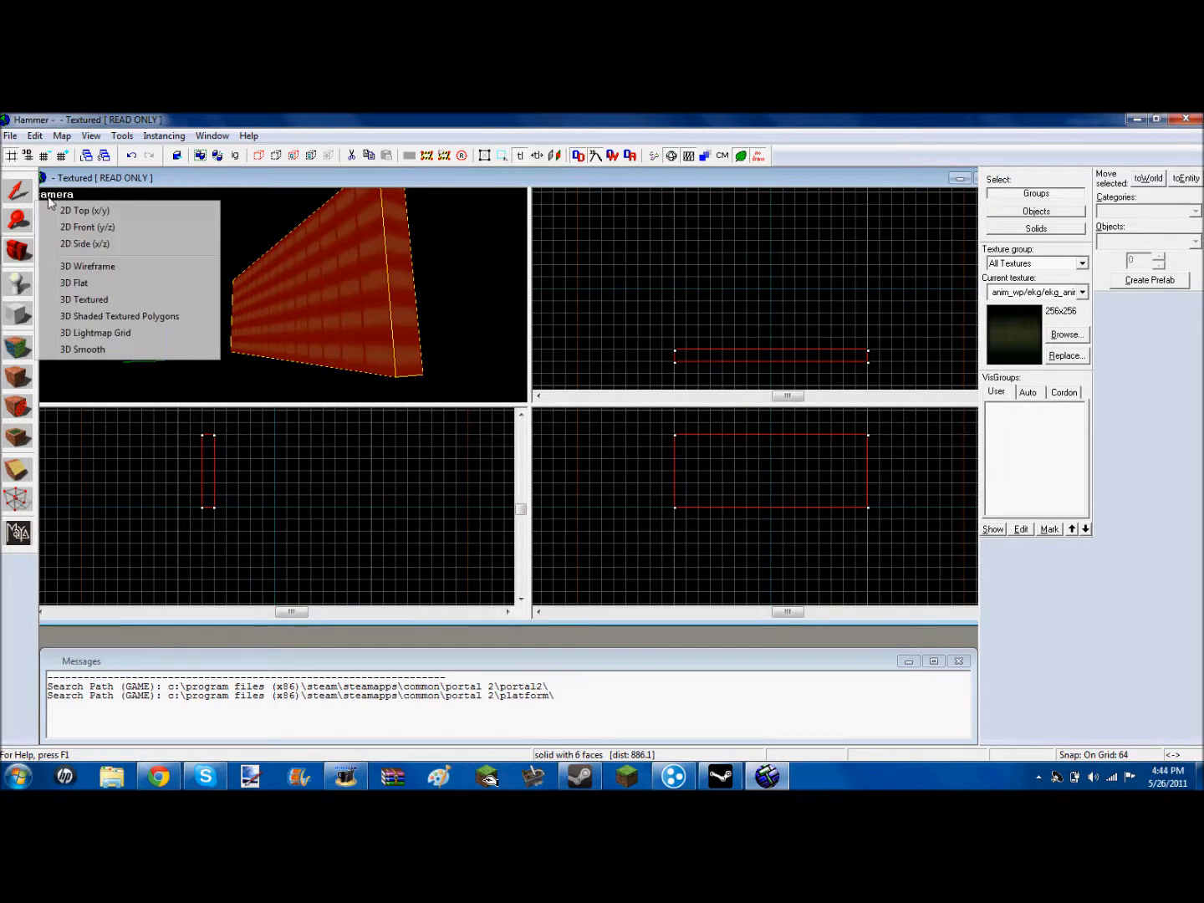
click(115, 298)
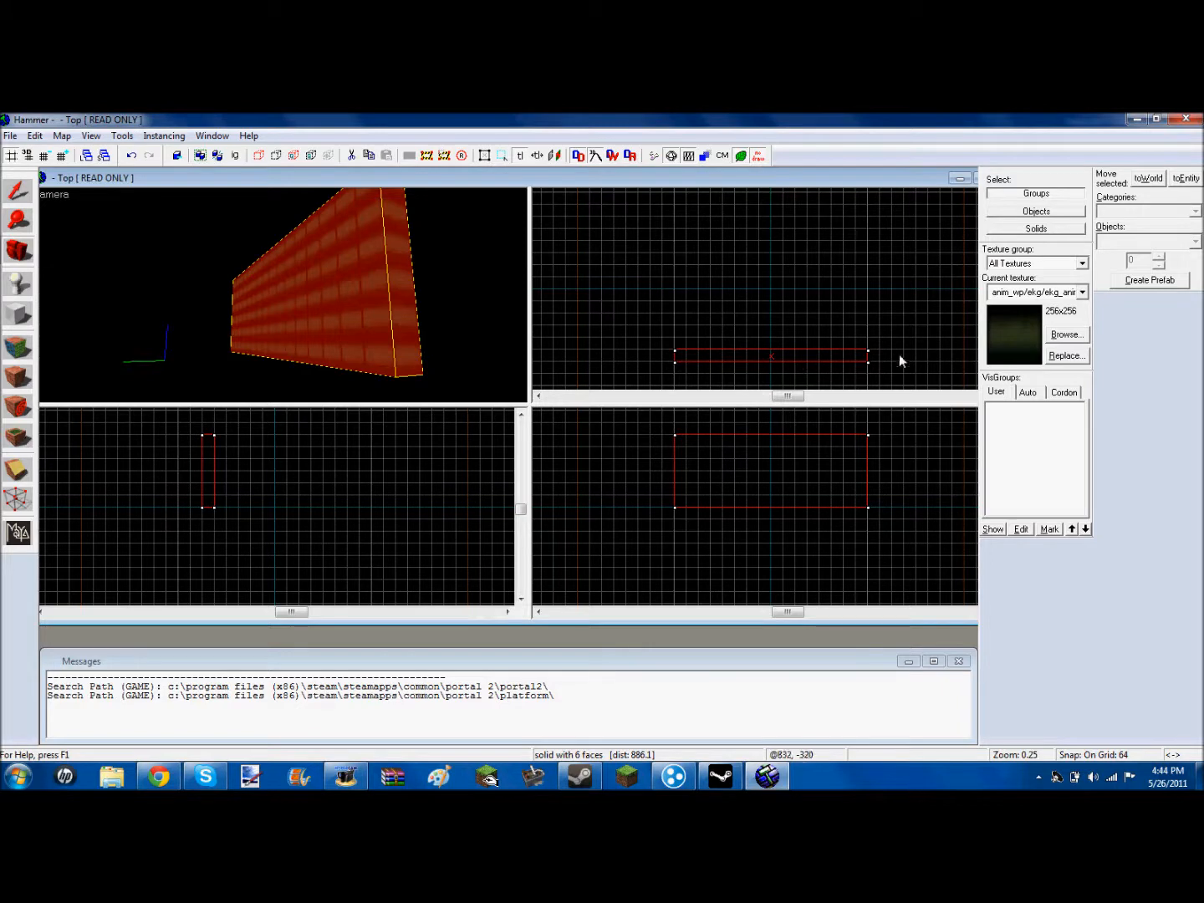
Place a camera in the top view and turn it to face the wall.
scroll(335, 304, down, 4)
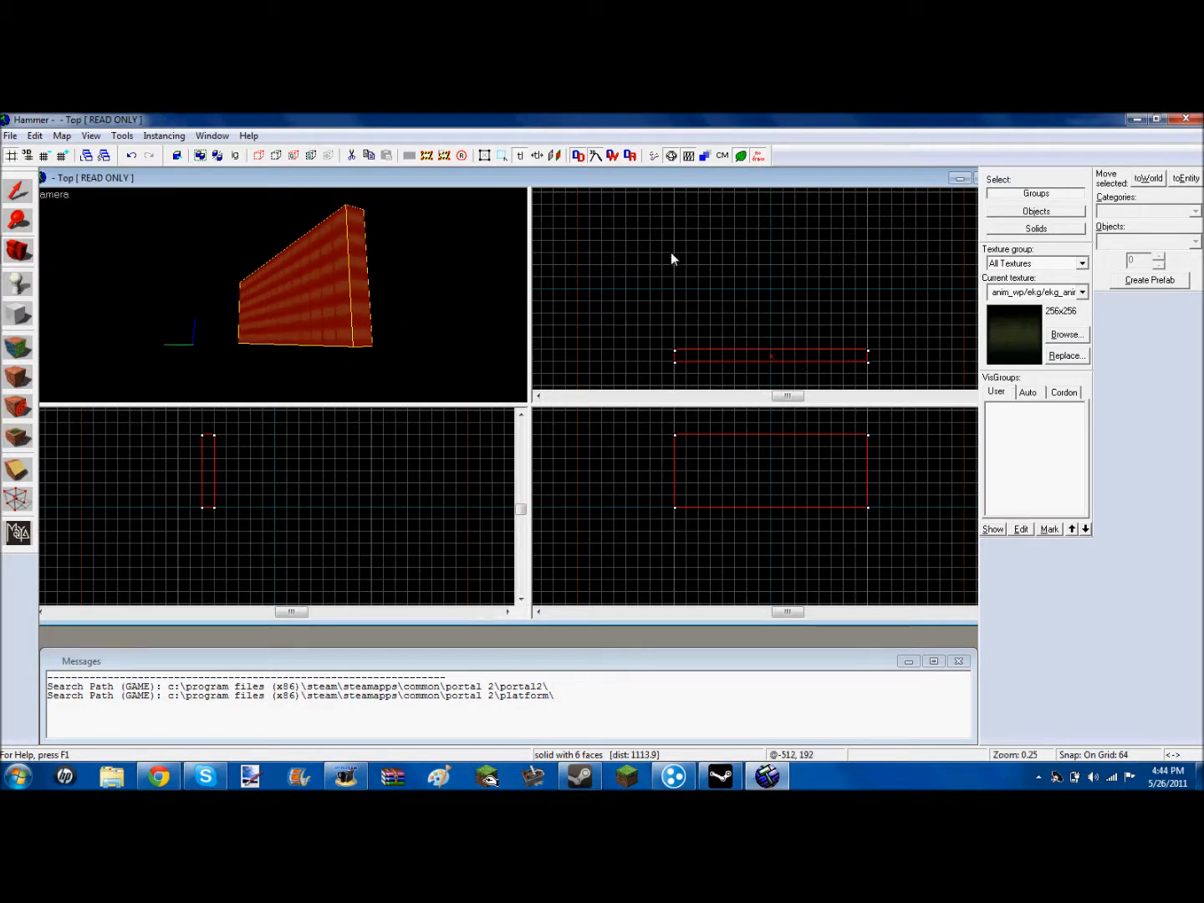
drag(643, 240, 681, 264)
scroll(383, 301, down, 9)
right_drag(262, 286, 237, 284)
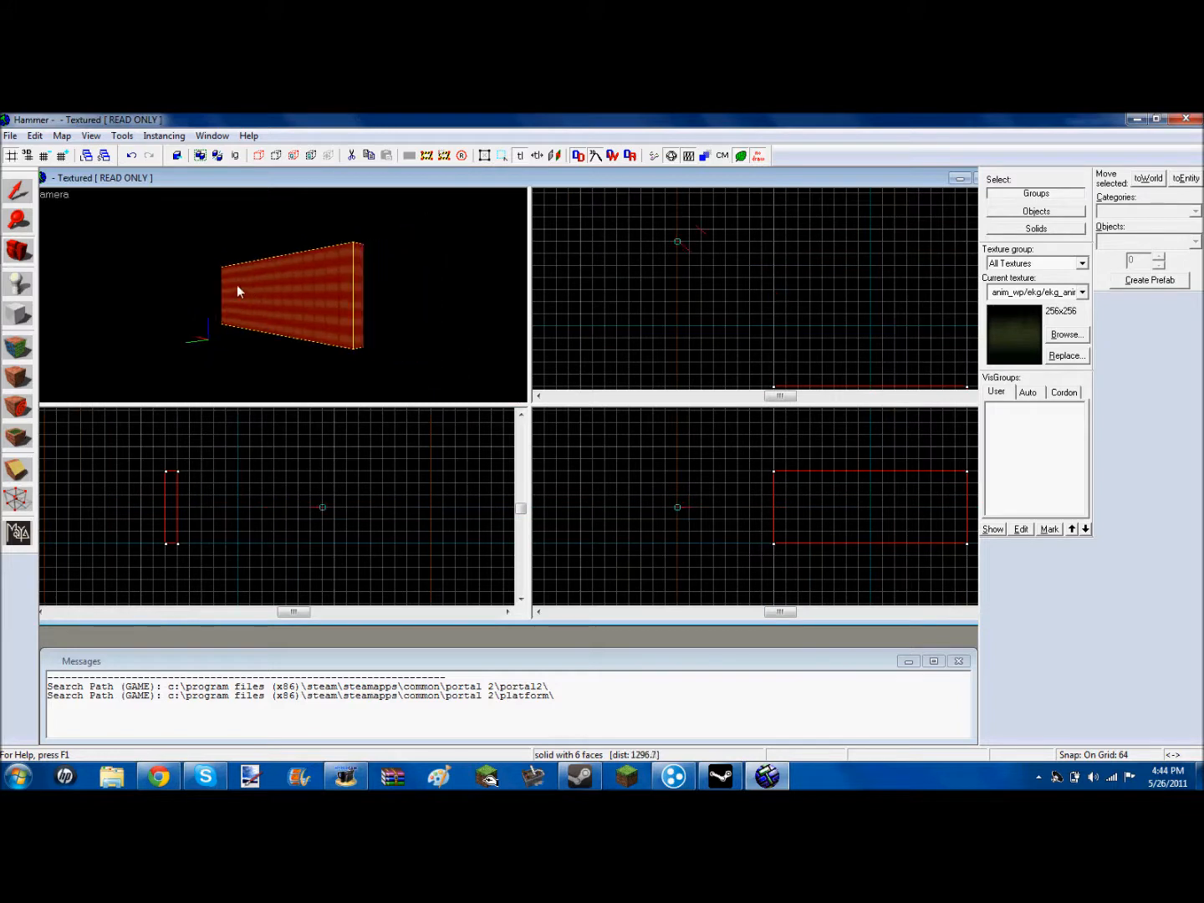
Create a second wall 64 by 704 by 384 units, perpendicular to the first wall at its end.
click(18, 313)
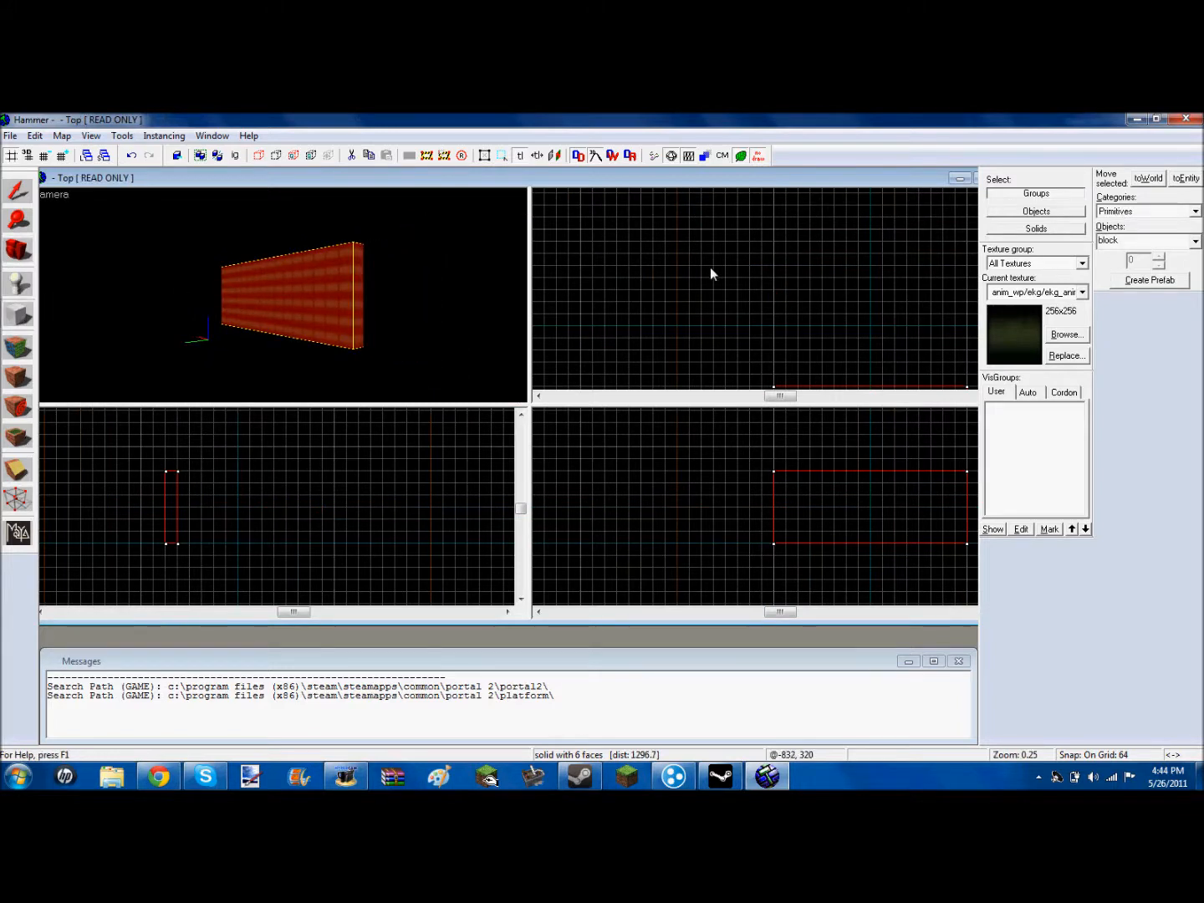
drag(737, 250, 789, 195)
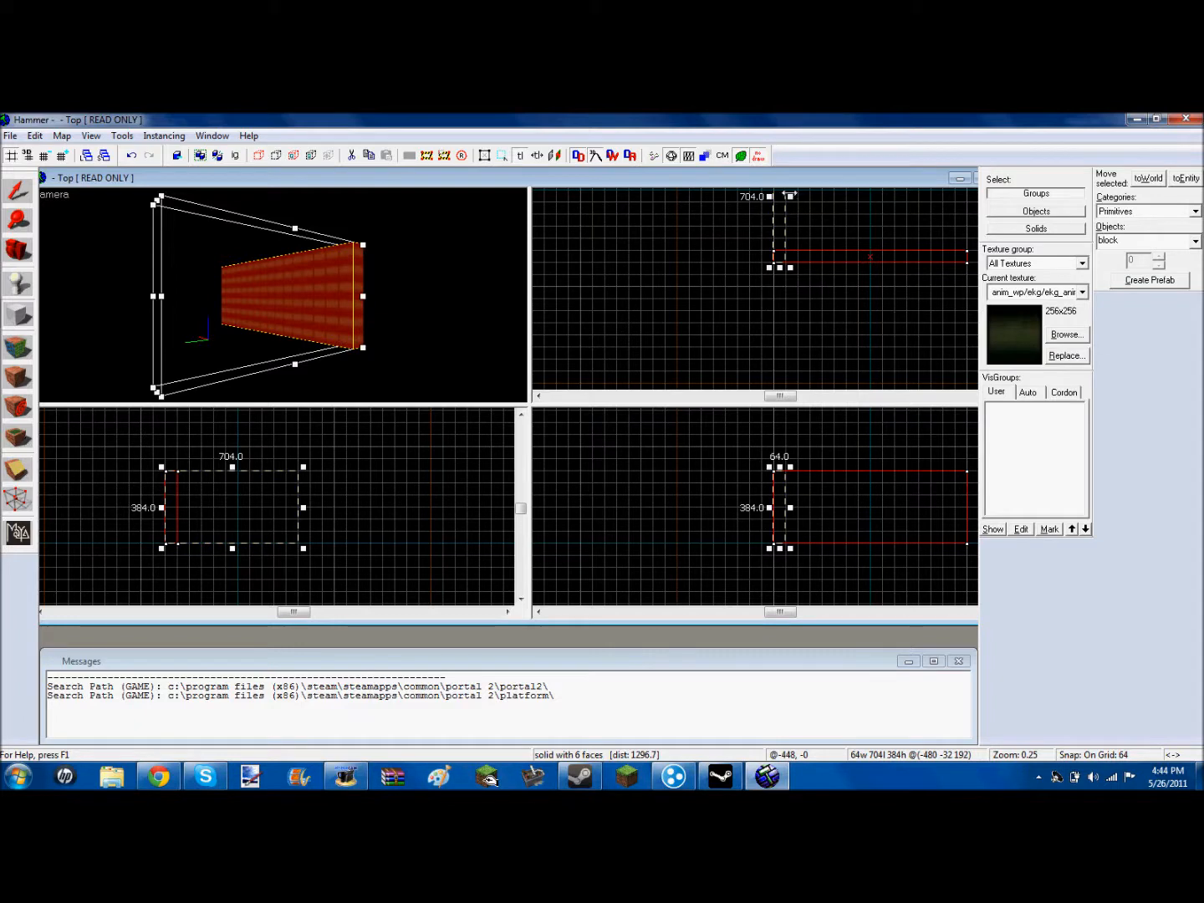
key(Escape)
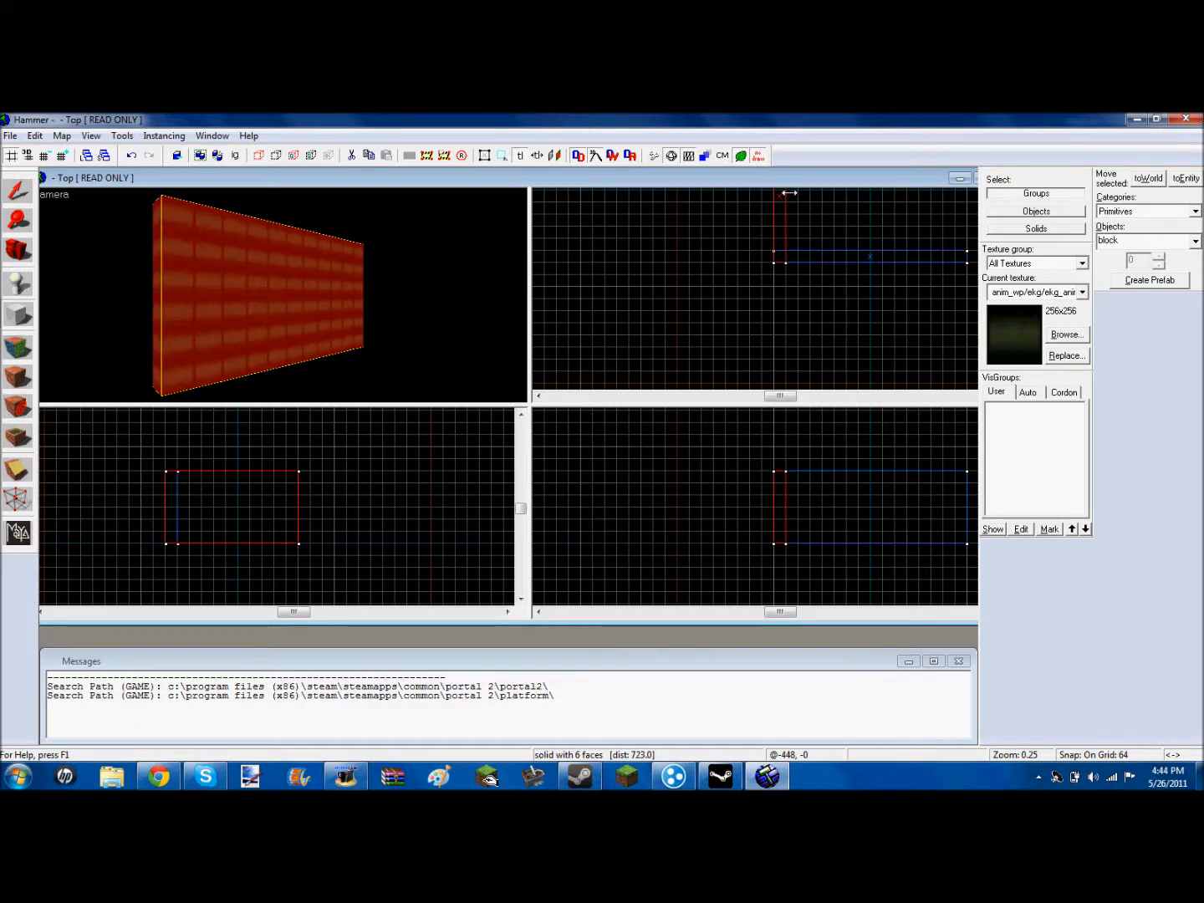
Fly the camera around the two walls to examine the corner where they meet.
key(w)
key(a)
key(d)
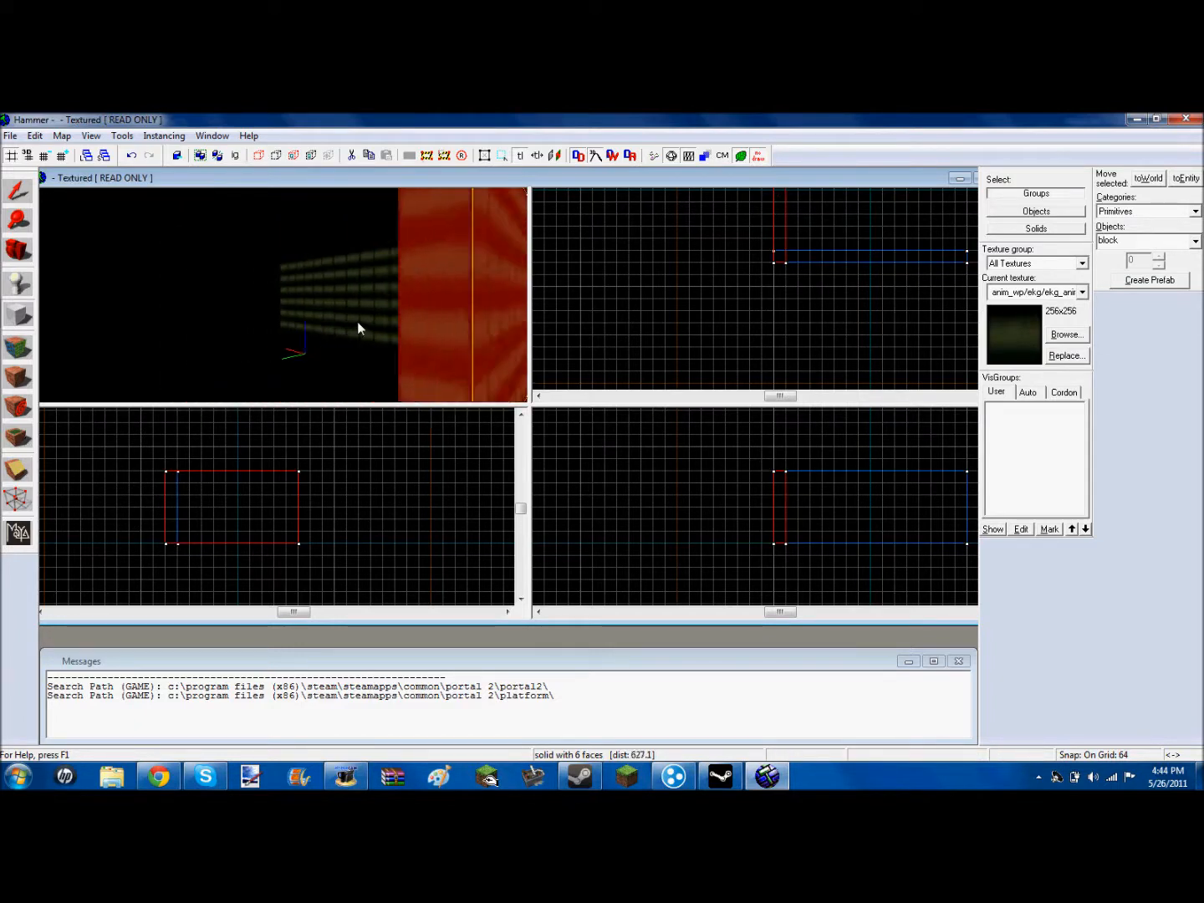
key(w)
key(a)
click(11, 260)
drag(254, 282, 280, 295)
key(s)
key(a)
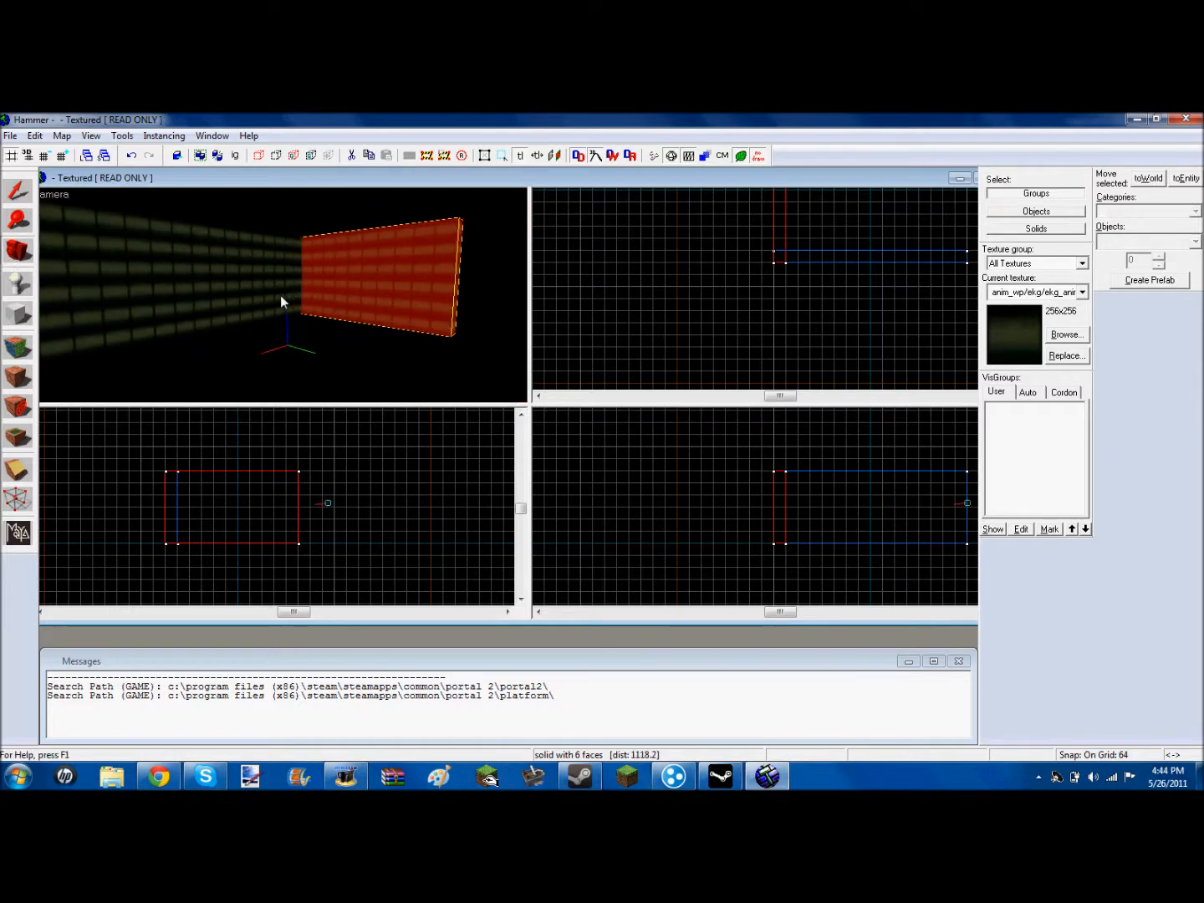
key(s)
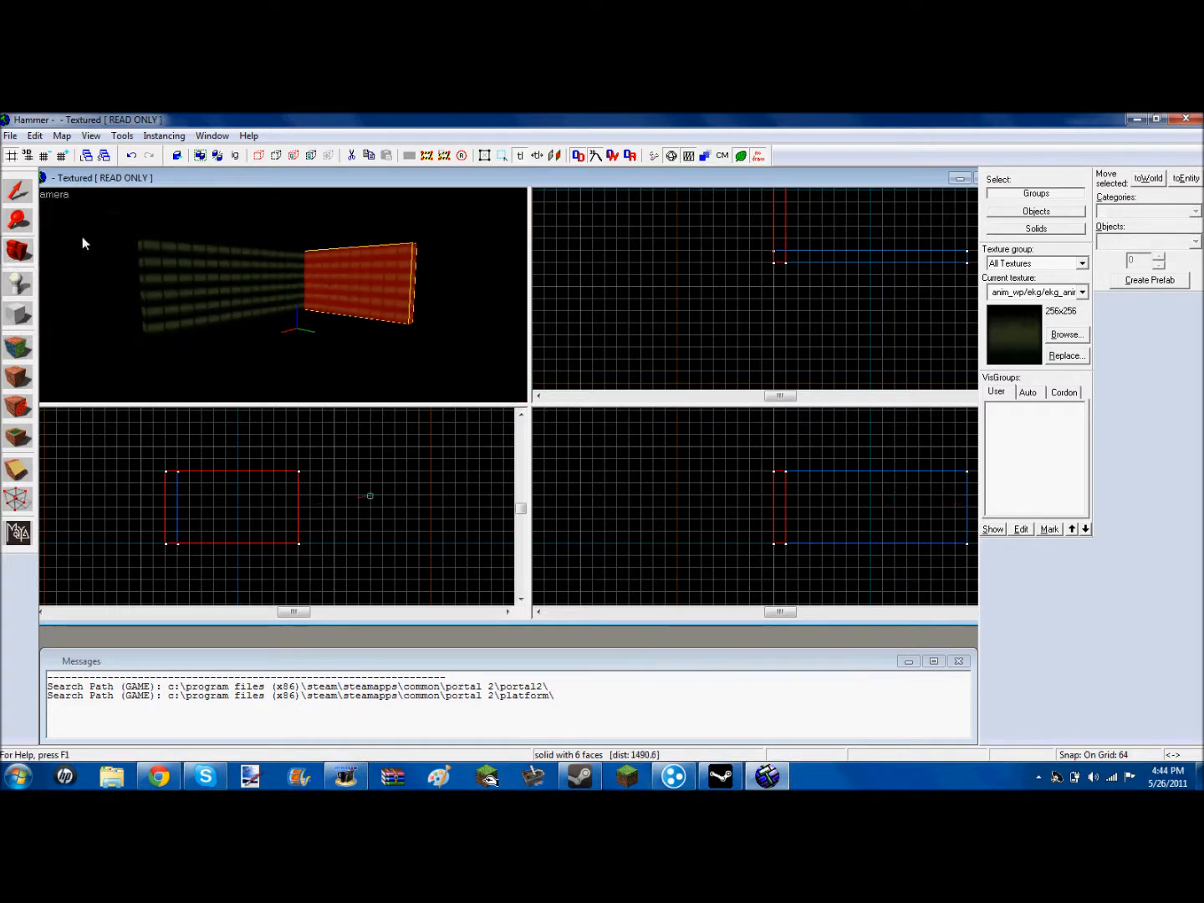
key(w)
Copy the 704-unit wall and paste a duplicate into the map.
click(19, 196)
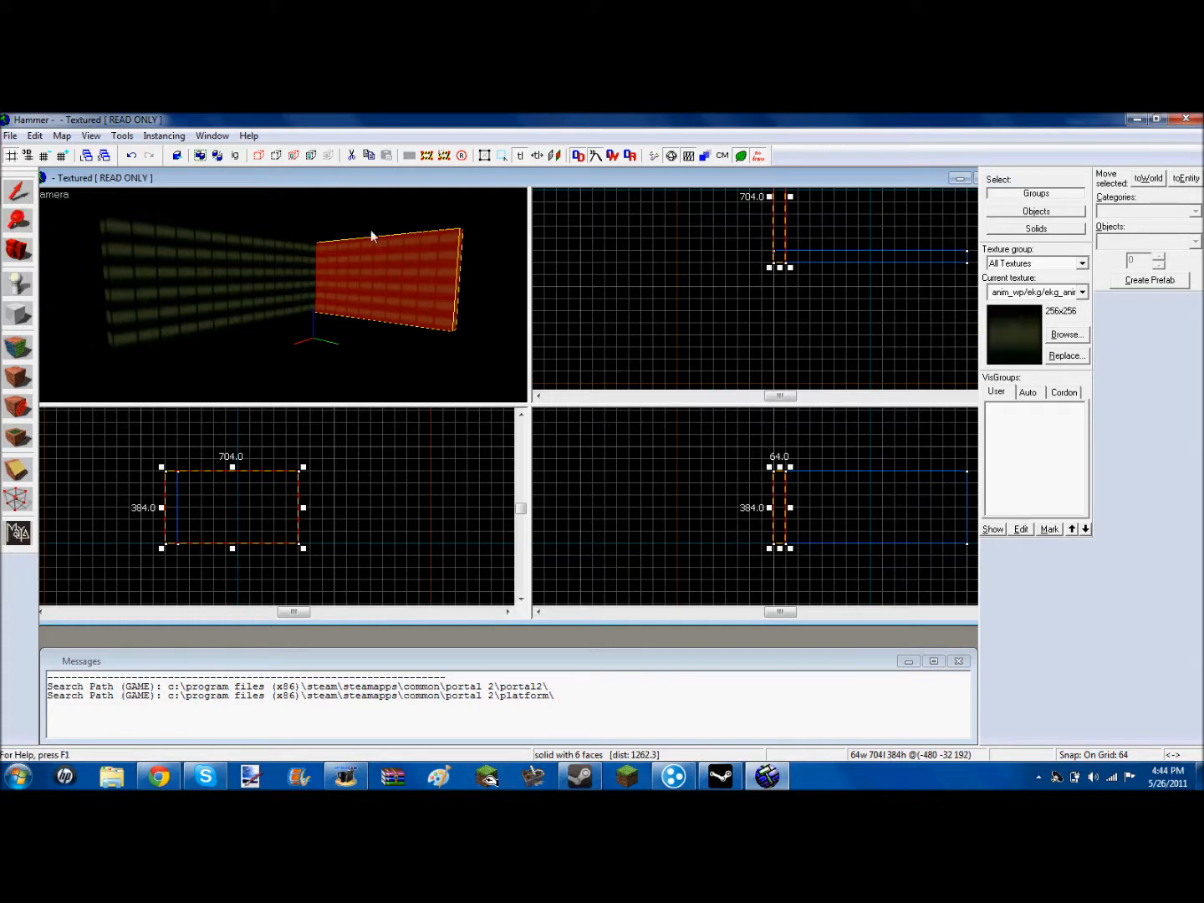
key(ctrl+c)
key(ctrl+v)
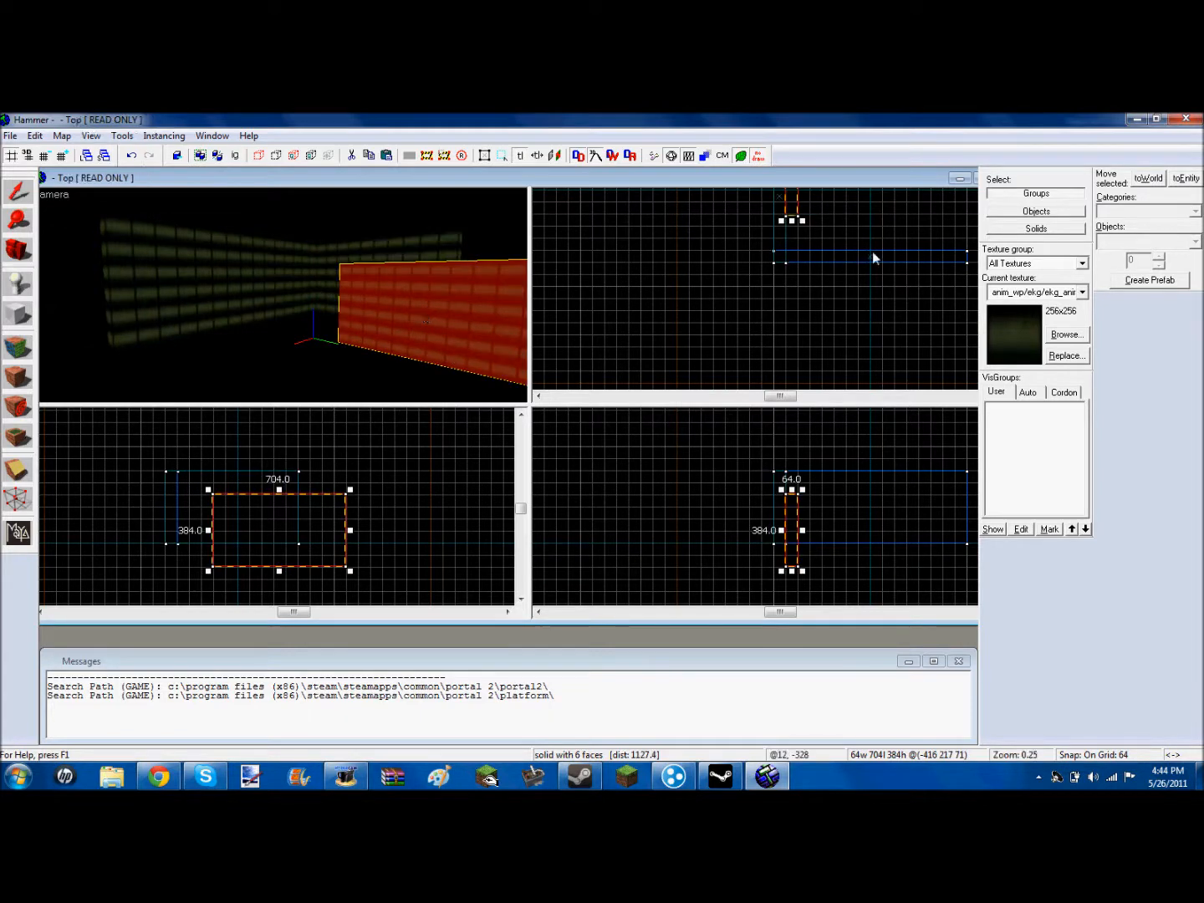
Move the pasted 704-unit wall to the opposite end of the 1024-unit wall and align its height with the other walls.
mouse_move(792, 208)
mouse_down()
mouse_move(854, 266)
mouse_move(961, 256)
mouse_up()
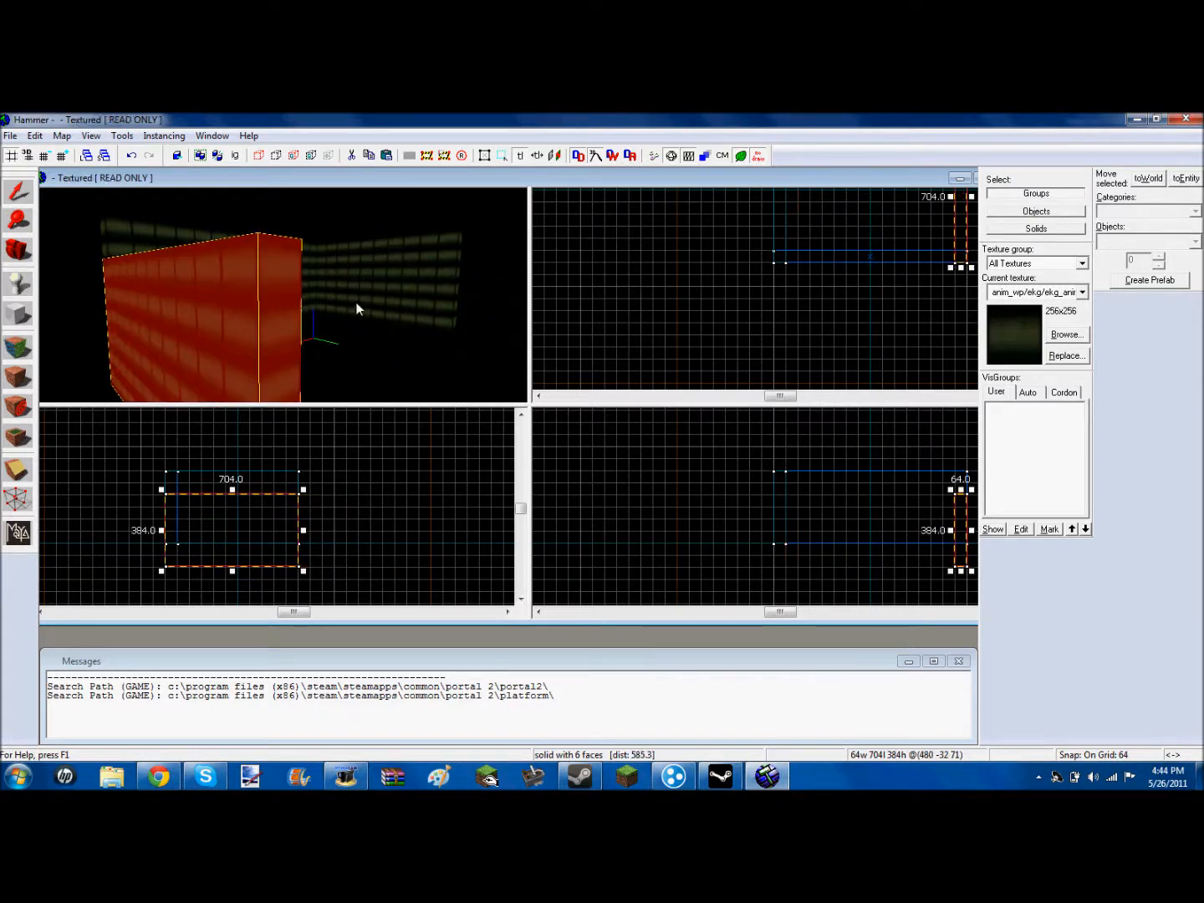
scroll(281, 287, down, 4)
key(s)
key(a)
key(d)
key(w)
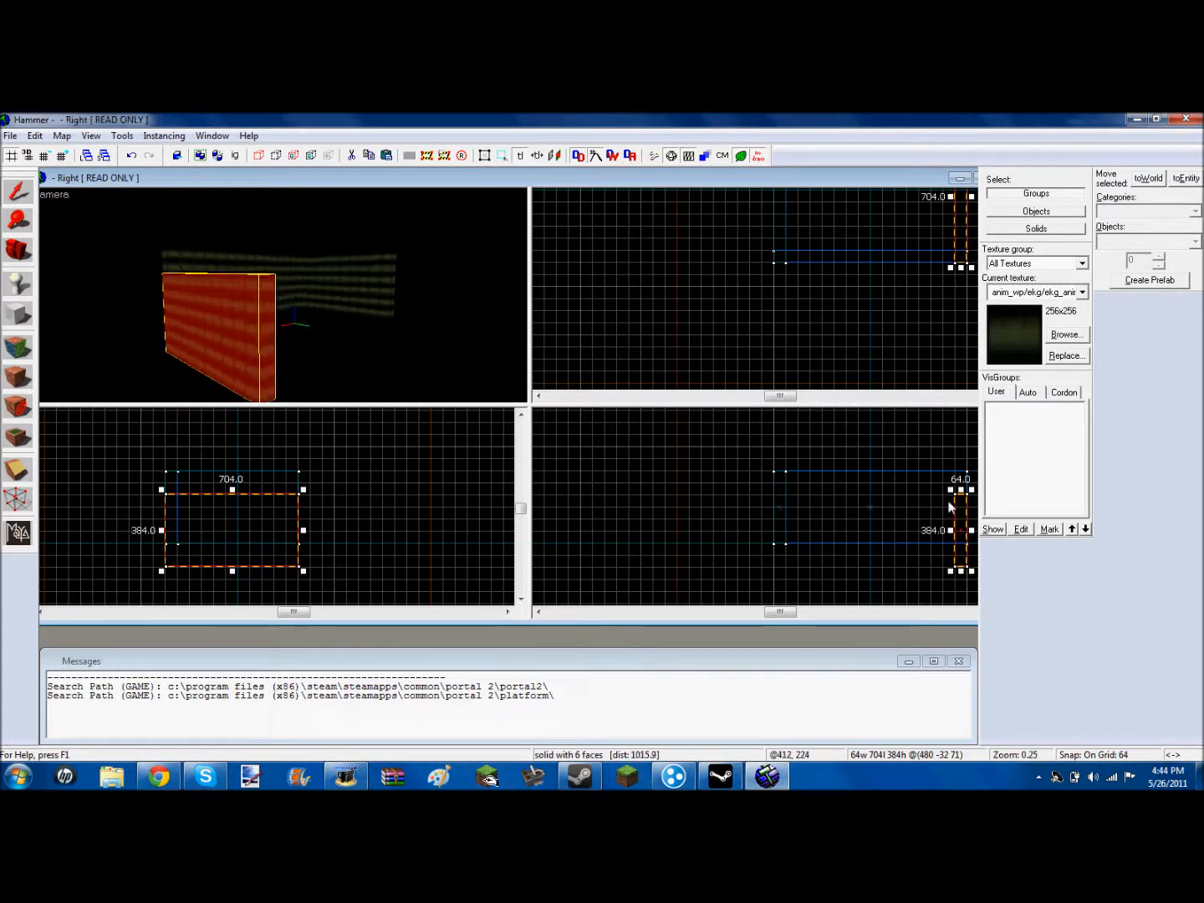
mouse_move(961, 507)
mouse_down()
mouse_move(961, 473)
mouse_move(960, 485)
mouse_up()
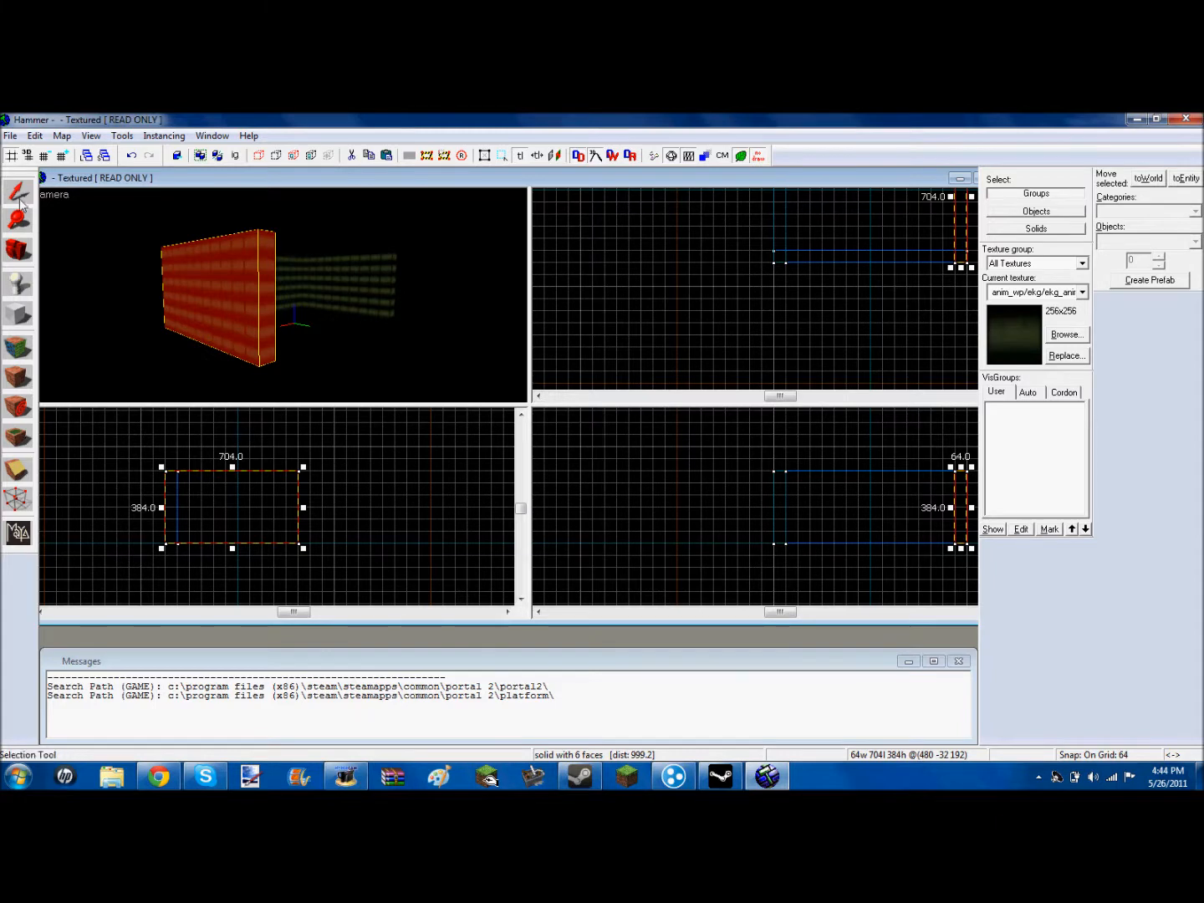
Duplicate the 1024-unit wall and position the copy opposite the original so it closes the four-walled room.
click(294, 288)
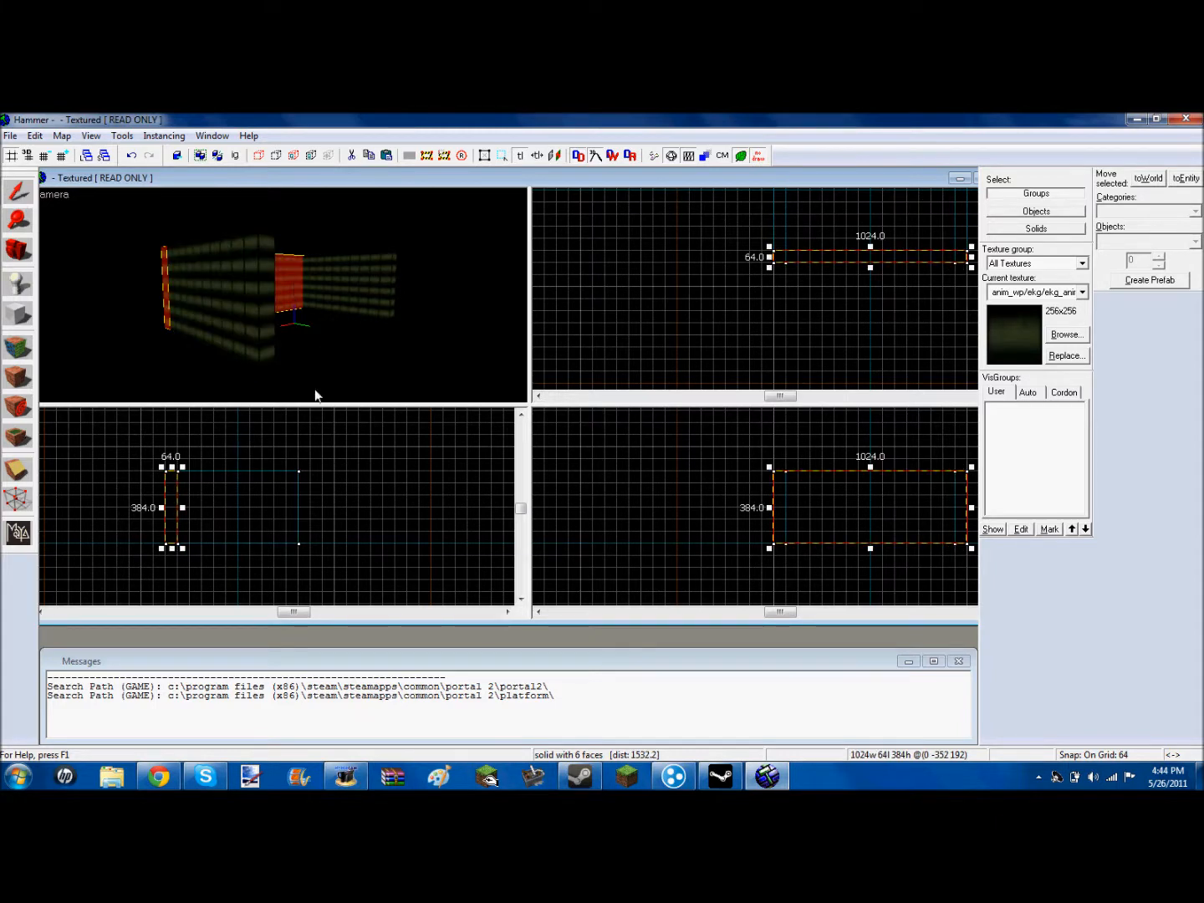
key(ctrl+v)
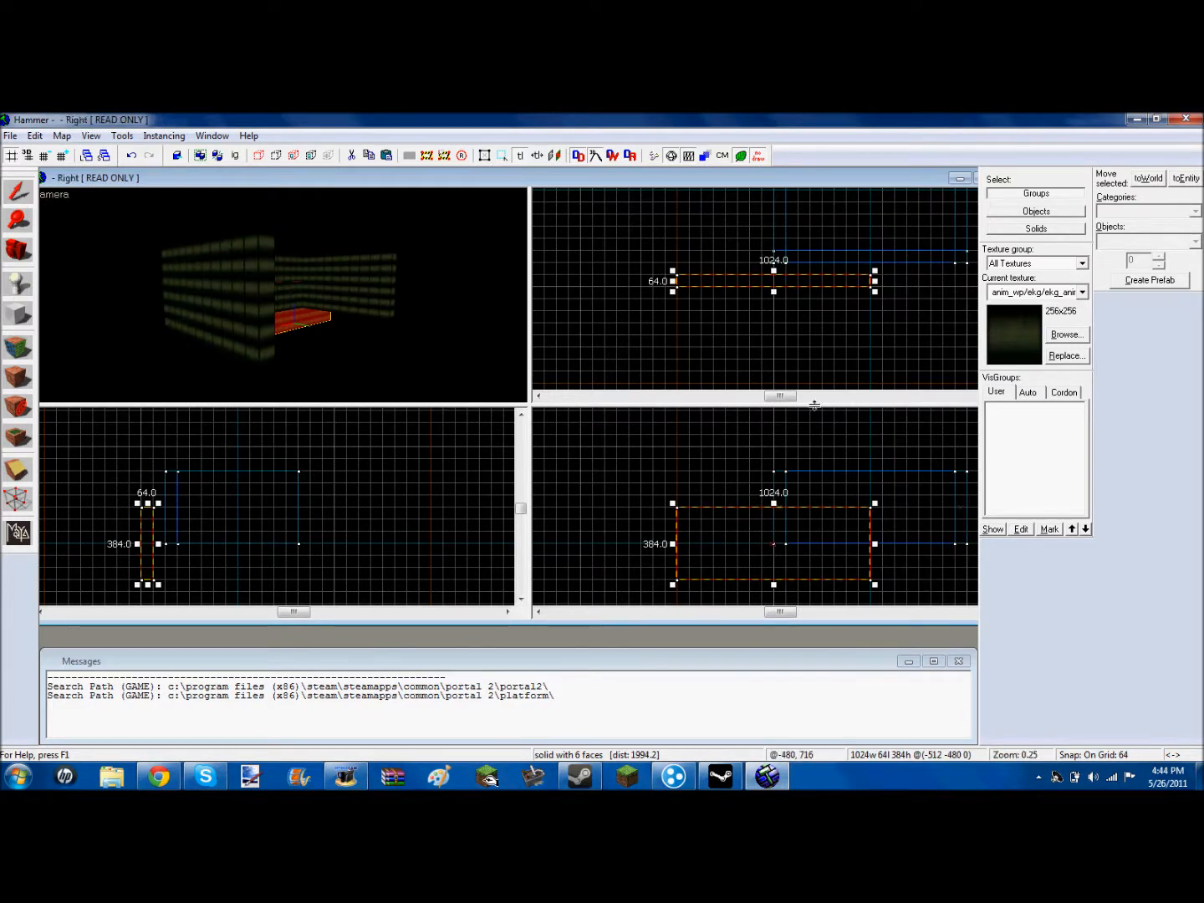
mouse_move(800, 280)
mouse_down()
mouse_move(908, 289)
mouse_move(885, 182)
mouse_move(890, 223)
mouse_move(899, 215)
mouse_up()
drag(866, 548, 868, 515)
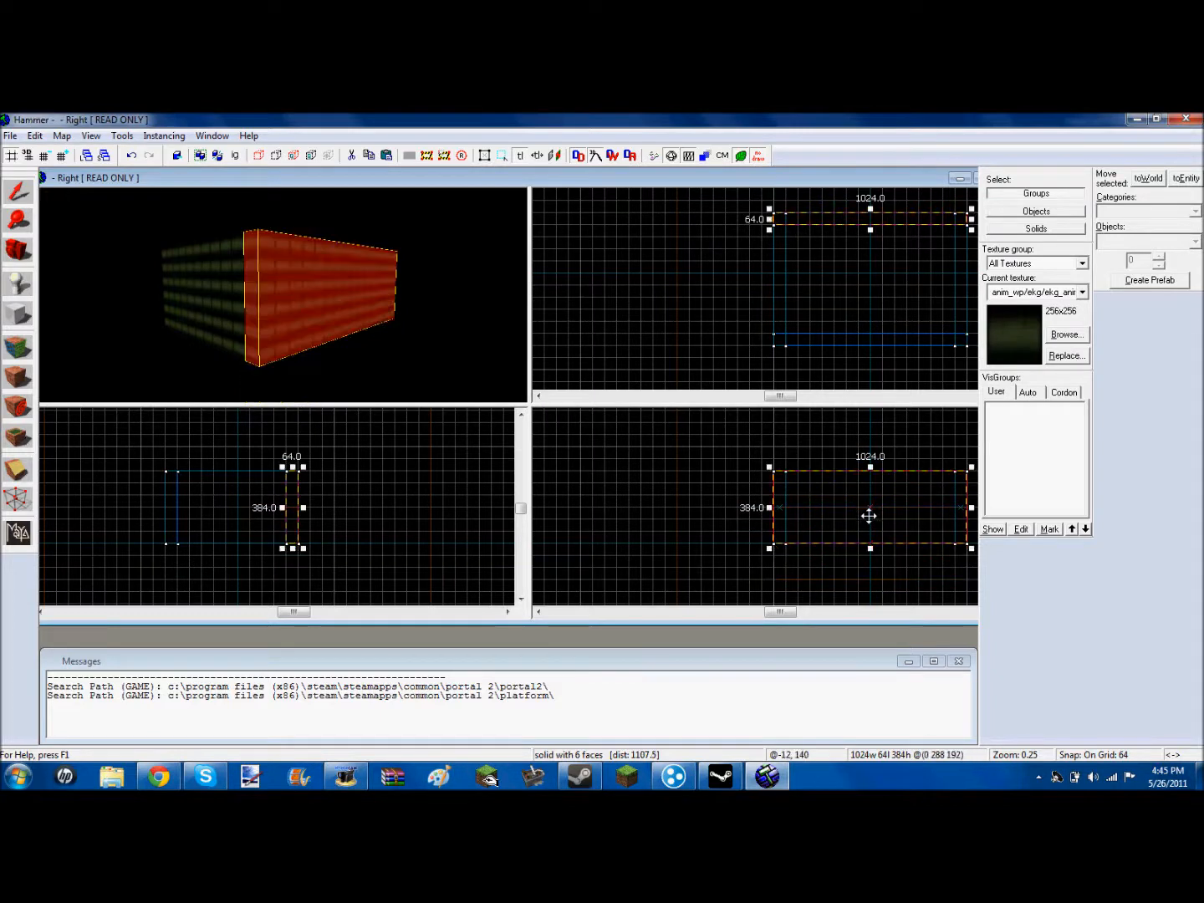
Fly the camera inside and above the four walls to examine the enclosure and its corners.
key(w)
key(a)
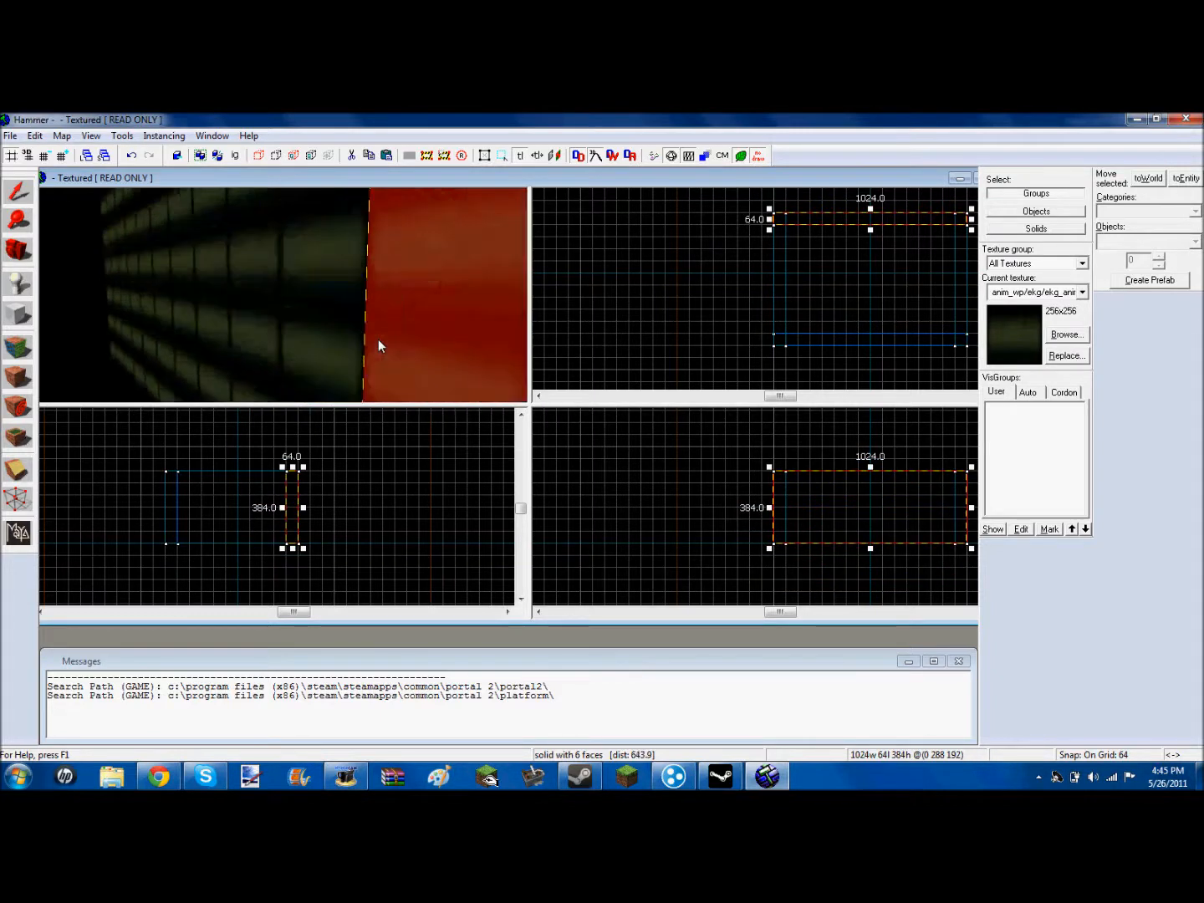
key(w)
click(21, 256)
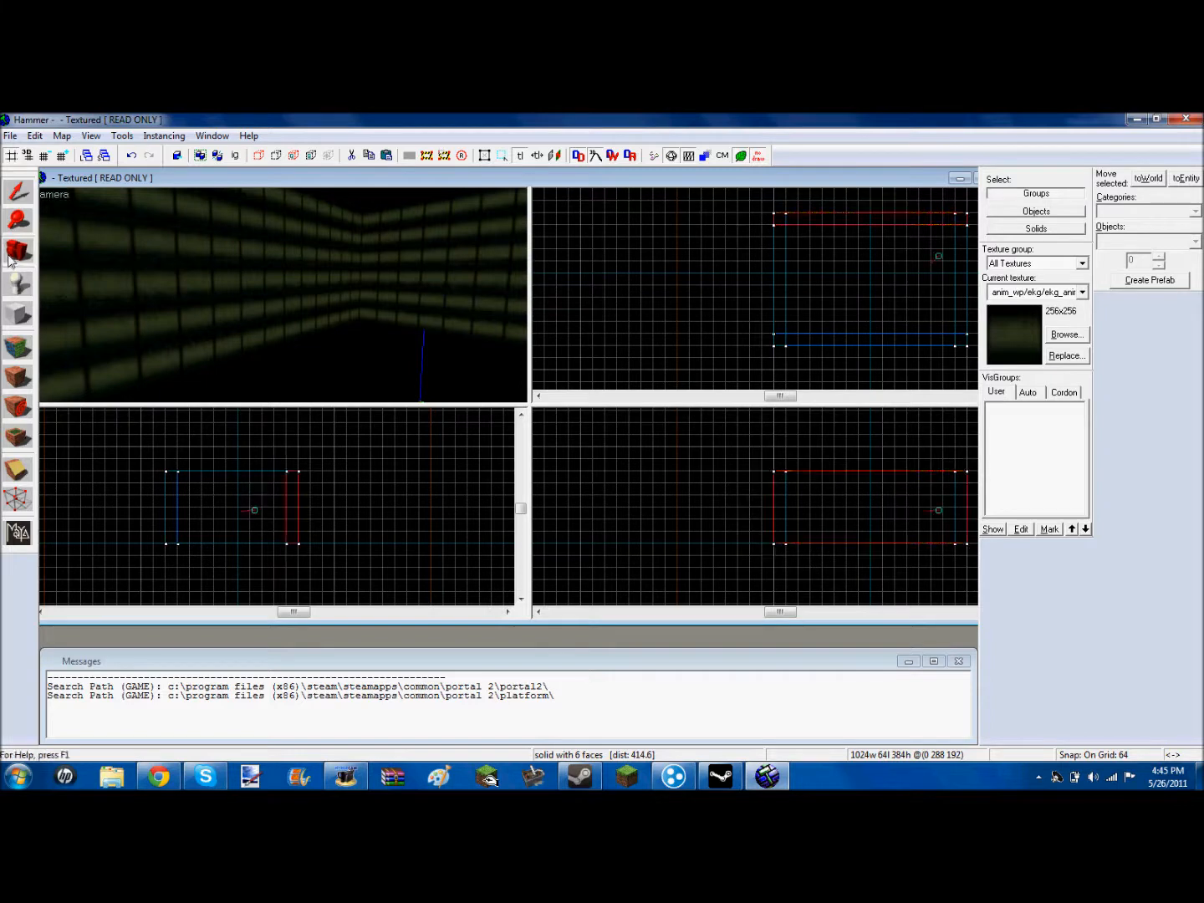
key(z)
key(s)
key(s)
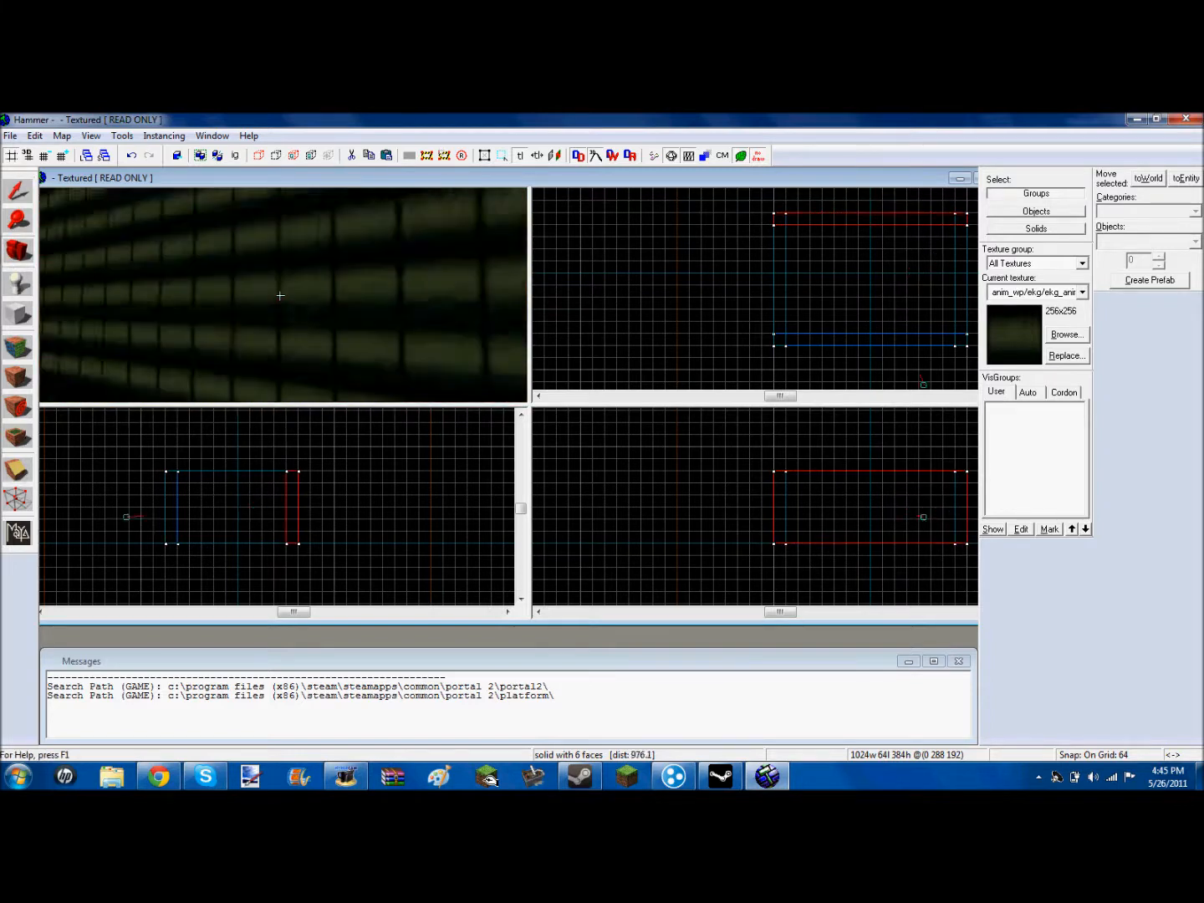
key(w)
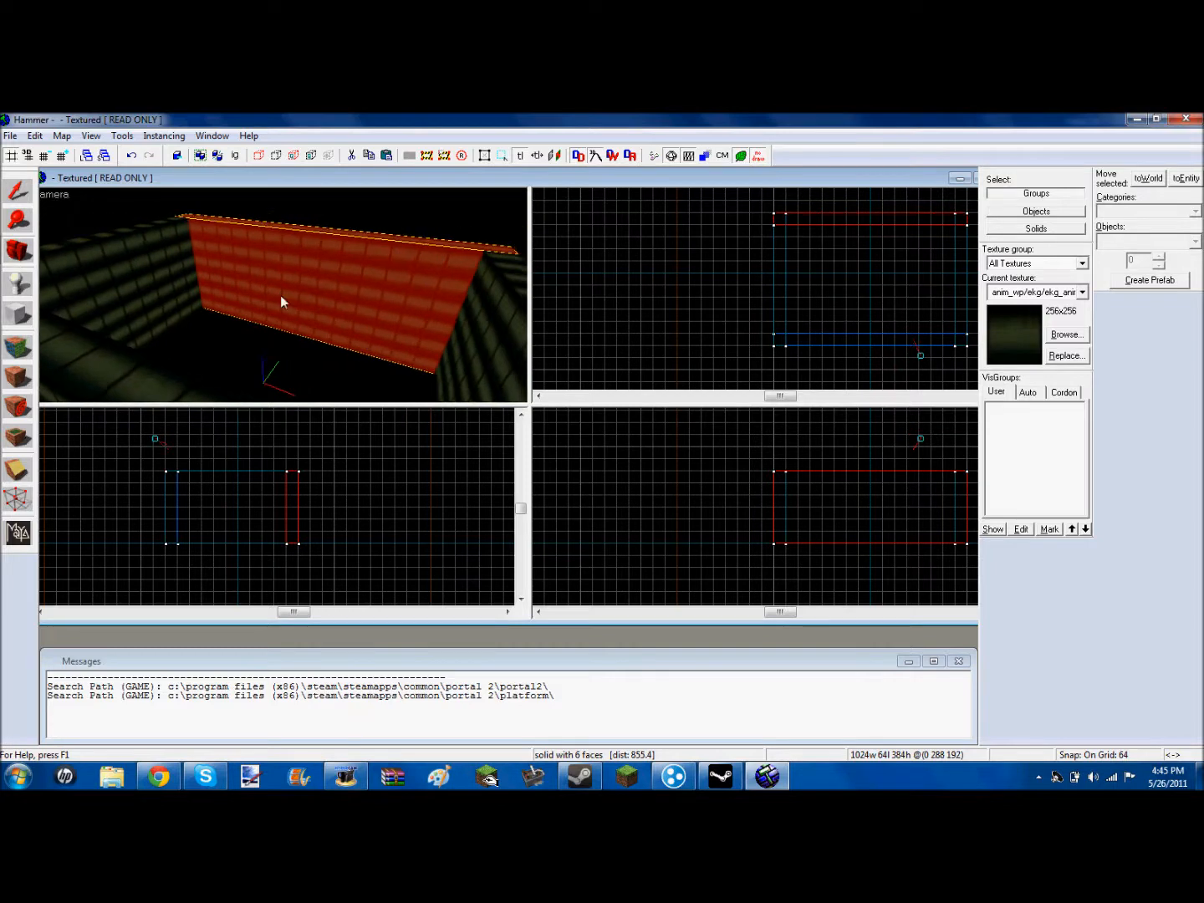
key(a)
key(z)
key(w)
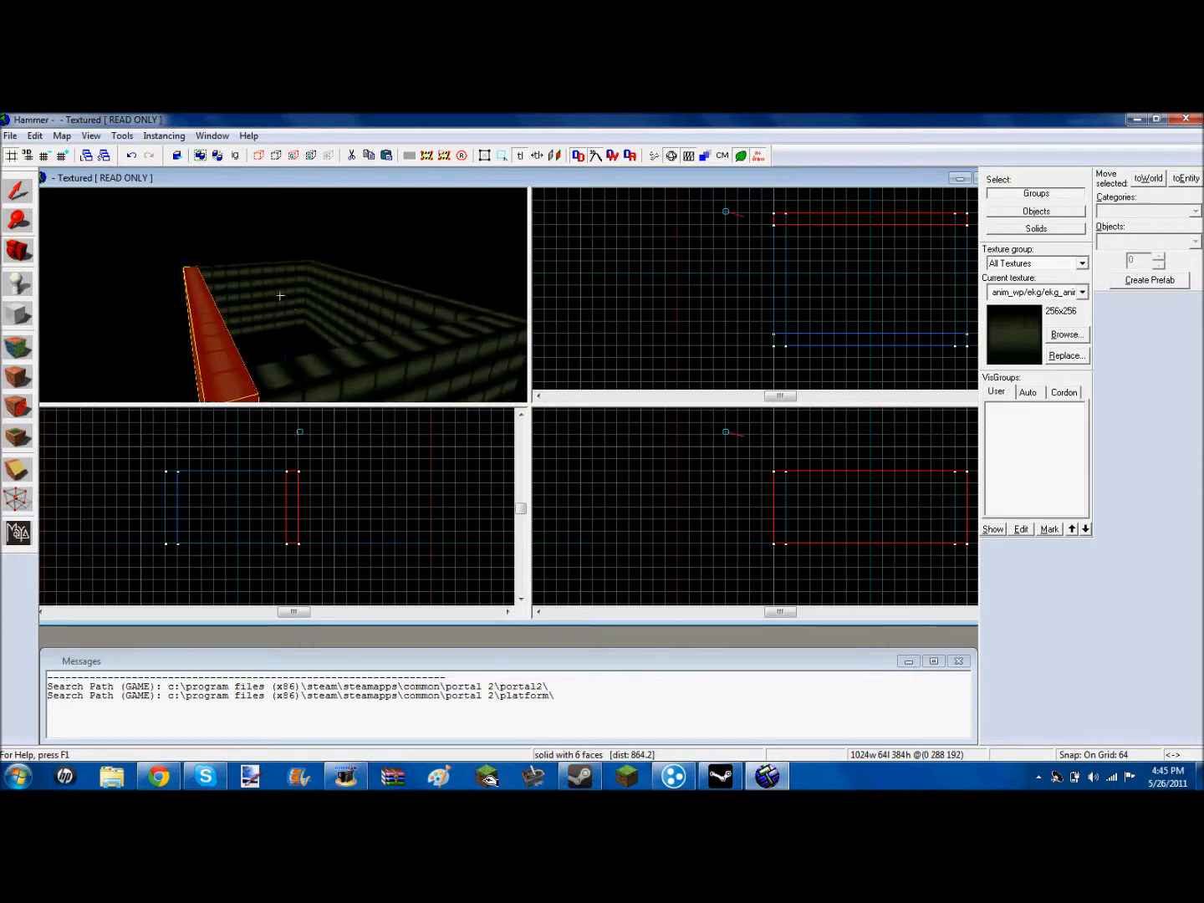
key(z)
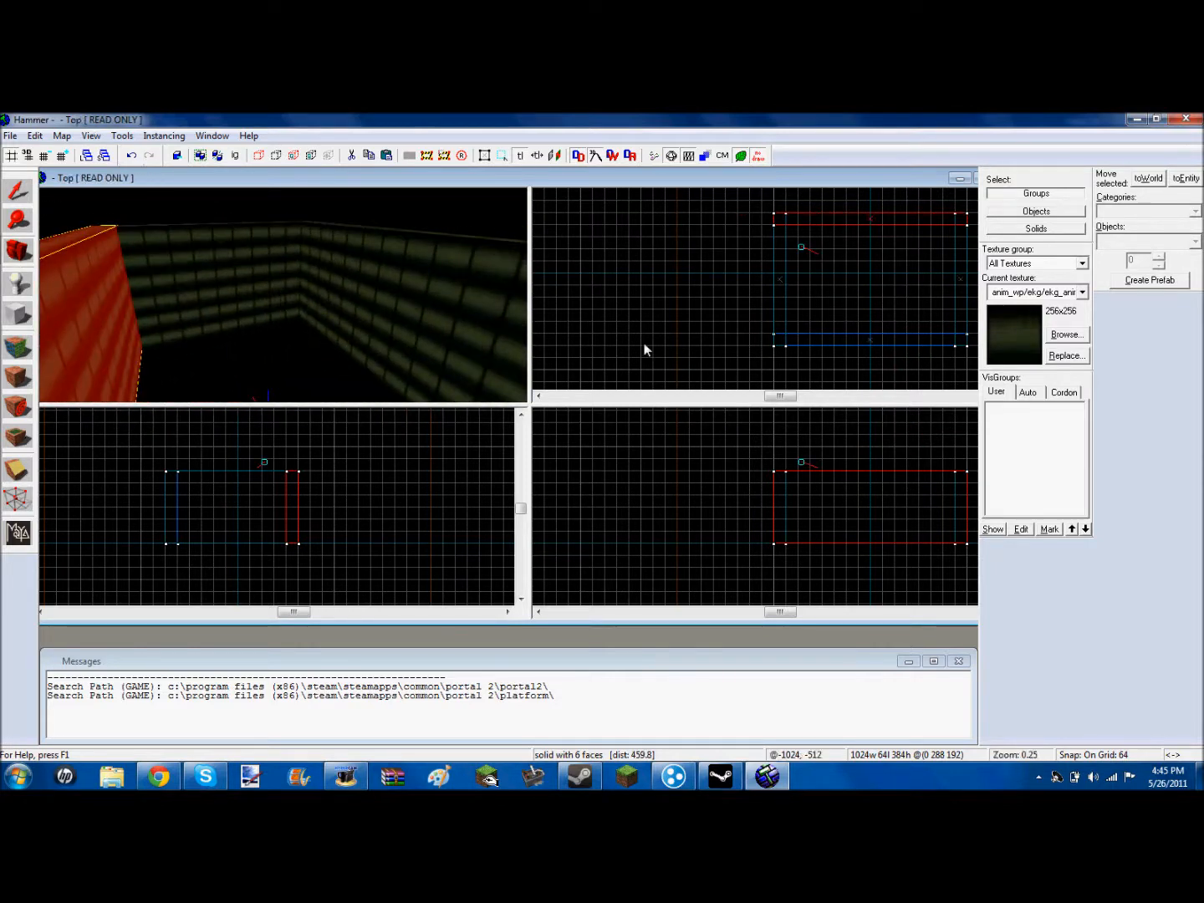
Create a floor block 1024 by 704 by 64 units across the base of the four walls.
drag(778, 398, 783, 399)
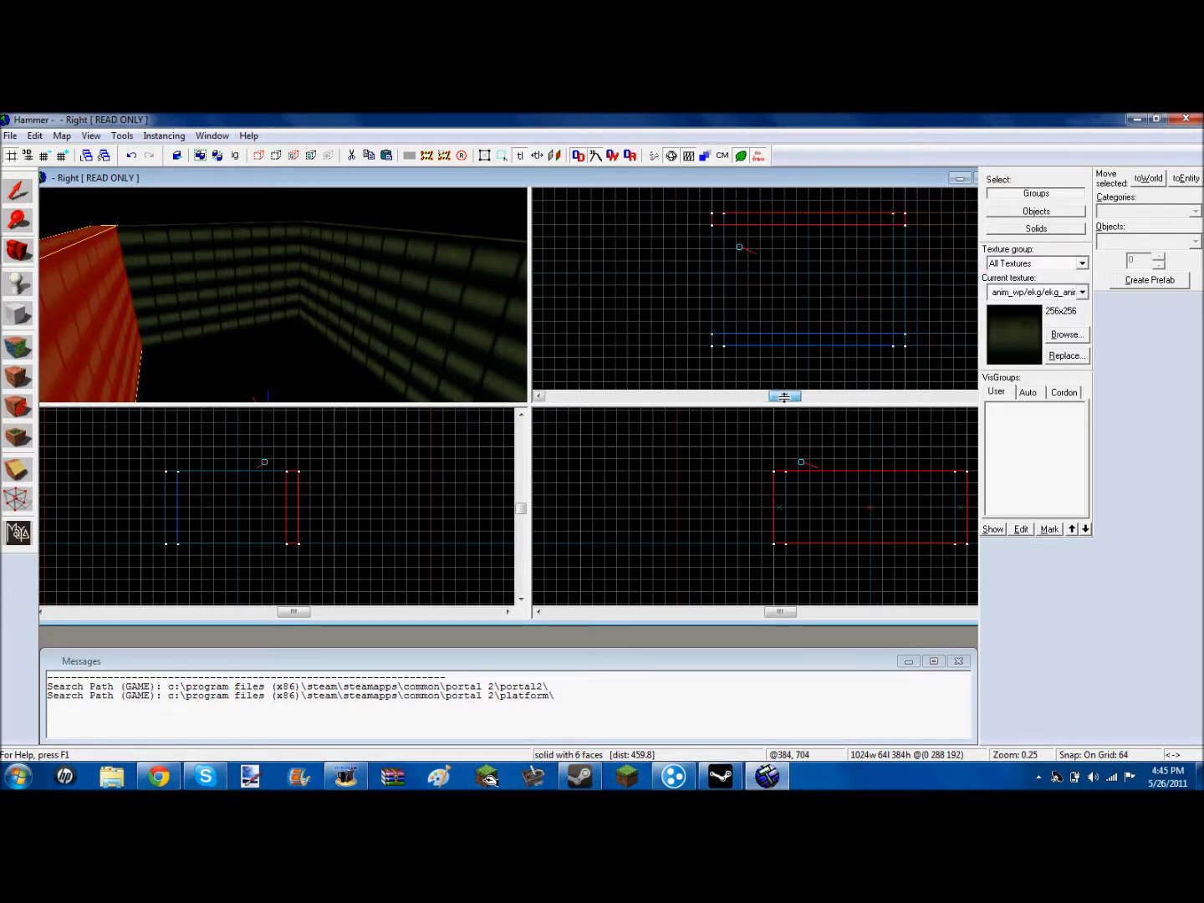
scroll(3, 258, down, 6)
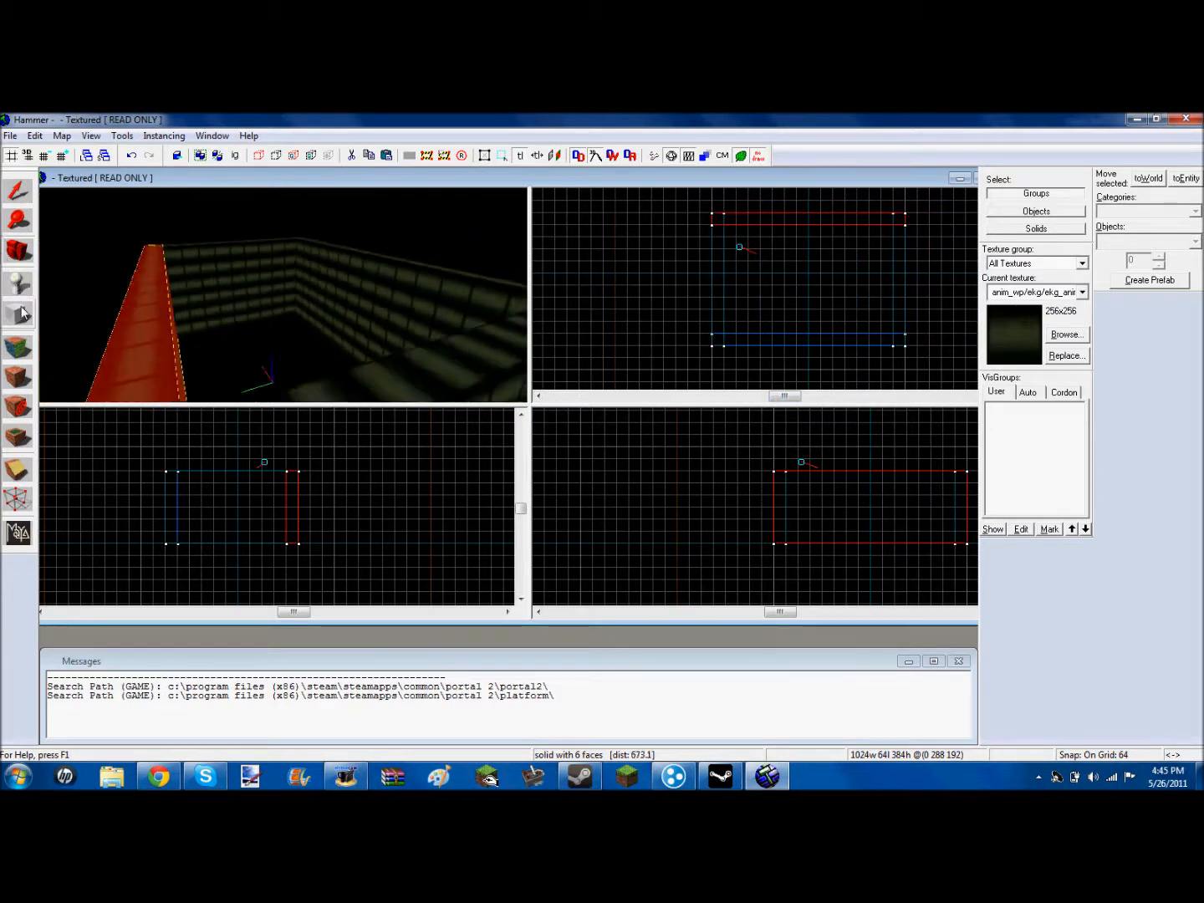
click(25, 315)
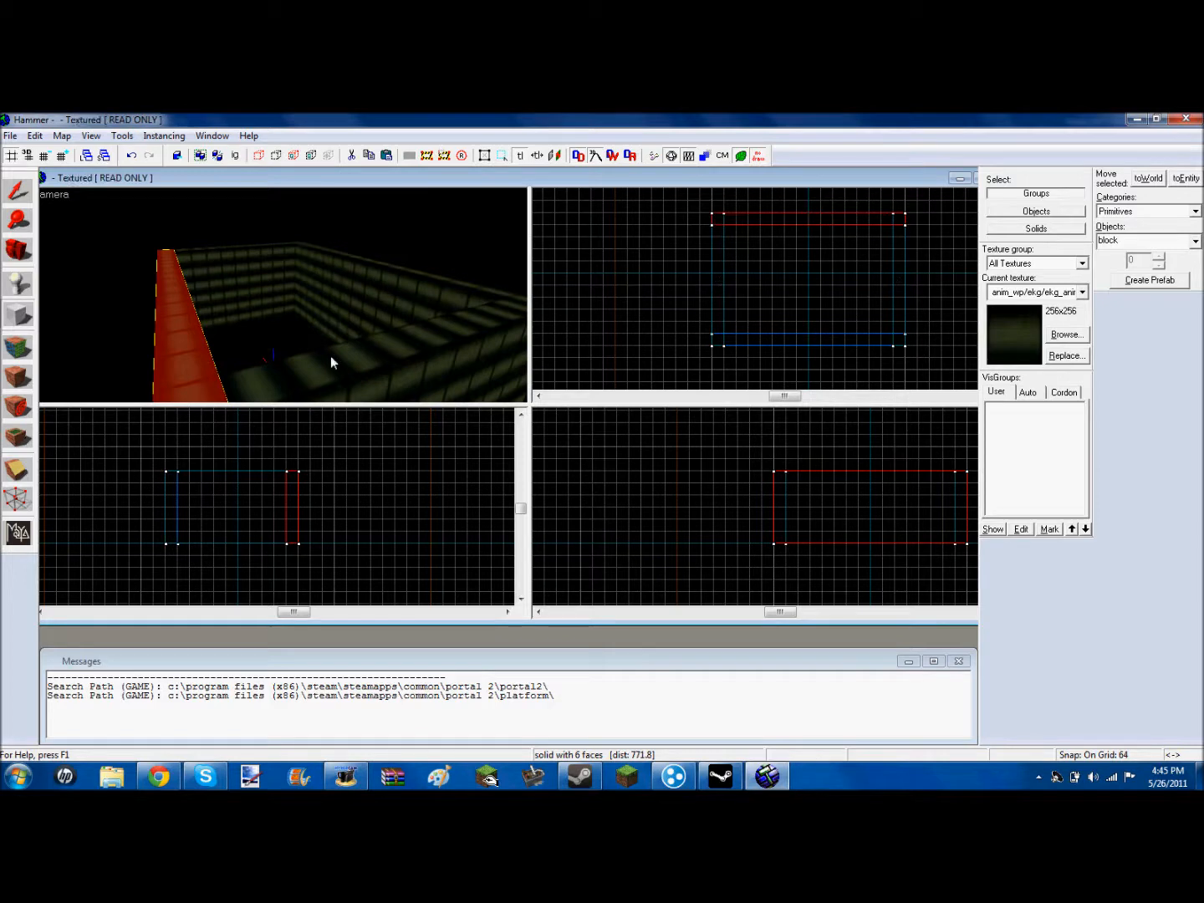
key(w)
key(s)
scroll(498, 267, down, 4)
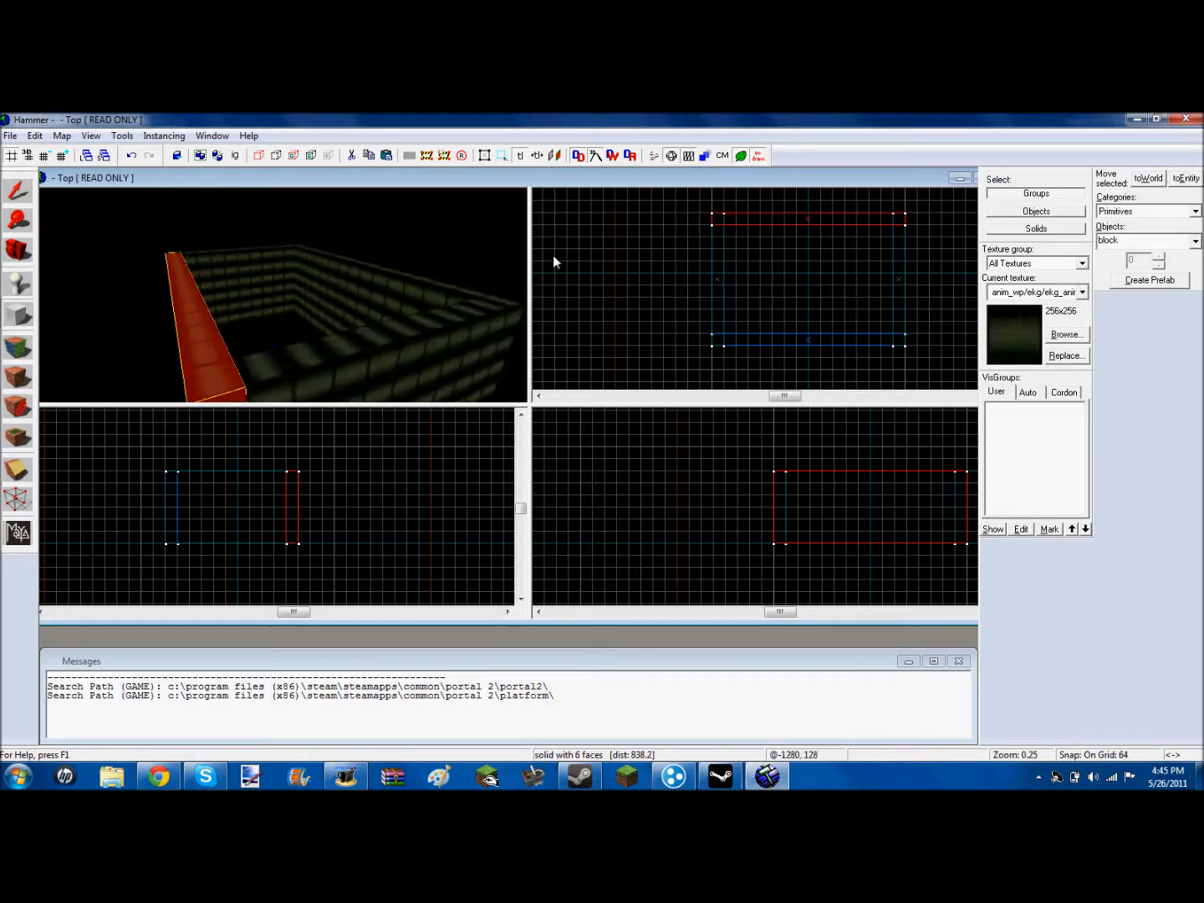
drag(712, 219, 911, 351)
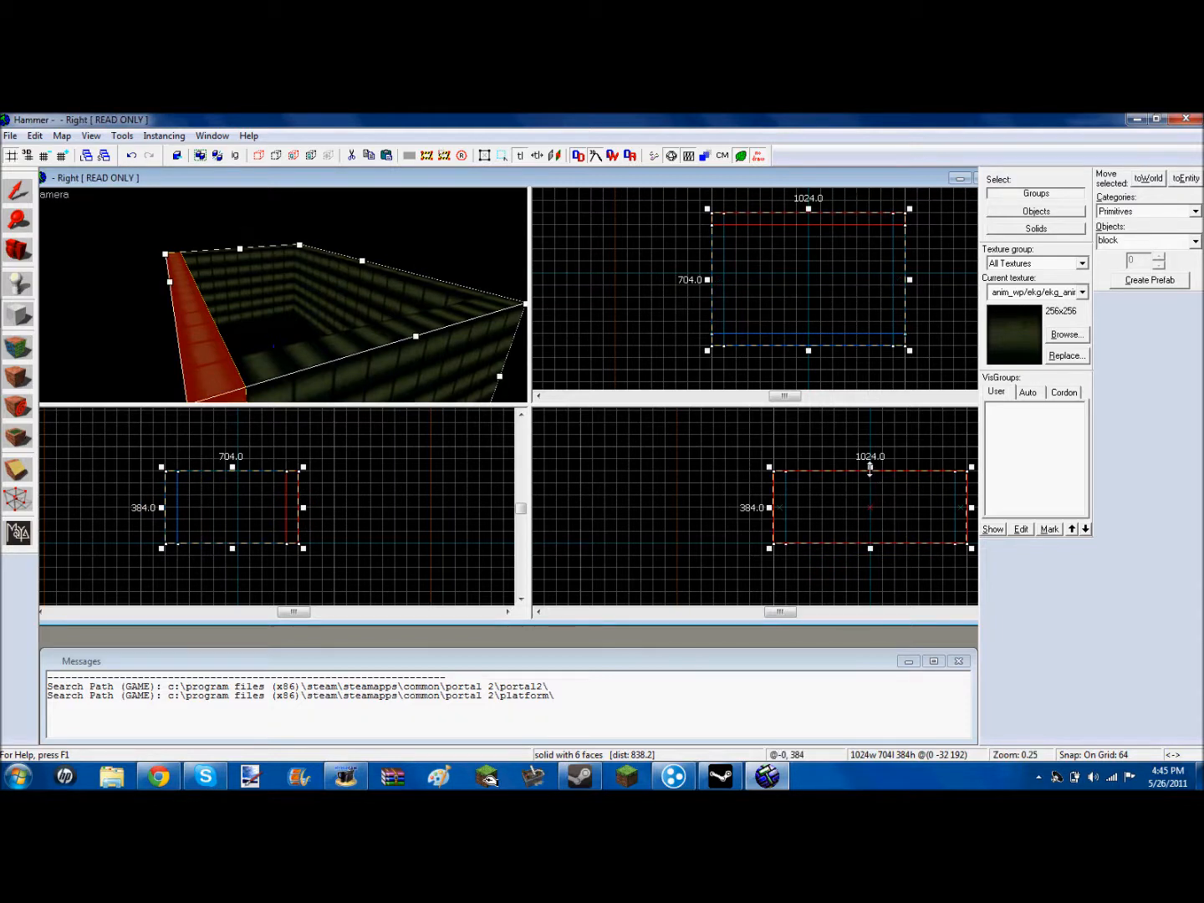
drag(869, 468, 865, 533)
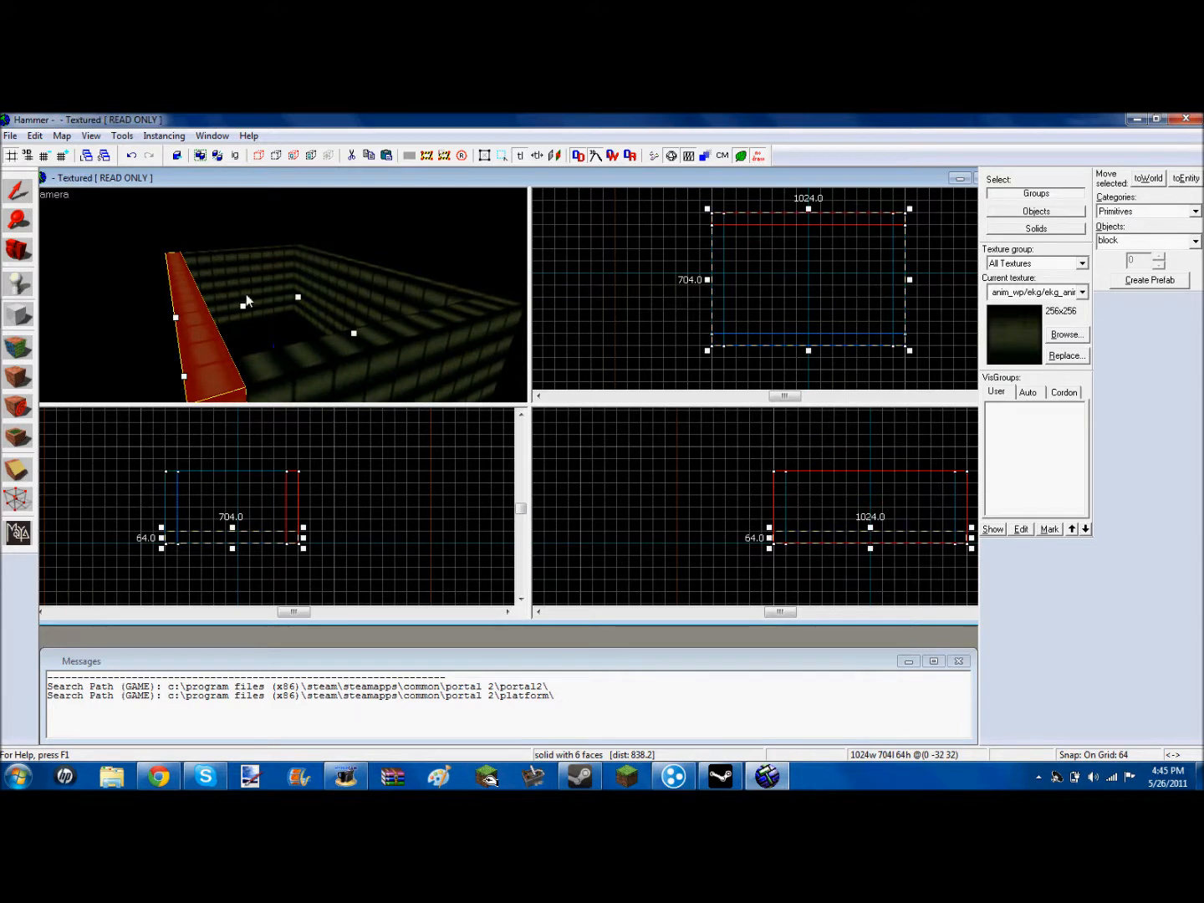
click(18, 250)
drag(280, 295, 66, 264)
key(w)
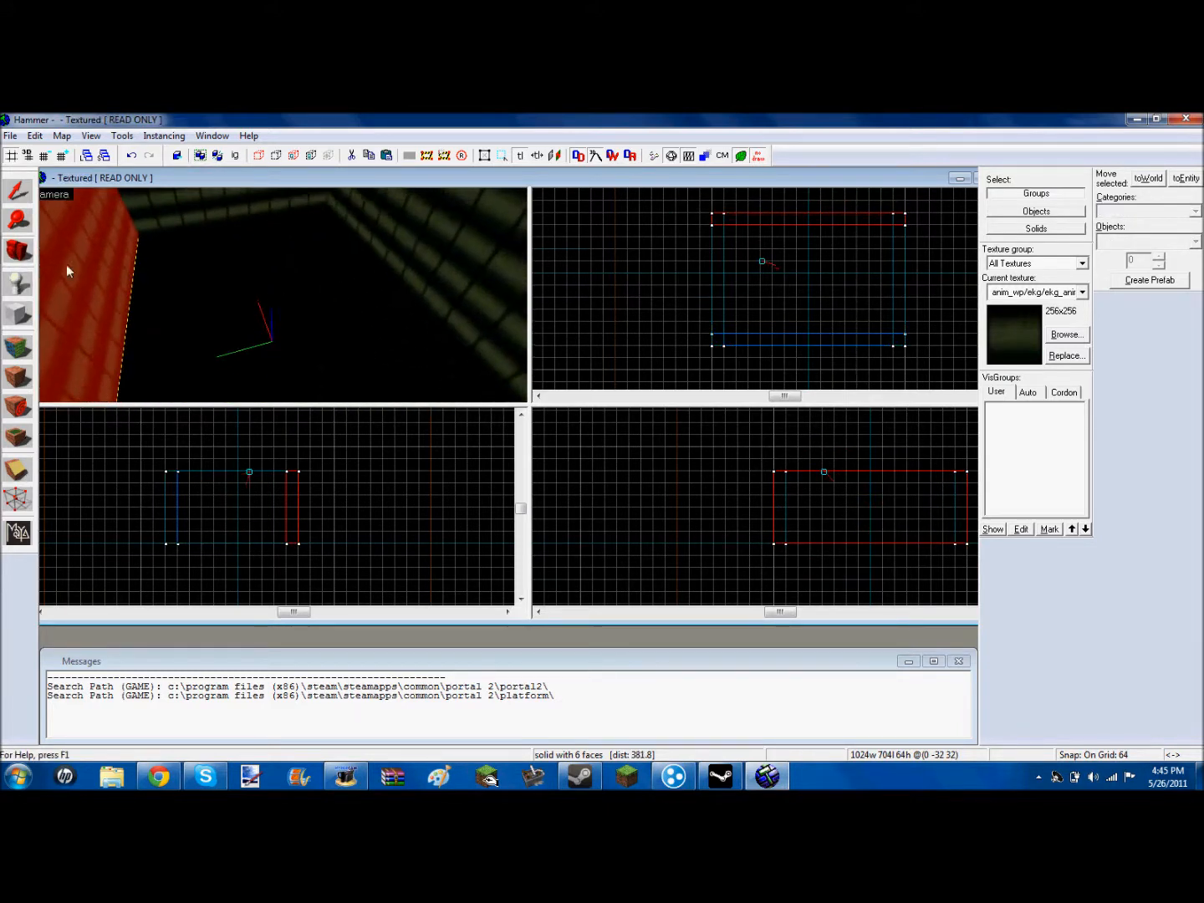
click(20, 316)
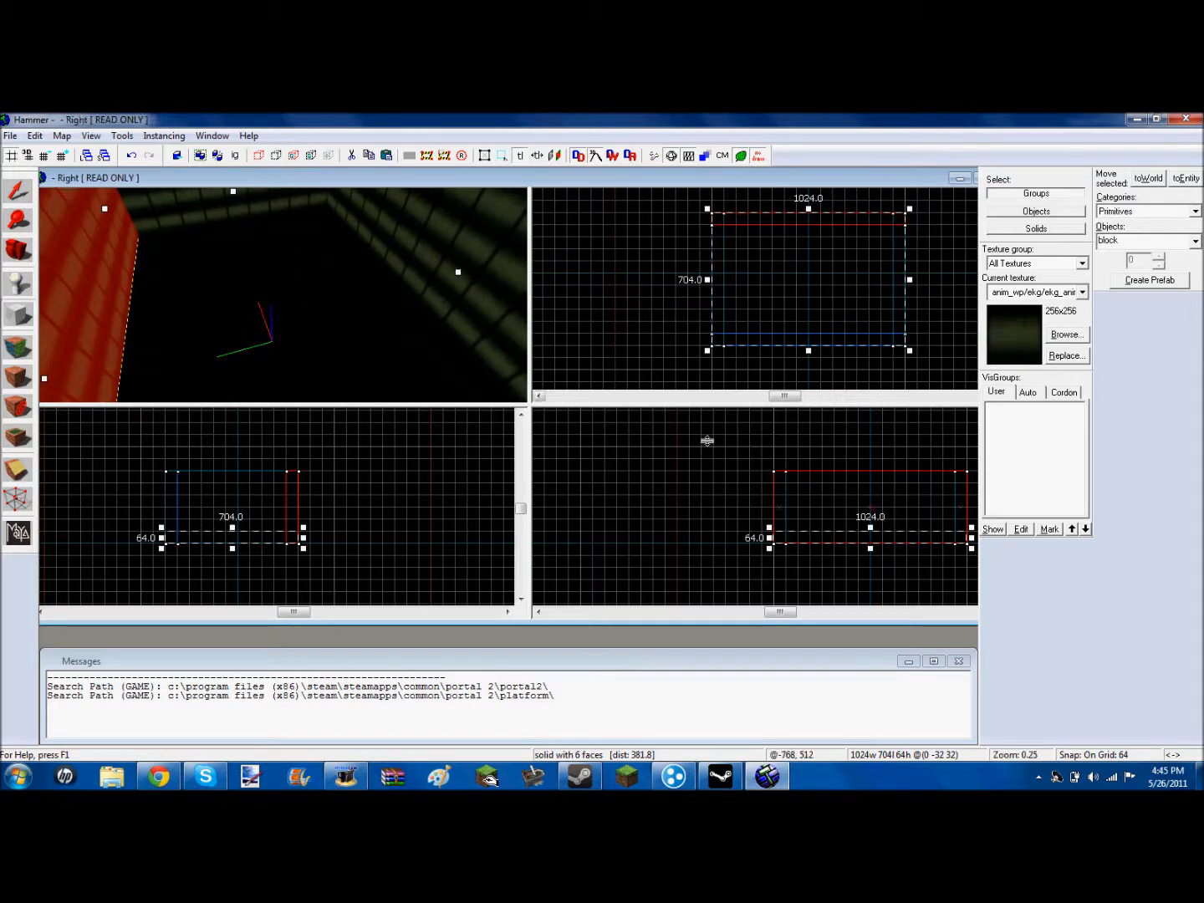
key(Return)
Fly the camera below and above the room to examine the new floor between the walls.
click(19, 255)
drag(168, 281, 280, 295)
key(w)
key(s)
key(w)
key(w)
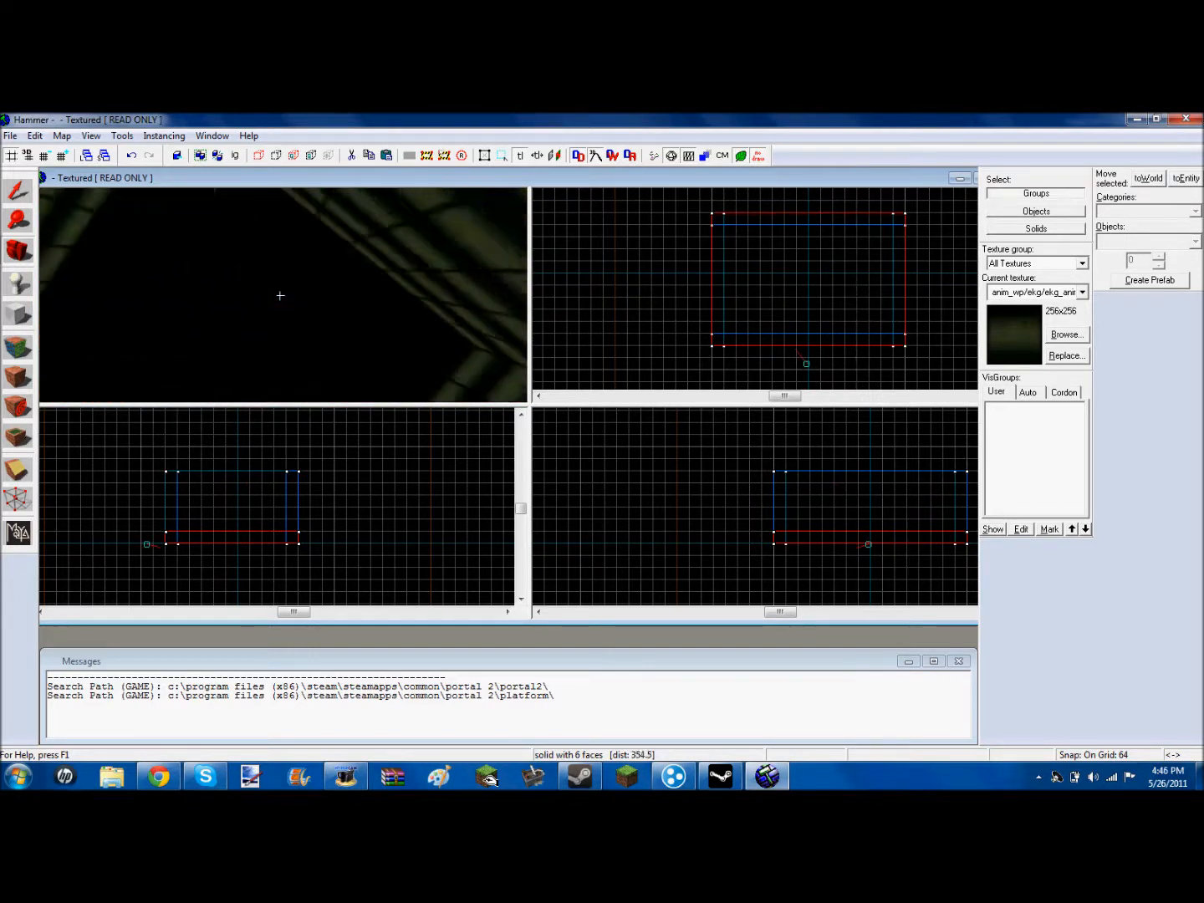
key(w)
key(s)
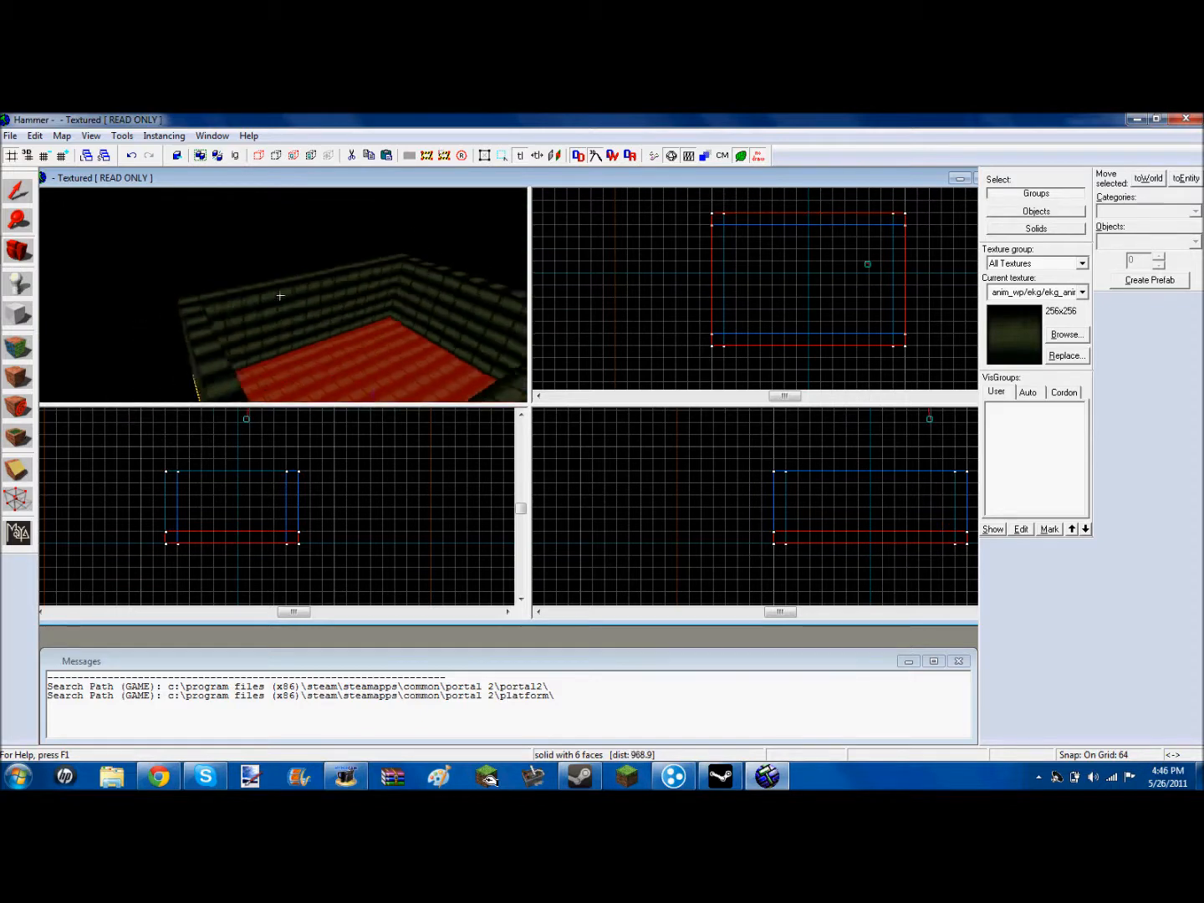
key(w)
key(z)
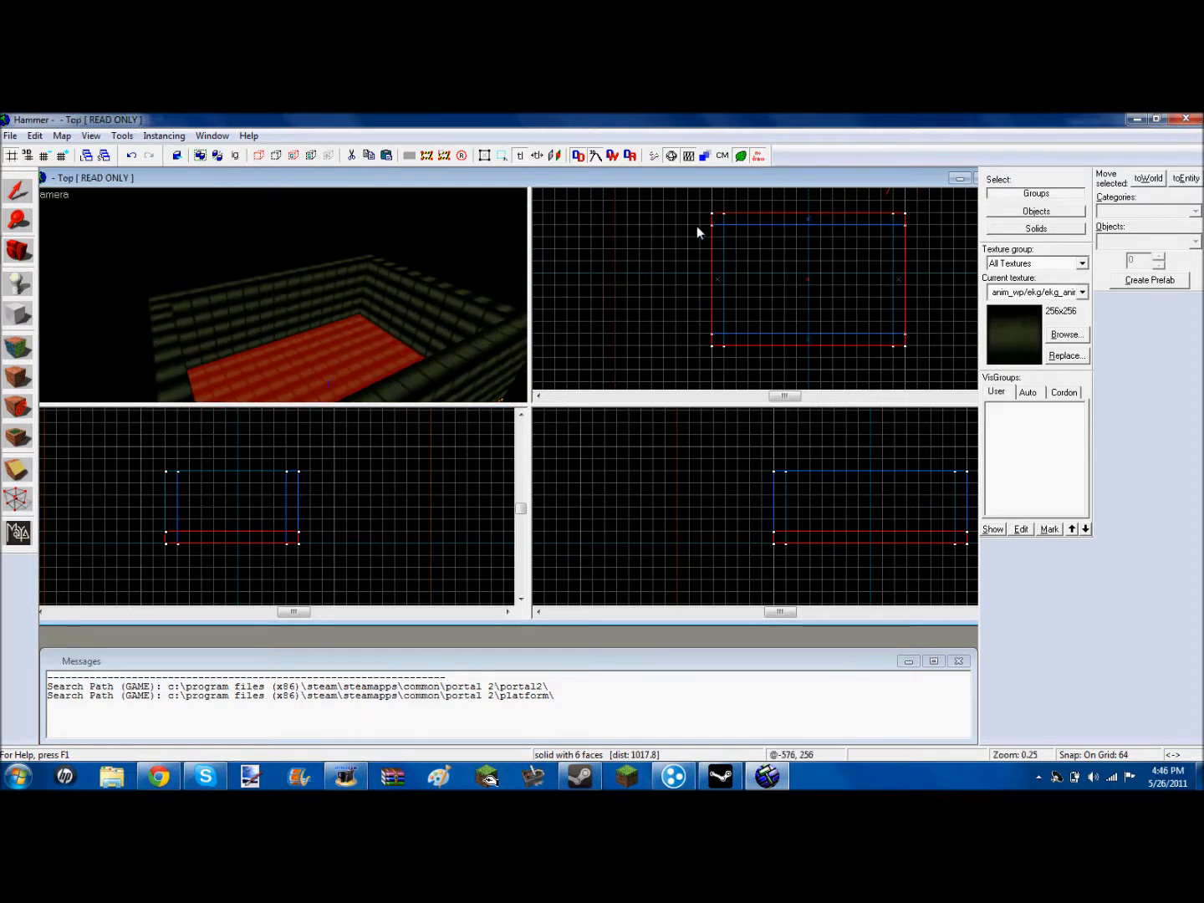
Create a ceiling block 1024 by 704 by 64 units flush with the tops of the walls.
click(18, 313)
drag(714, 214, 905, 346)
drag(870, 547, 884, 488)
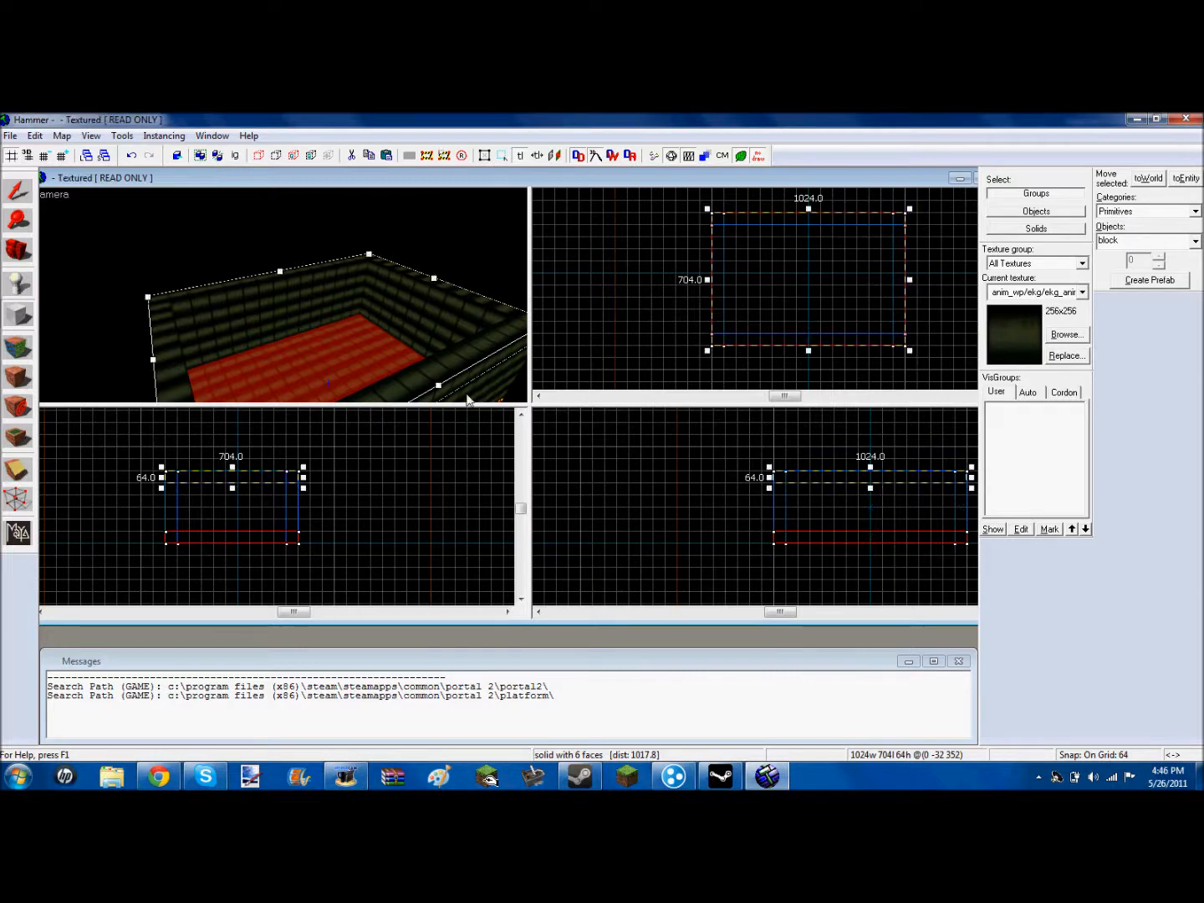
key(Return)
Select the ceiling, all four walls and the floor together from inside the room.
click(10, 249)
drag(276, 293, 281, 296)
key(w)
click(31, 190)
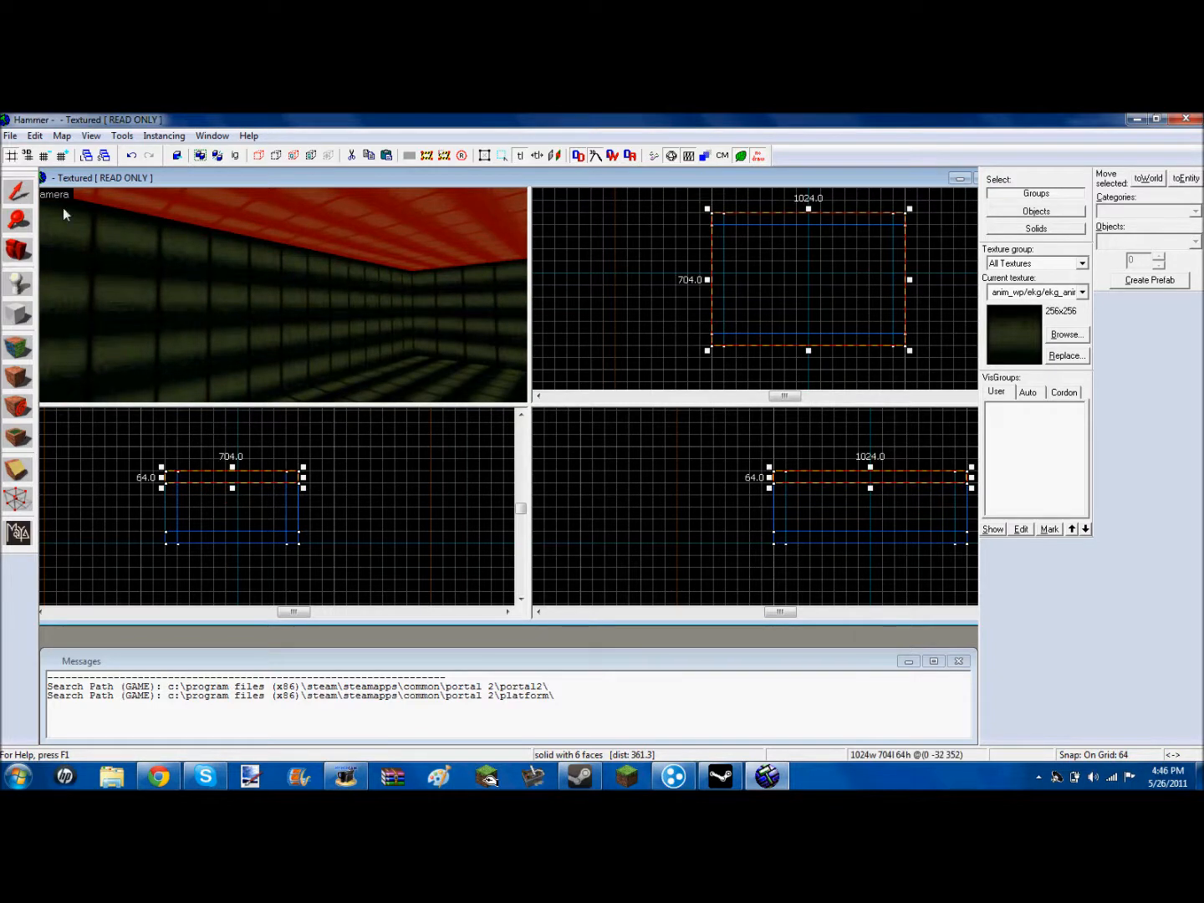
ctrl+click(168, 298)
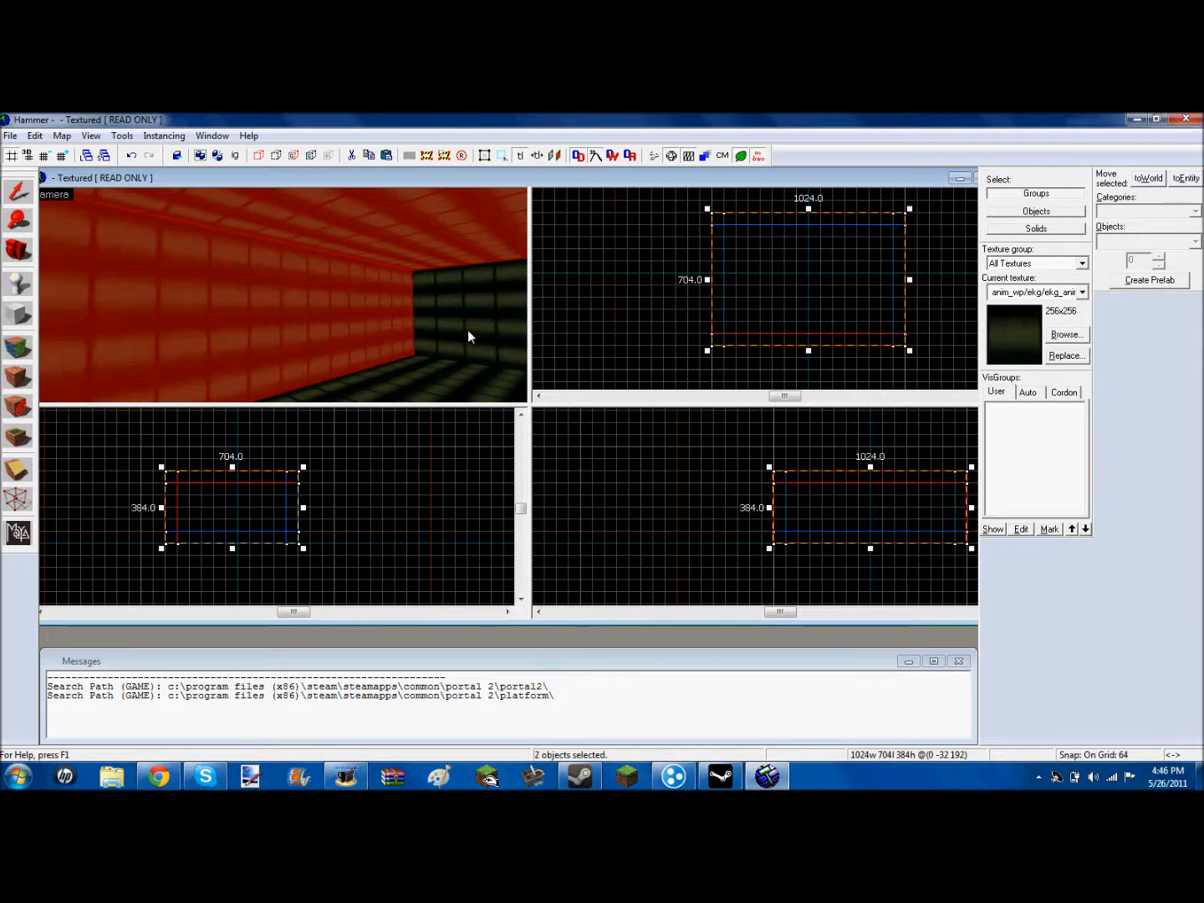
click(28, 265)
drag(281, 295, 281, 295)
key(s)
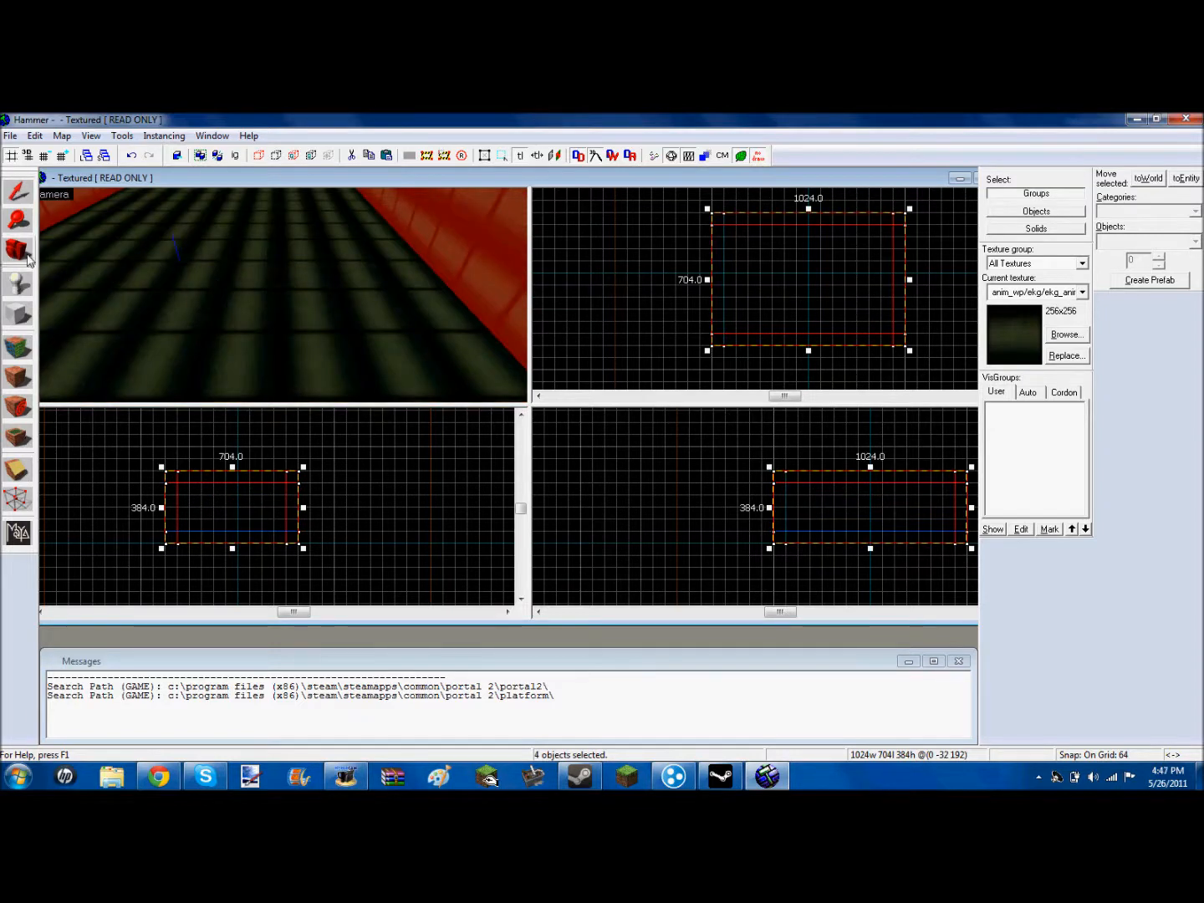
click(19, 252)
drag(223, 328, 280, 296)
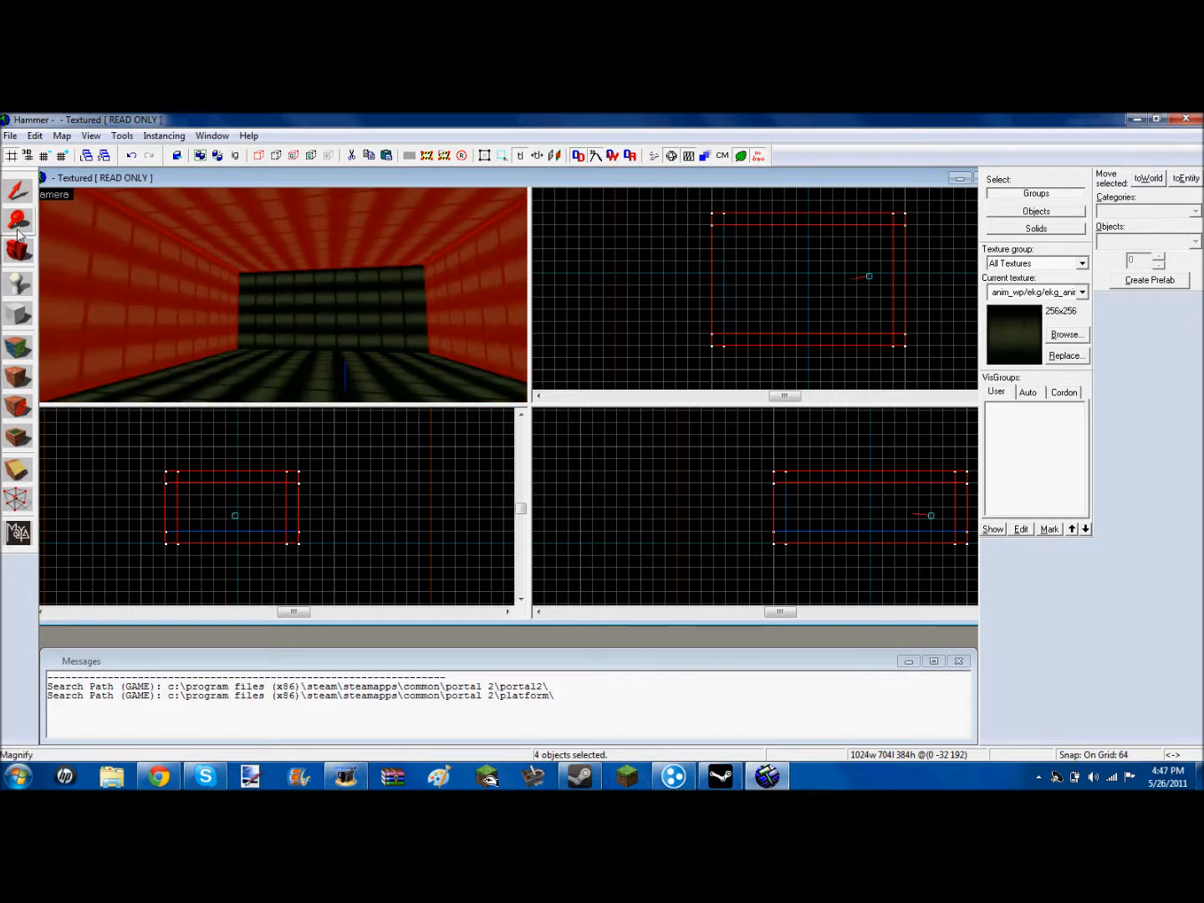
click(19, 200)
ctrl+click(285, 332)
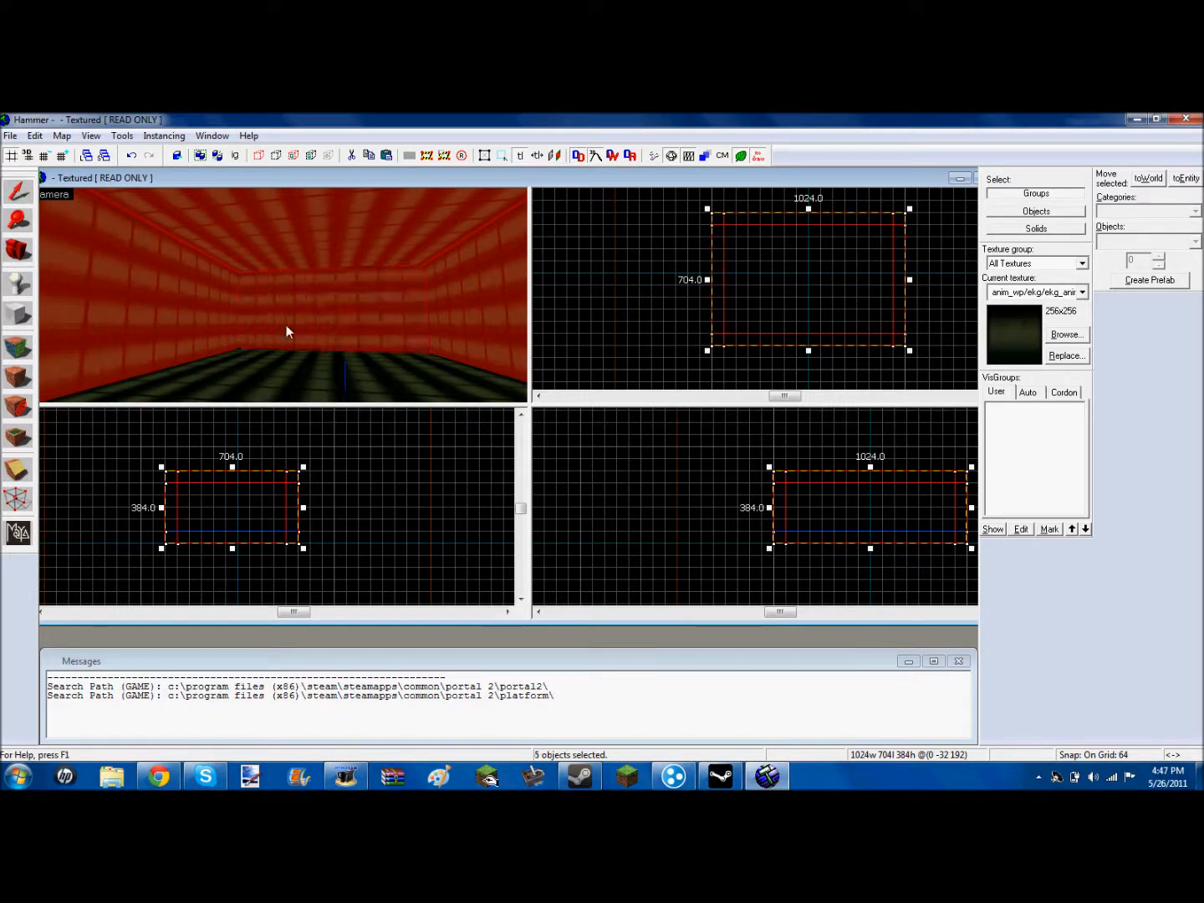
ctrl+click(250, 383)
Fly the camera back out of the room to examine the fully selected box from outside.
click(19, 252)
key(Up)
key(Up)
key(Up)
key(Up)
key(Up)
key(Up)
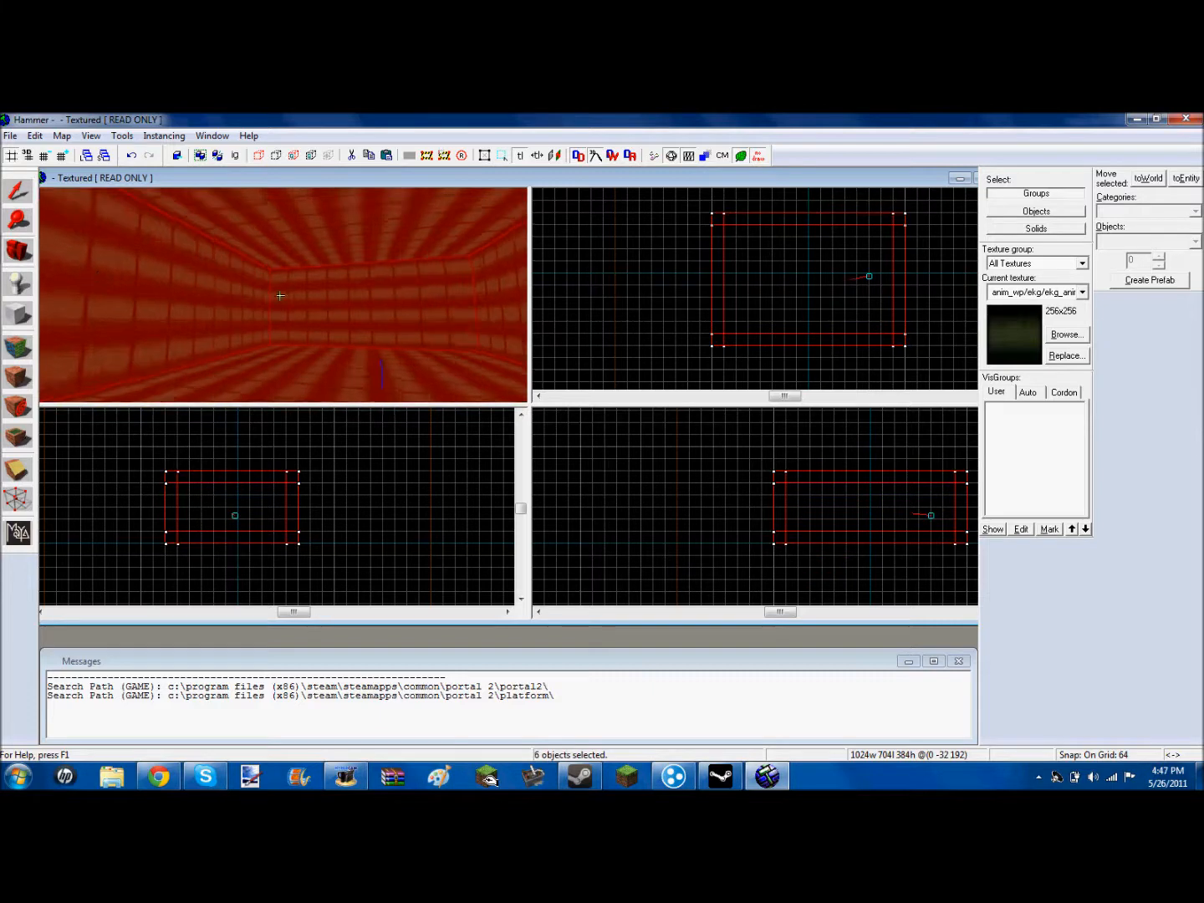
key(Down)
key(Down)
key(Down)
key(Down)
key(Down)
key(Down)
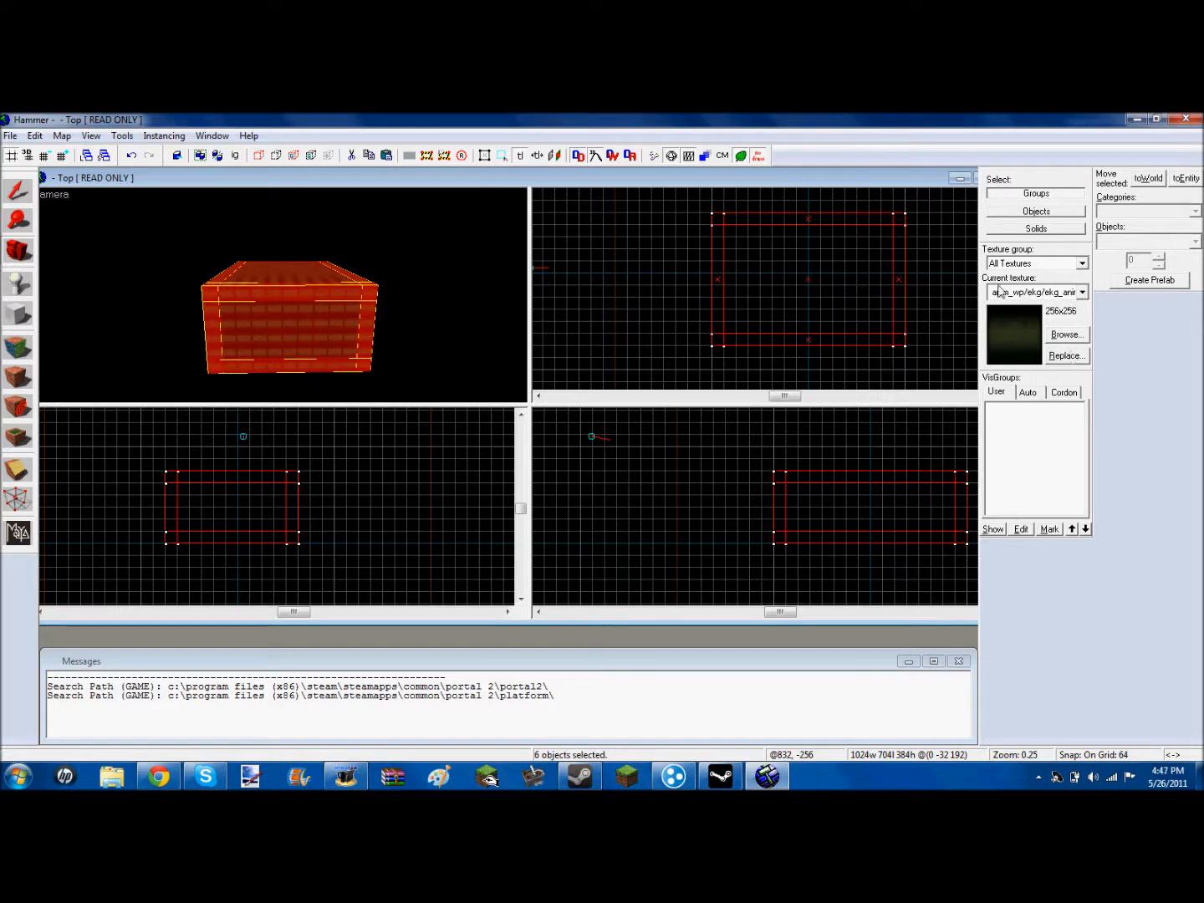
Filter the textures by "wall" and choose plaster/plasterwall002a as the current texture.
click(1075, 357)
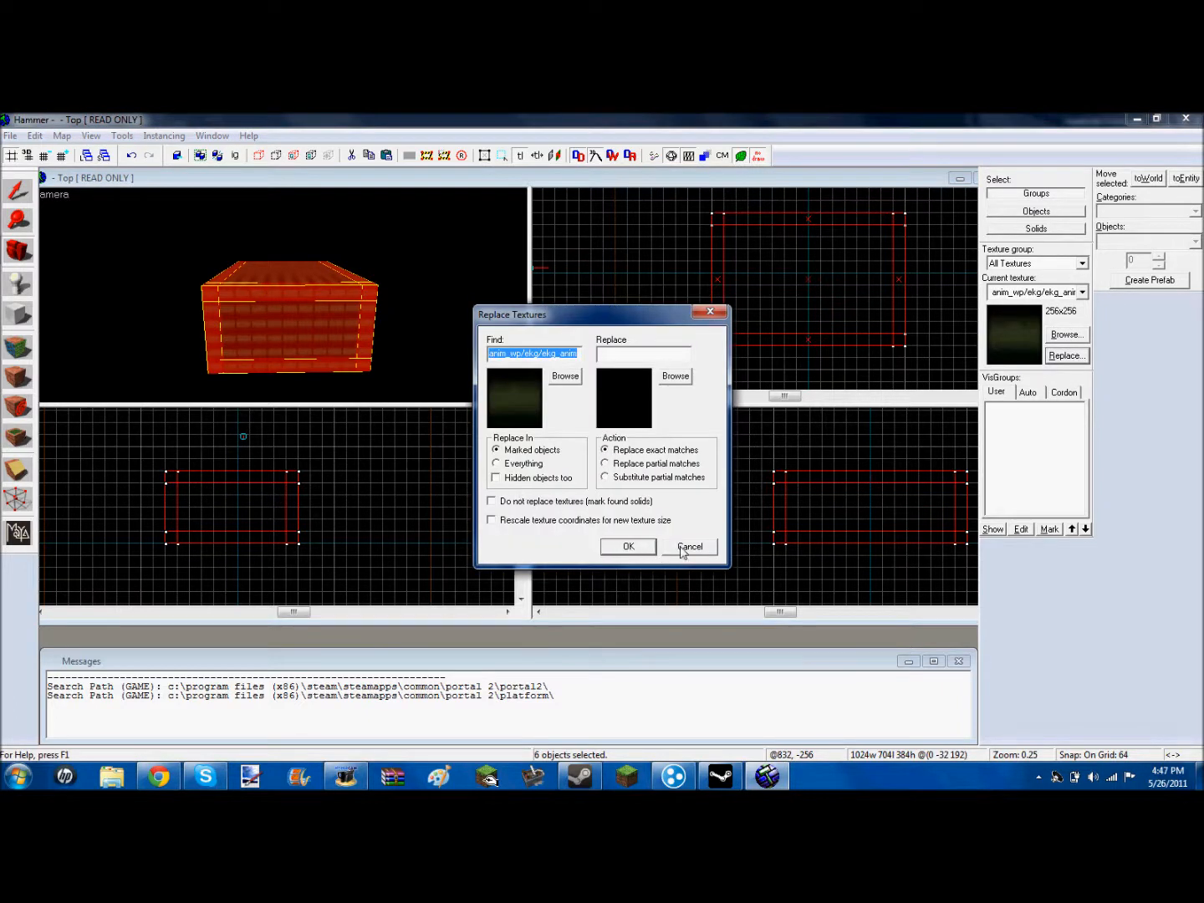
click(687, 547)
click(1066, 335)
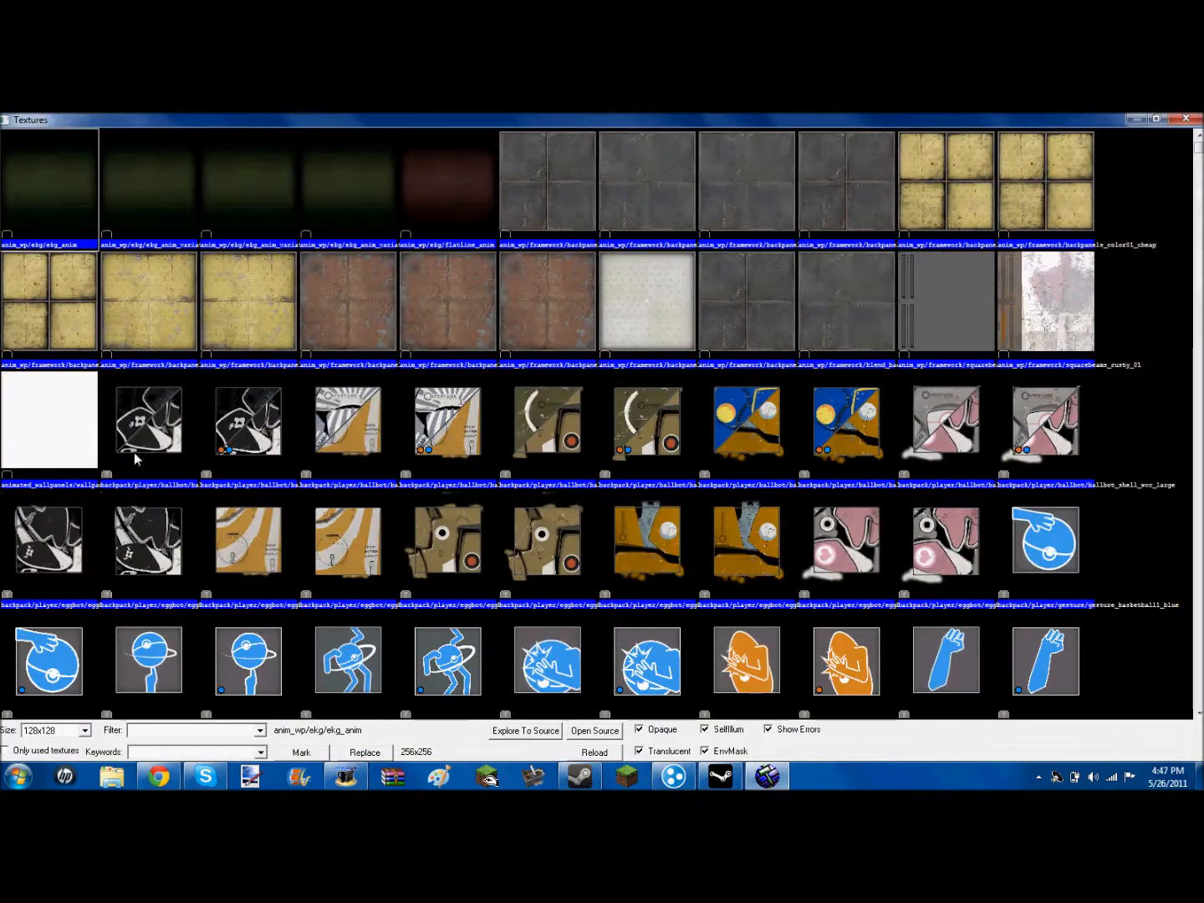
mouse_move(1198, 146)
mouse_down()
mouse_move(1198, 326)
mouse_move(1199, 144)
mouse_up()
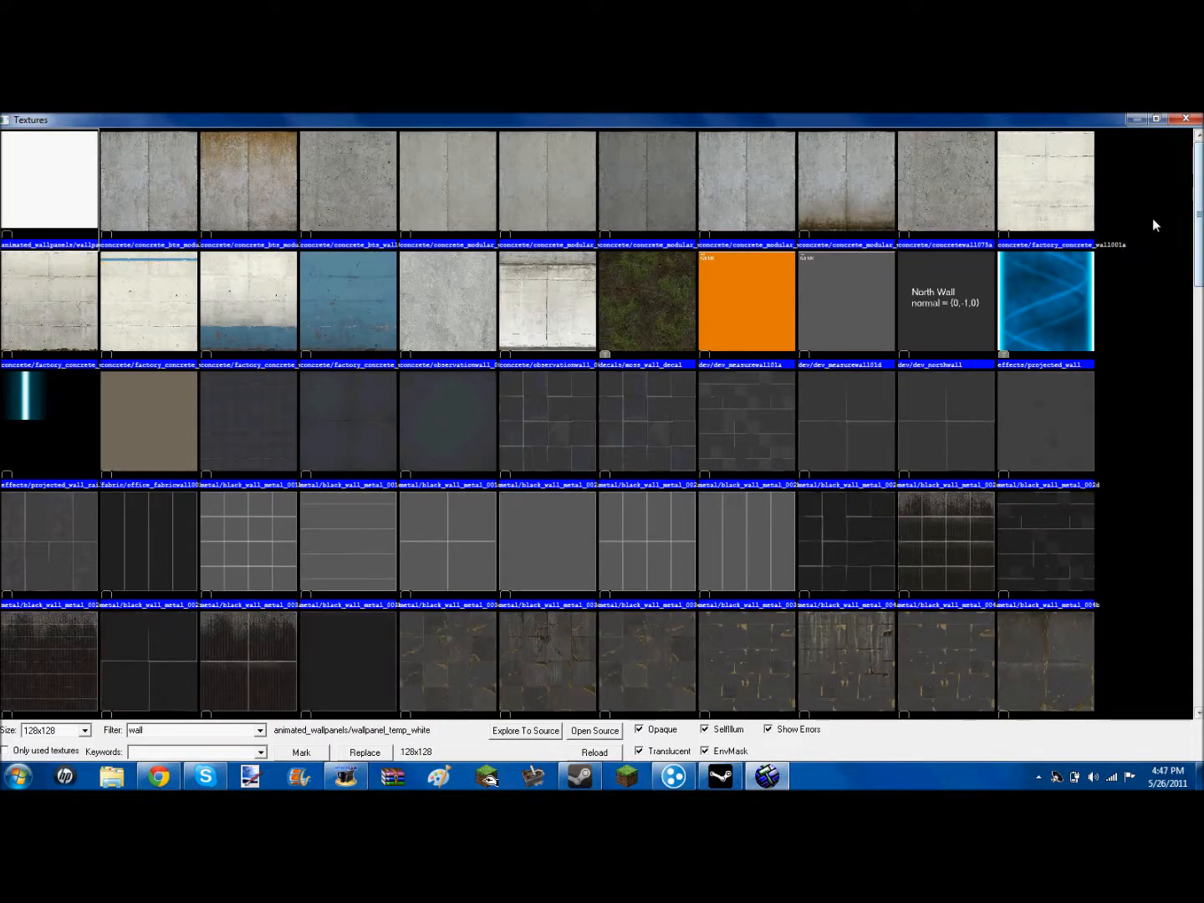
click(1041, 293)
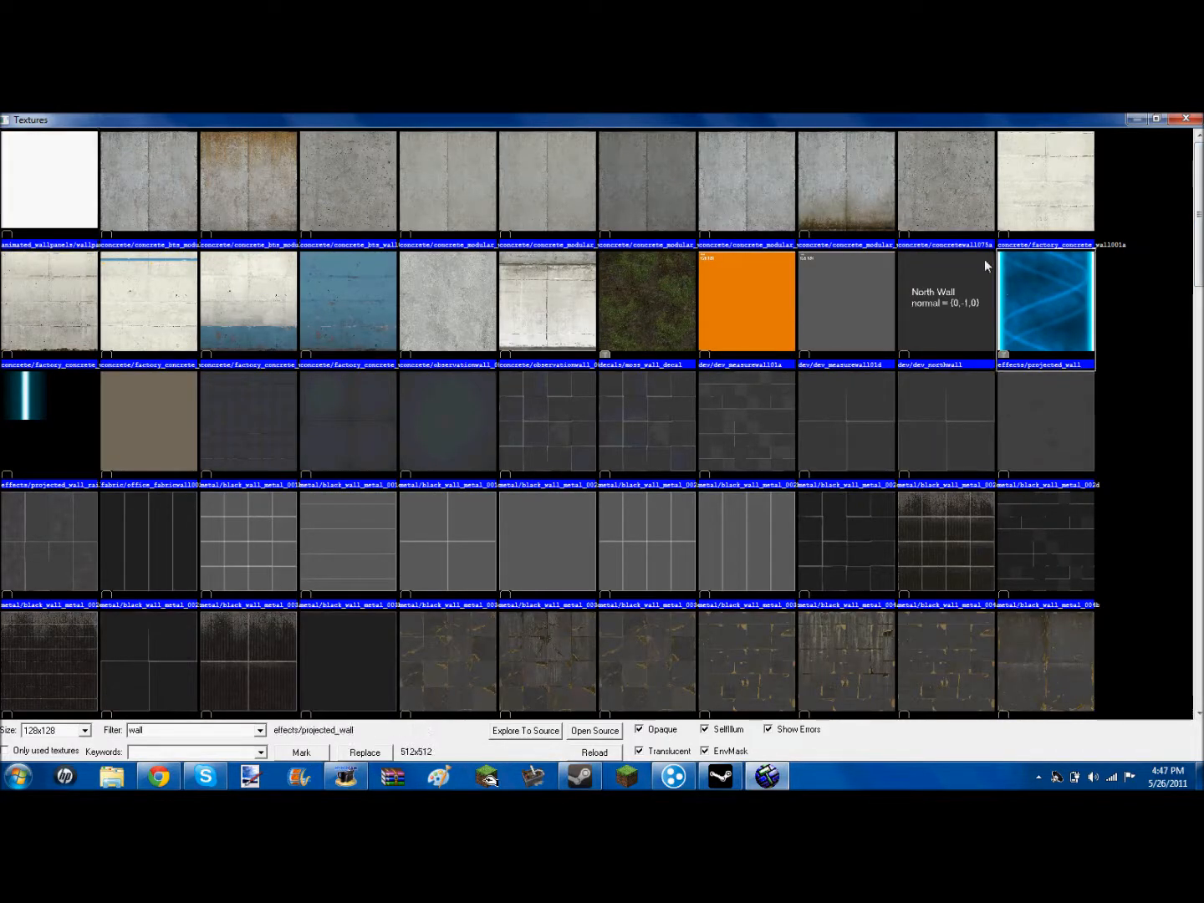
click(78, 174)
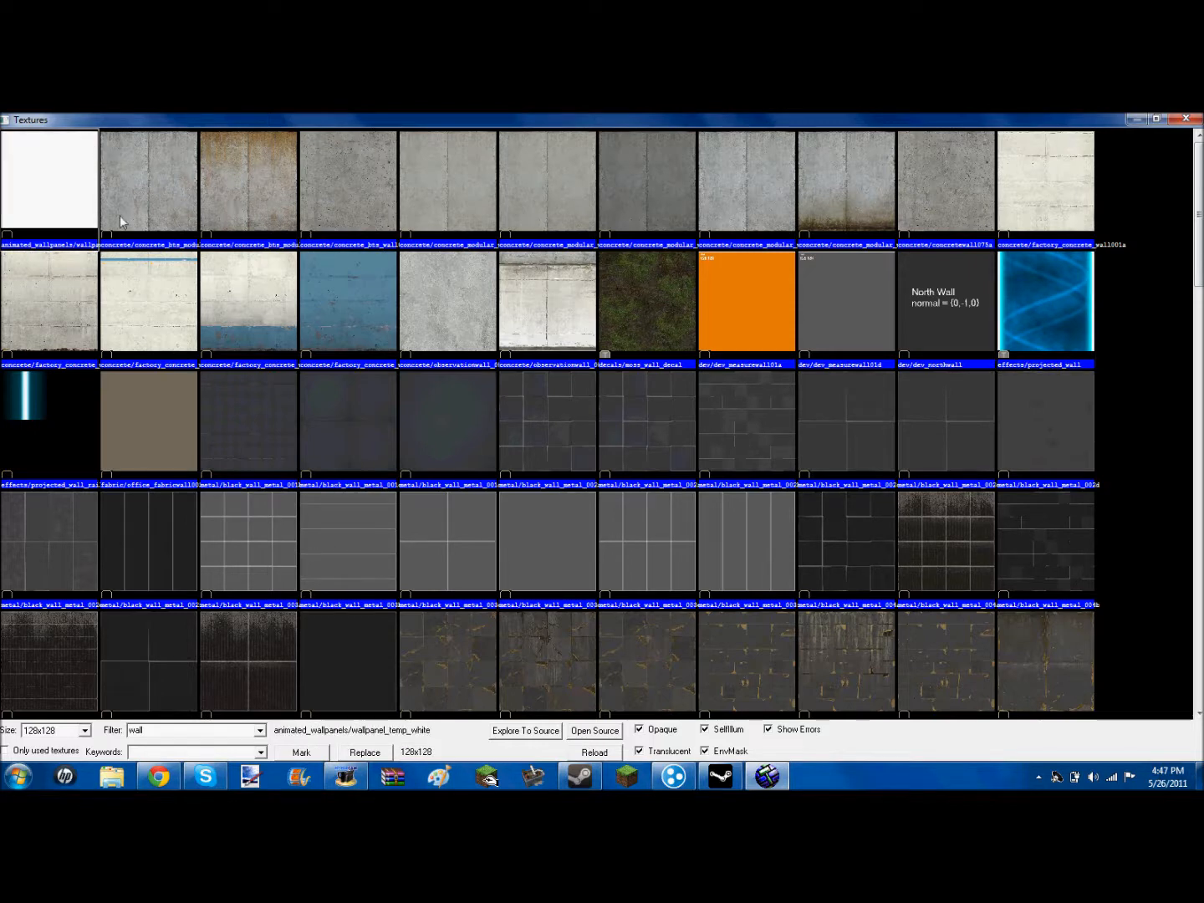
click(593, 391)
click(433, 421)
scroll(1171, 423, down, 10)
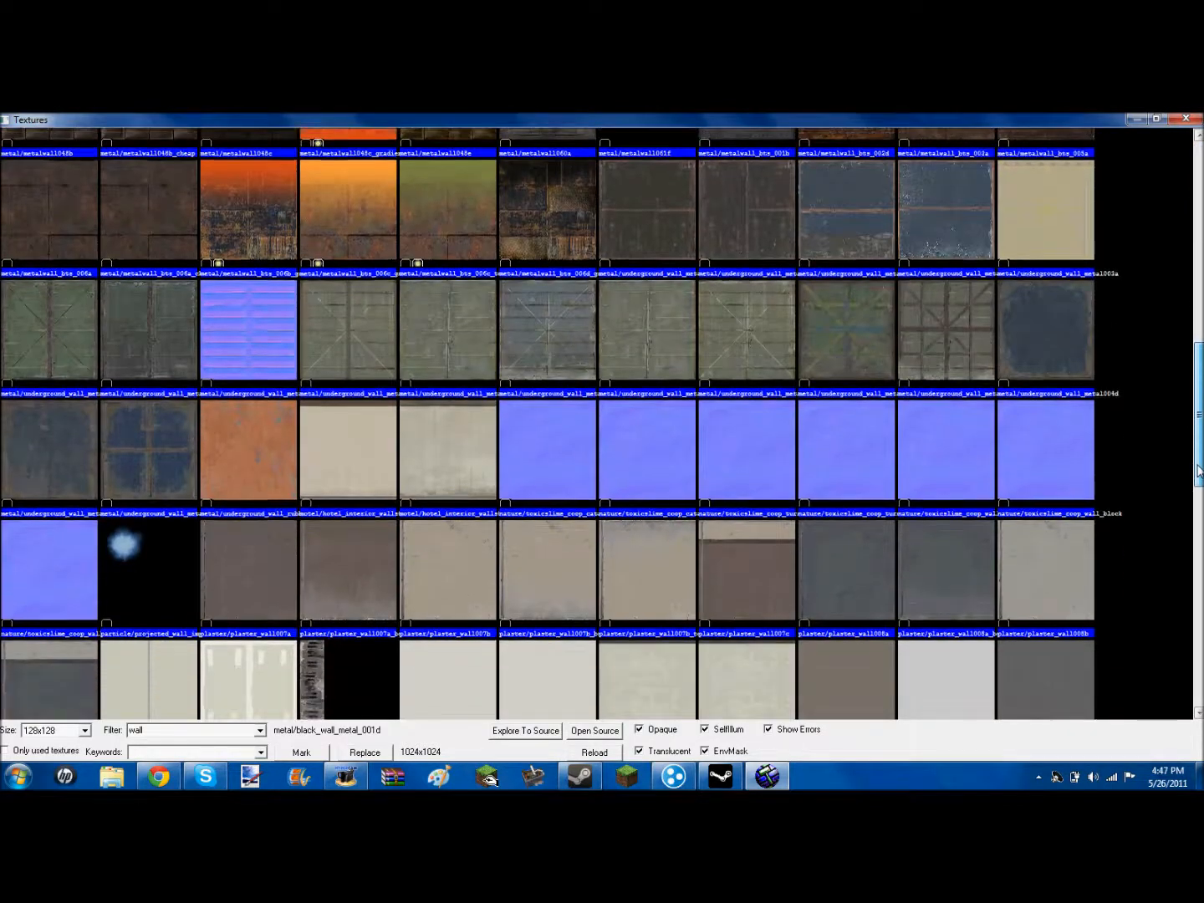
drag(1197, 471, 1174, 562)
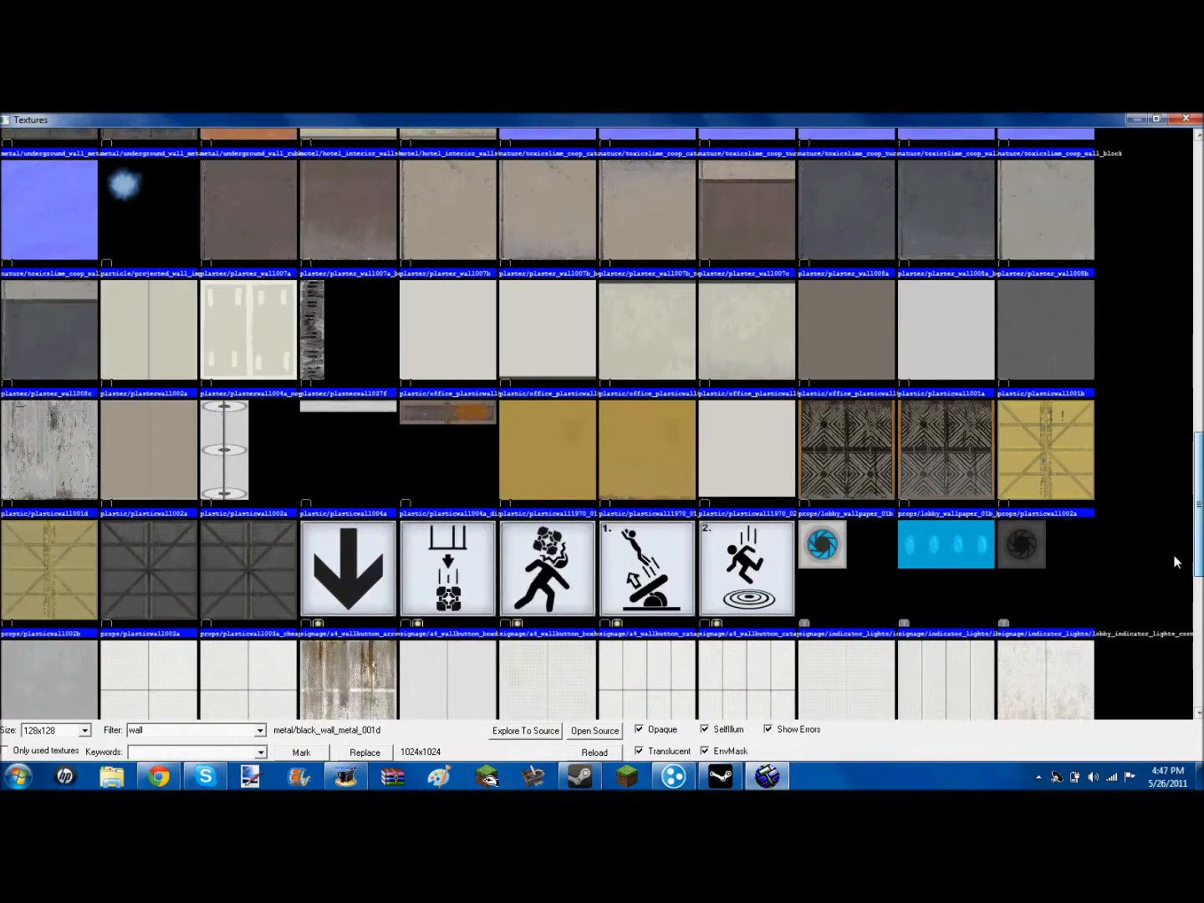
double_click(151, 337)
Apply the current plaster texture to all six selected room blocks.
key(w)
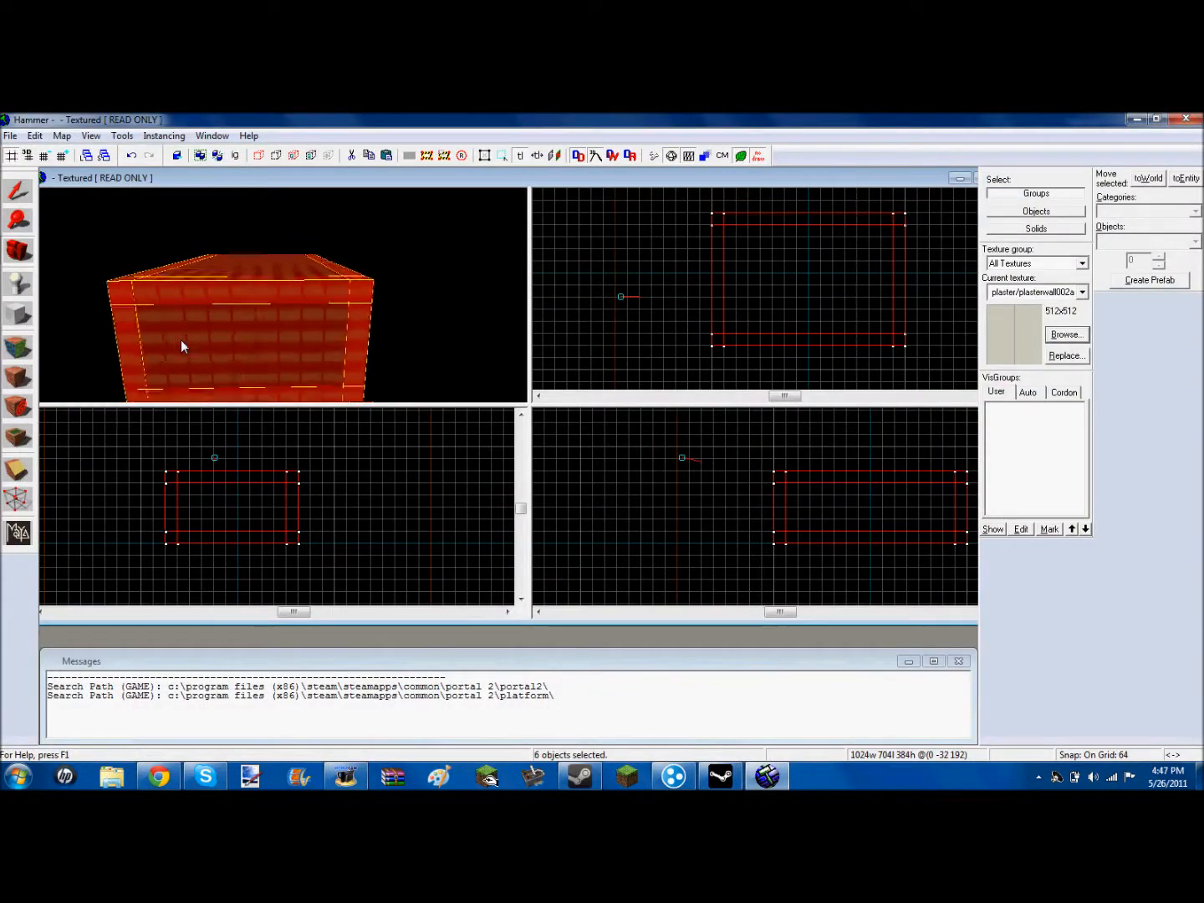
scroll(181, 340, down, 6)
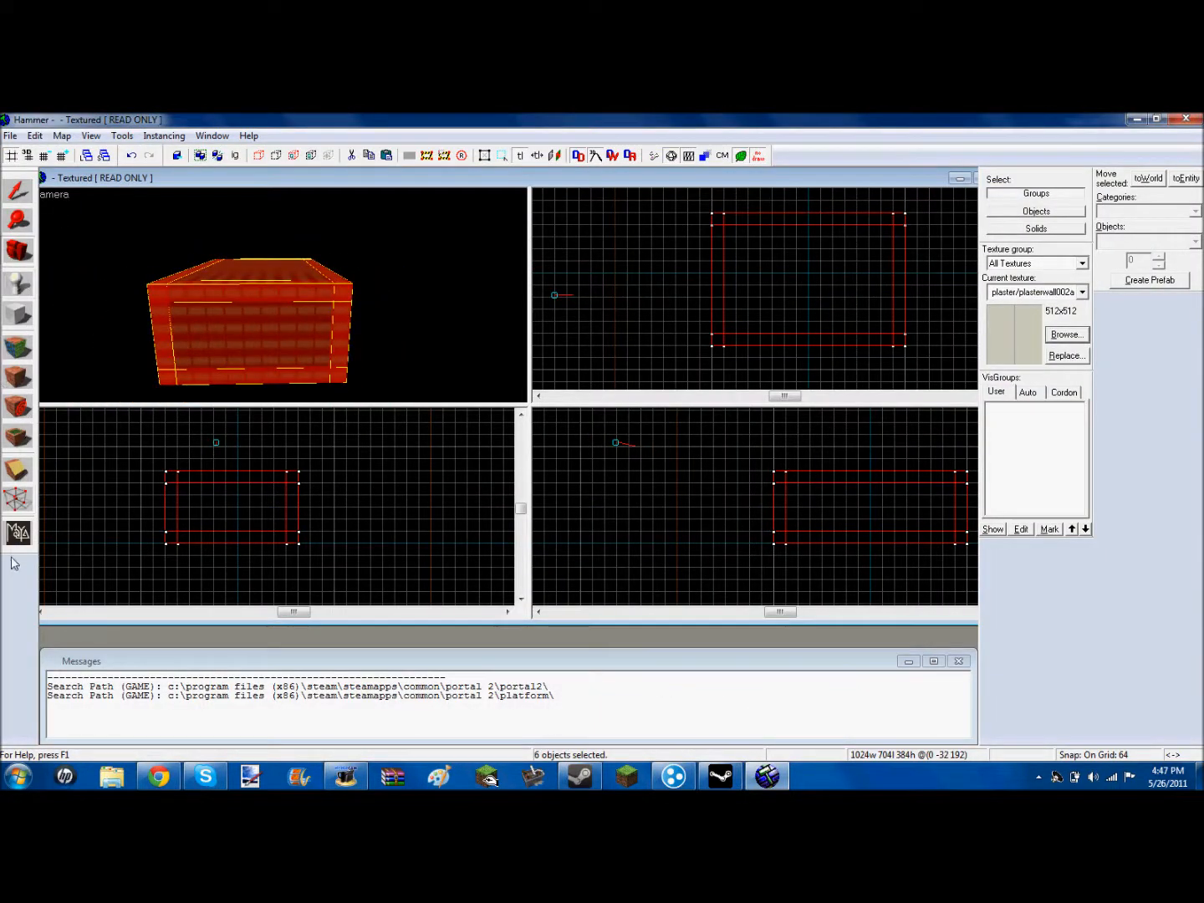
click(20, 378)
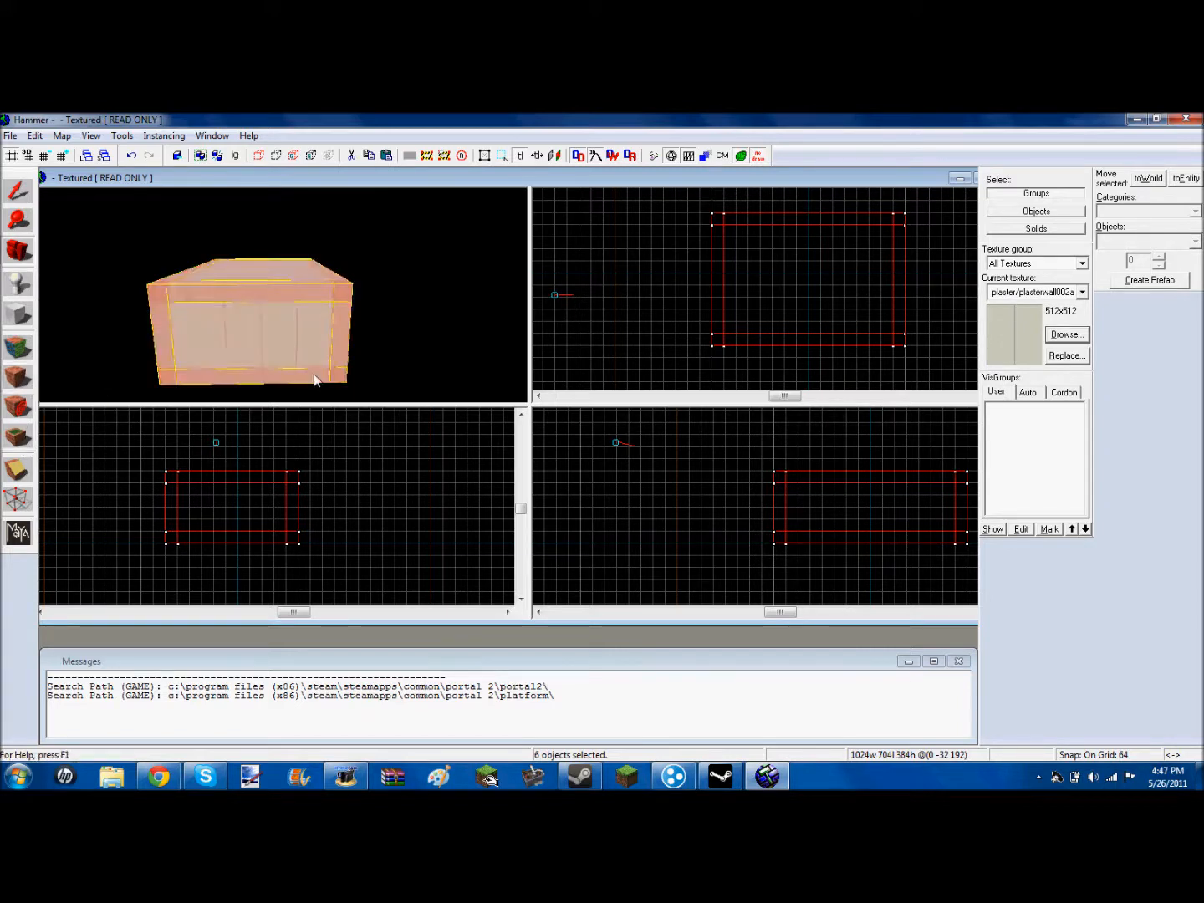
Move inside the room, select the floor block and examine the newly textured walls and floor.
scroll(315, 379, up, 10)
key(z)
key(z)
click(18, 192)
click(220, 310)
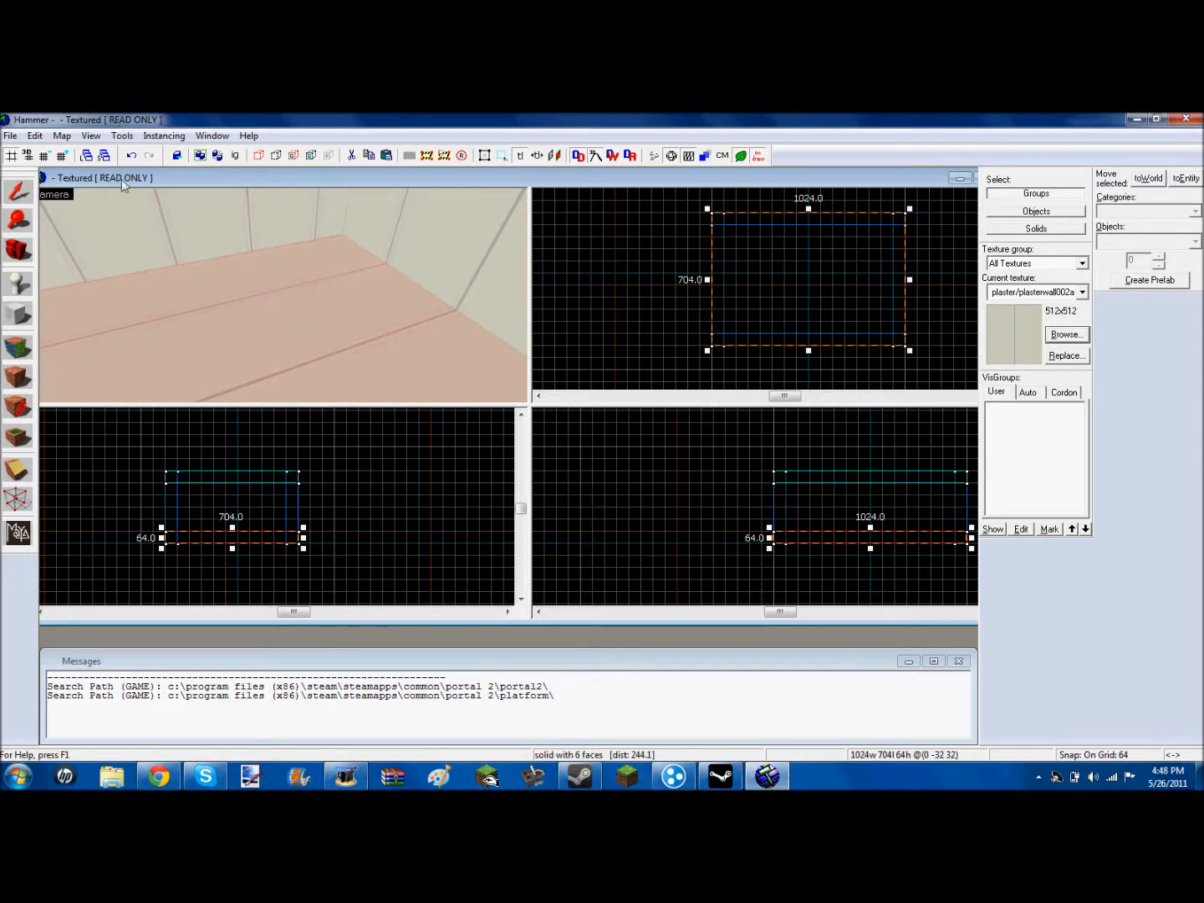
key(z)
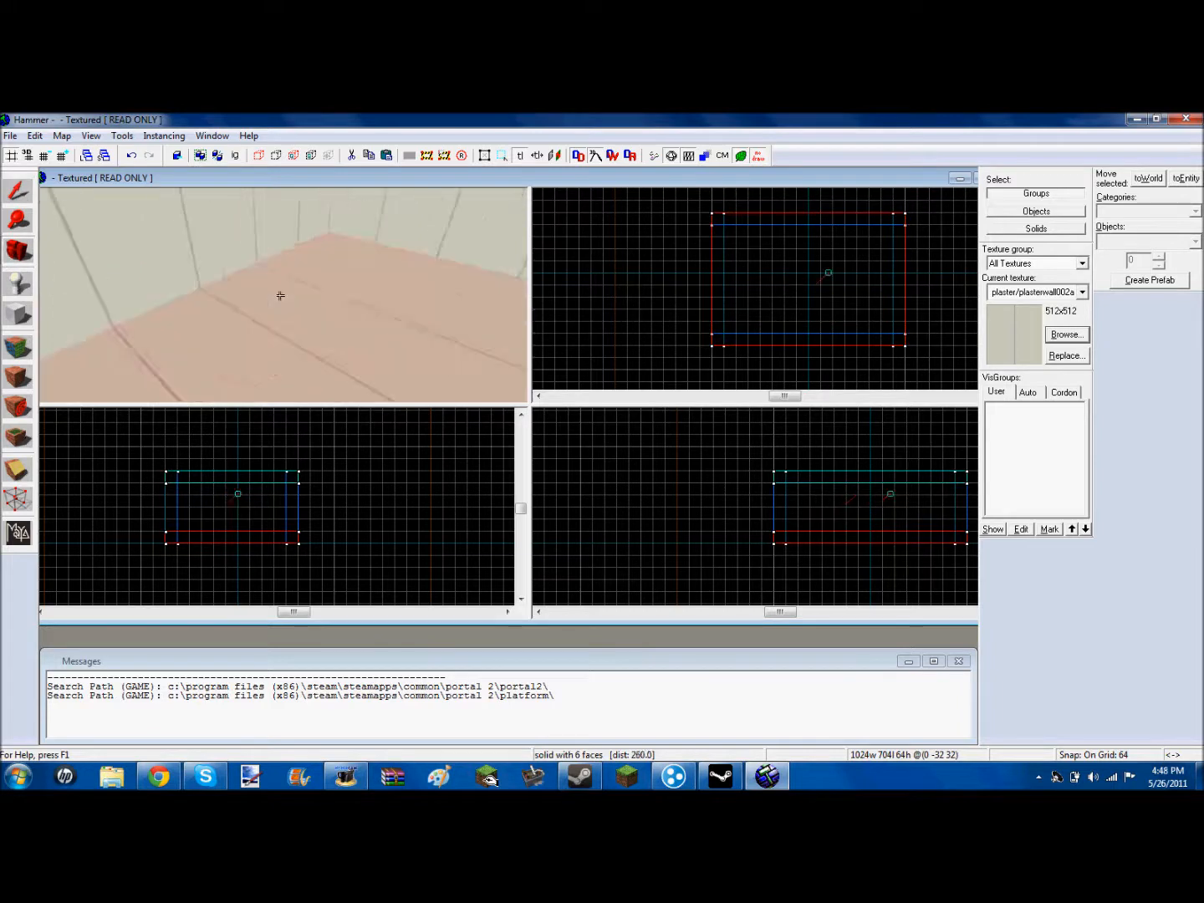
key(w)
key(z)
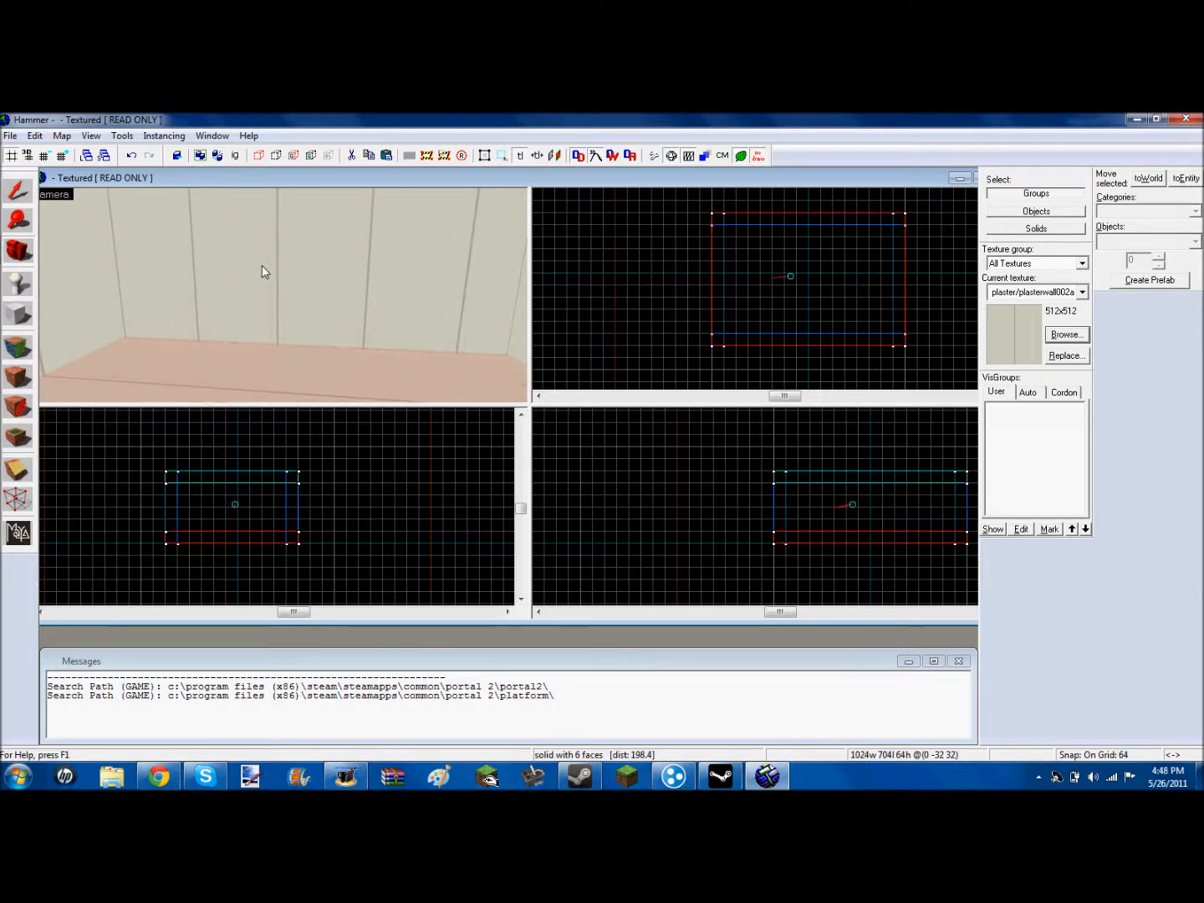
Save the map as TEST2 in the Portal 2 sdk_content maps folder.
click(11, 135)
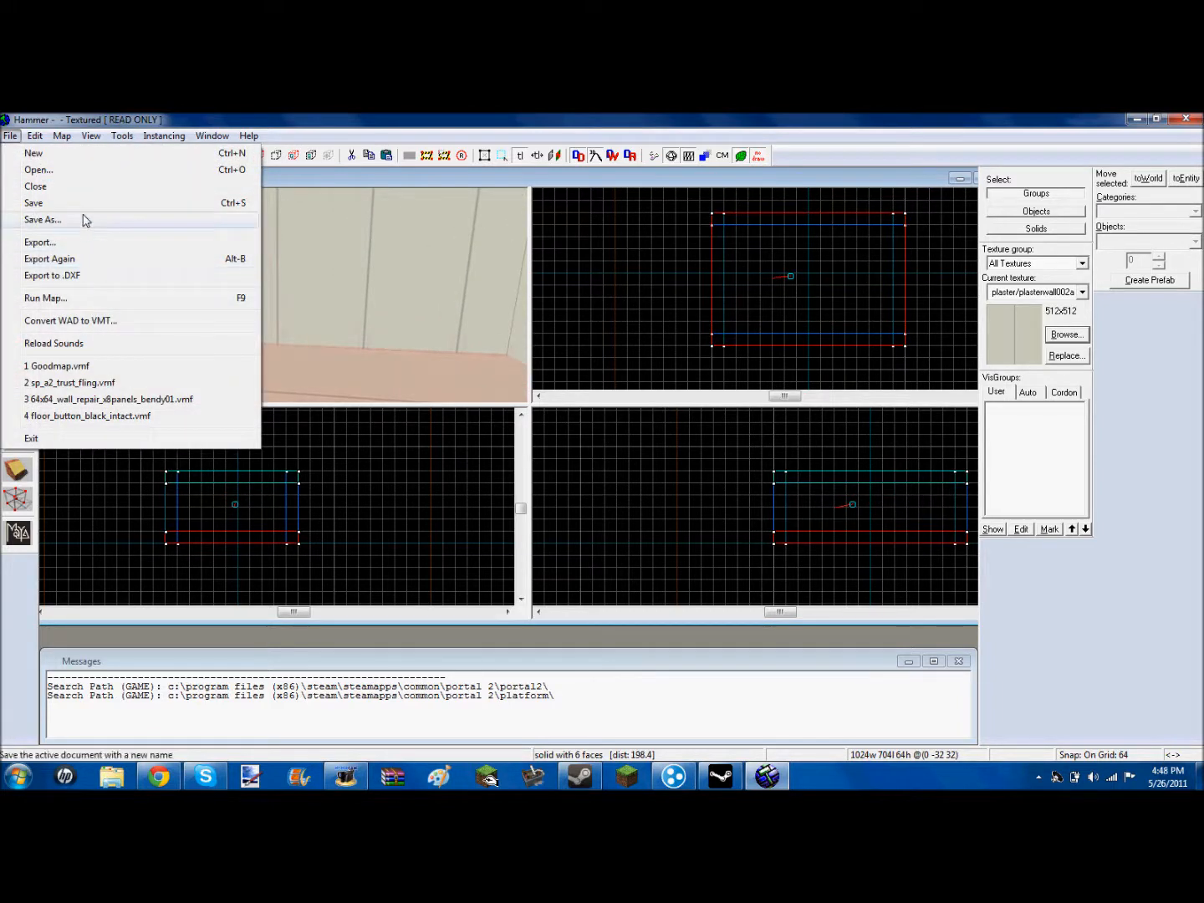
click(85, 204)
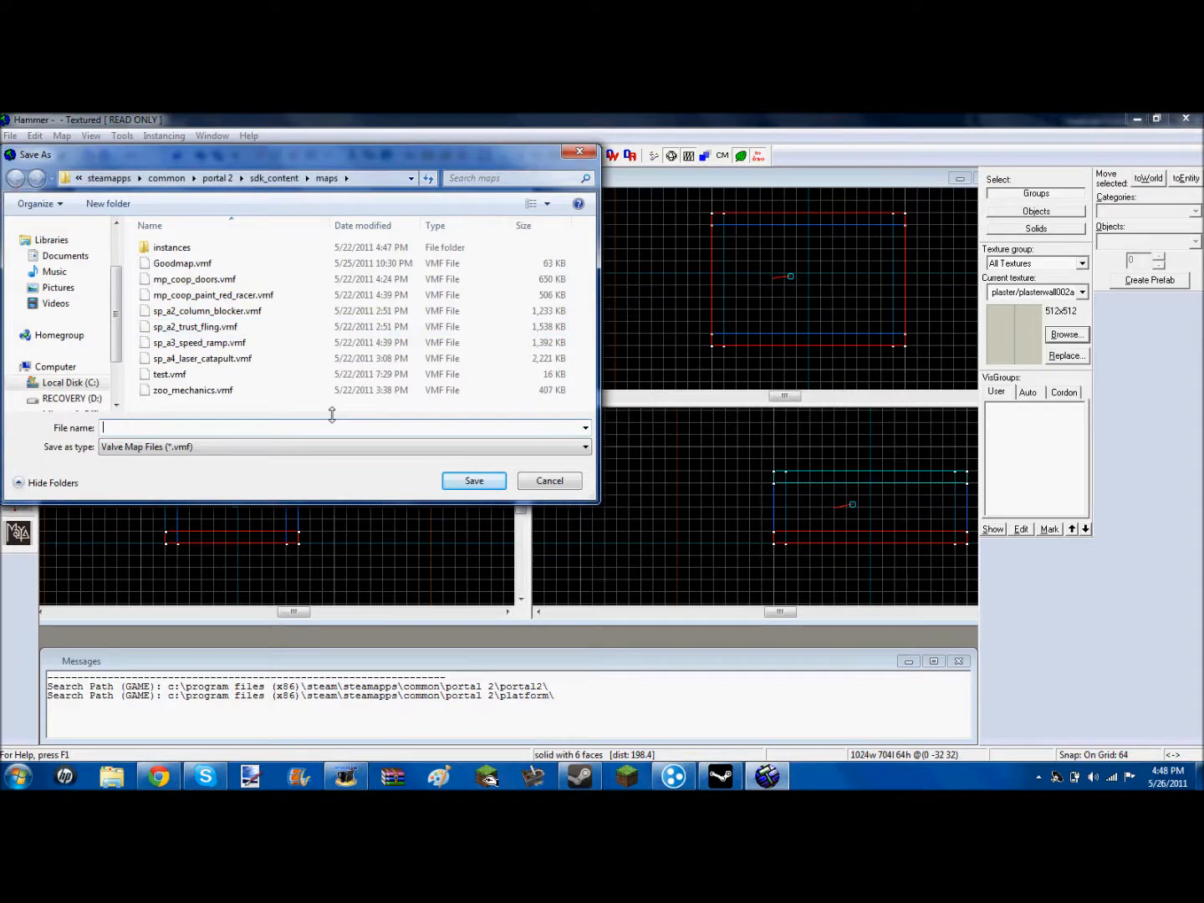
text(TEST2)
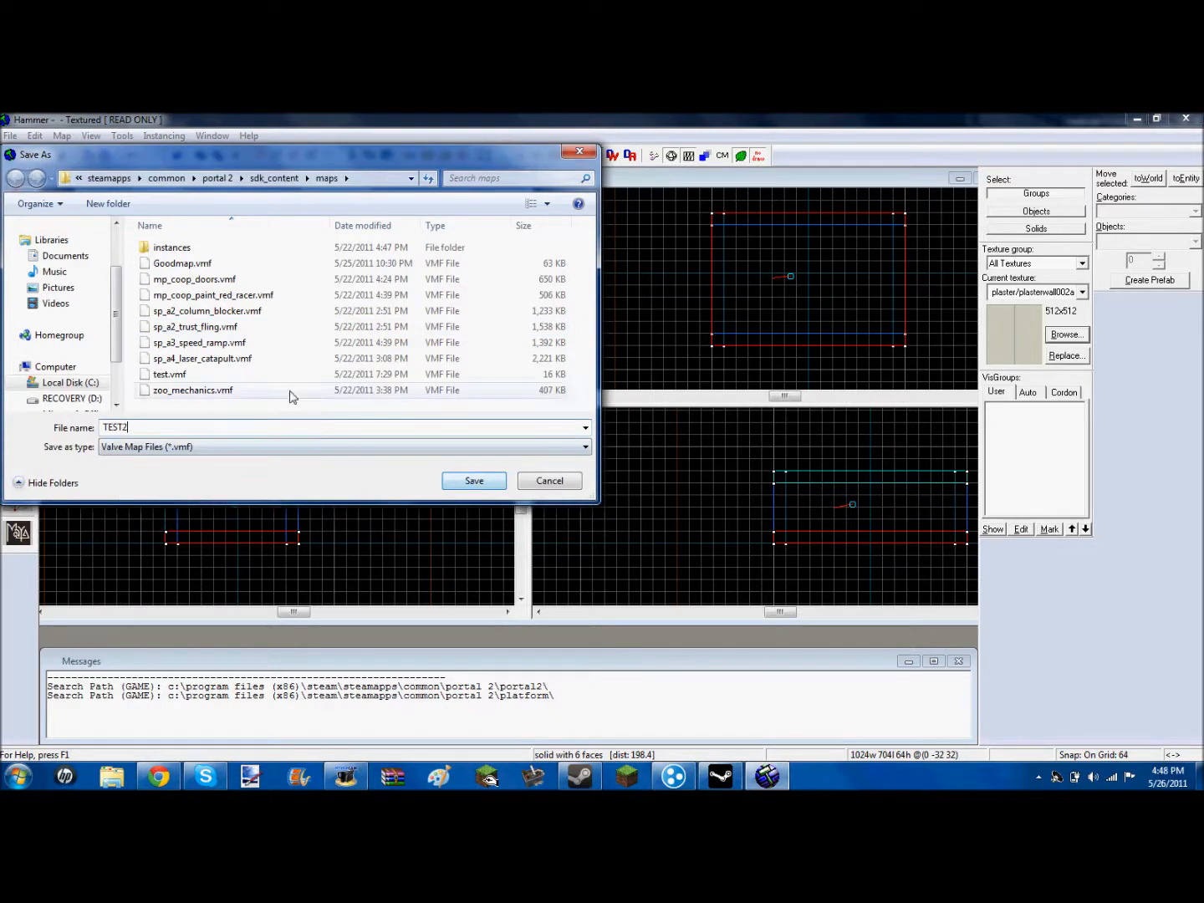
click(473, 481)
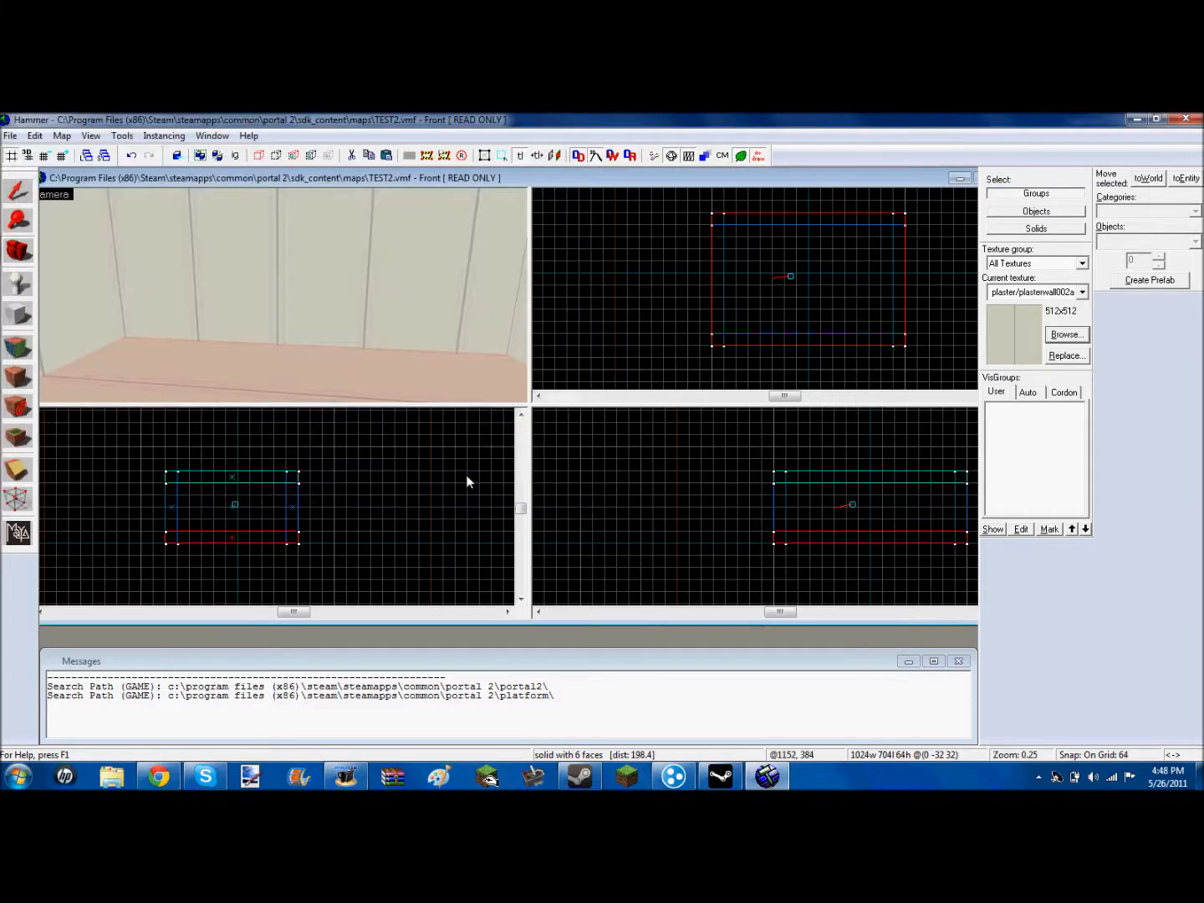
Compile and run the map with BSP, VIS and RAD all set to Normal.
scroll(188, 325, down, 2)
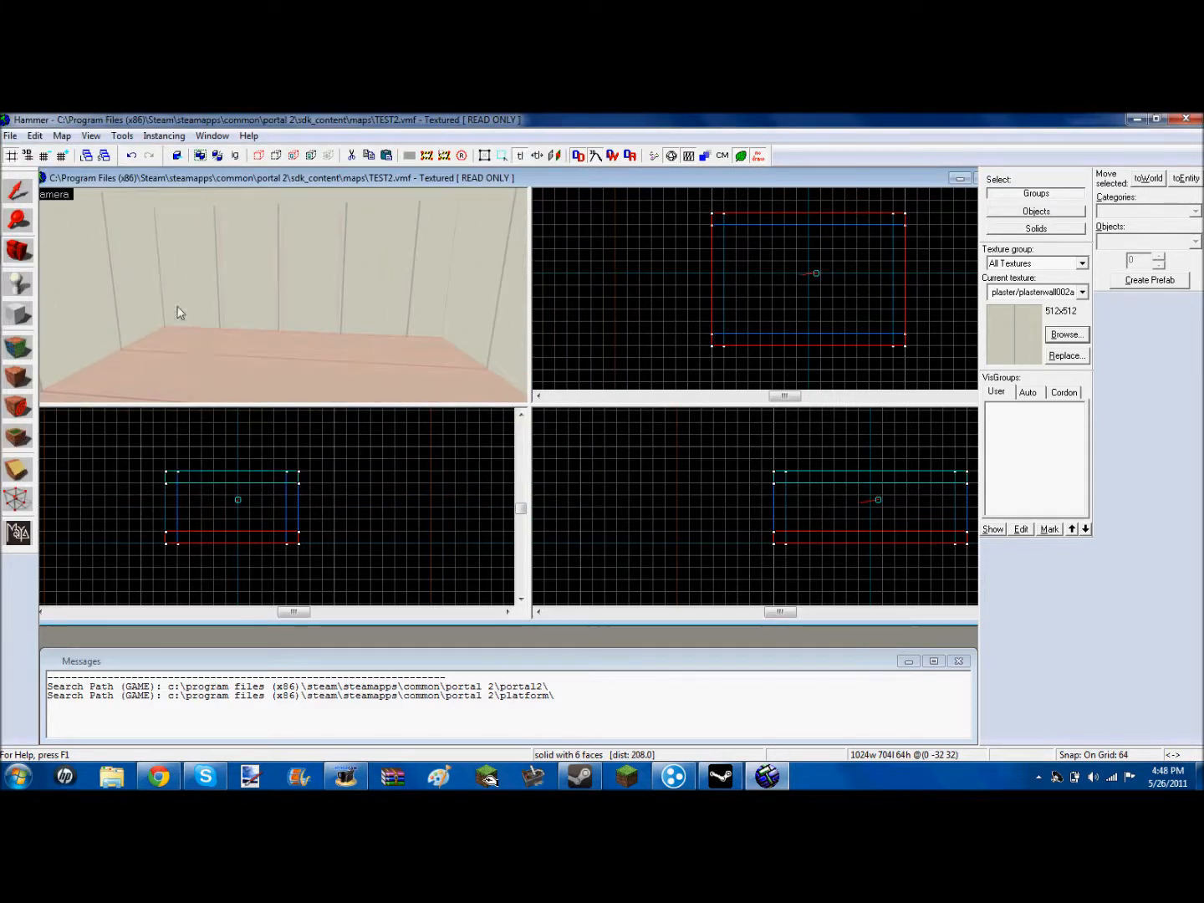
click(41, 178)
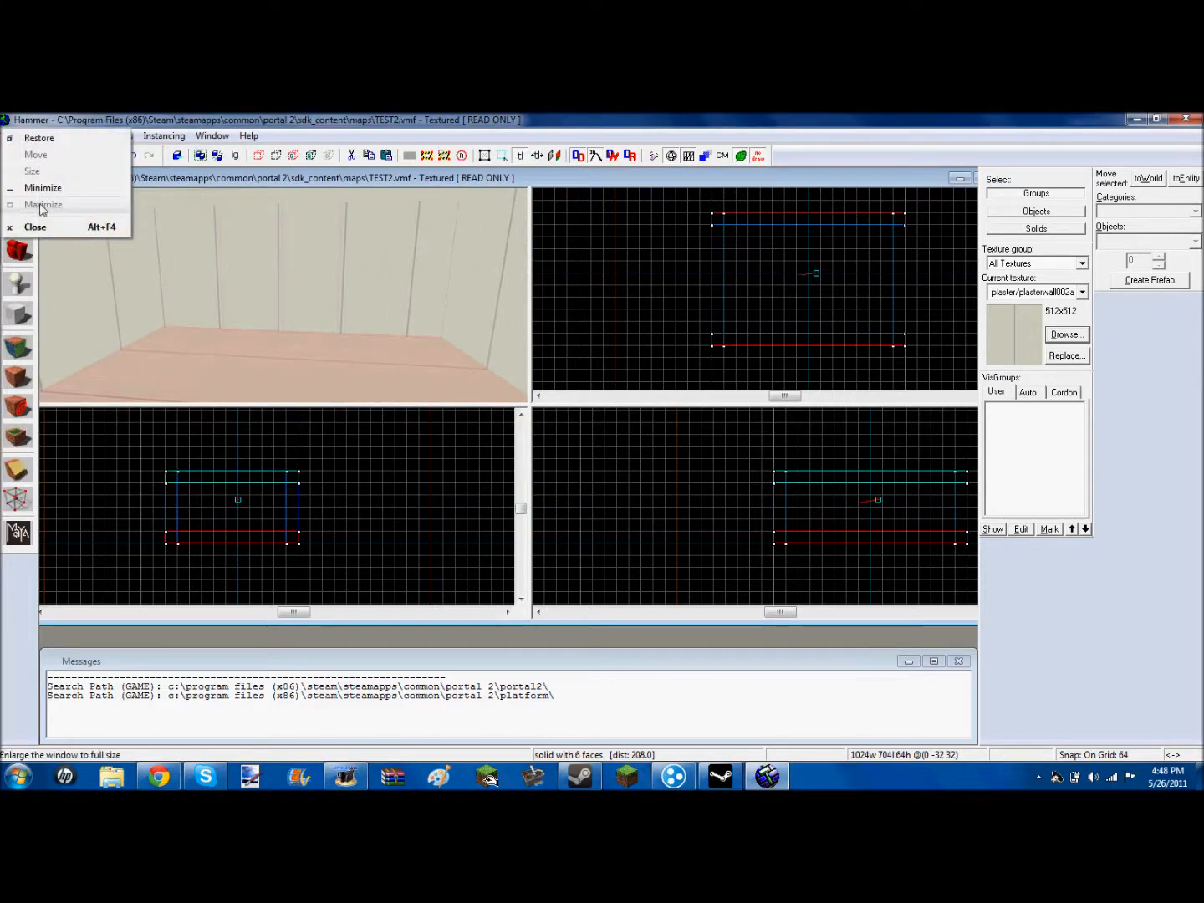
key(Escape)
click(10, 137)
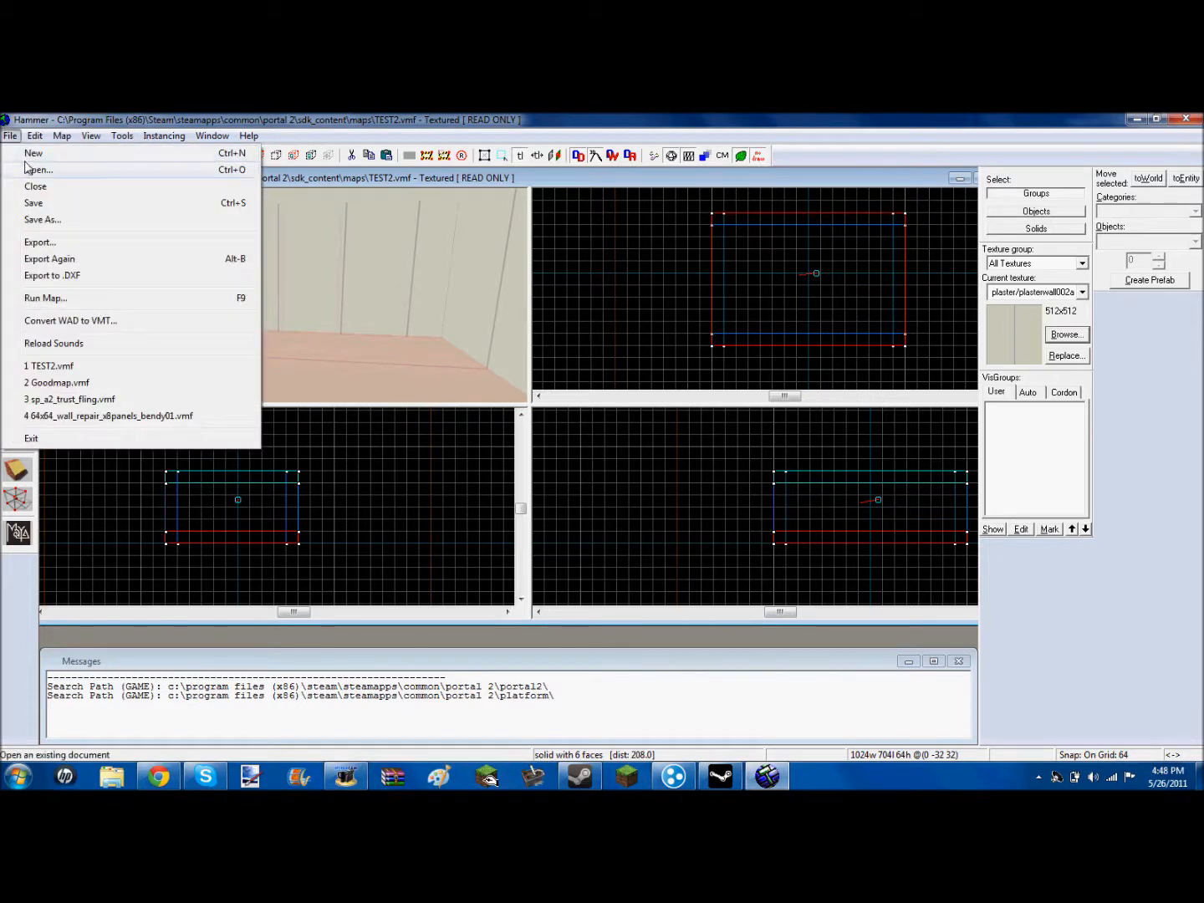
click(47, 297)
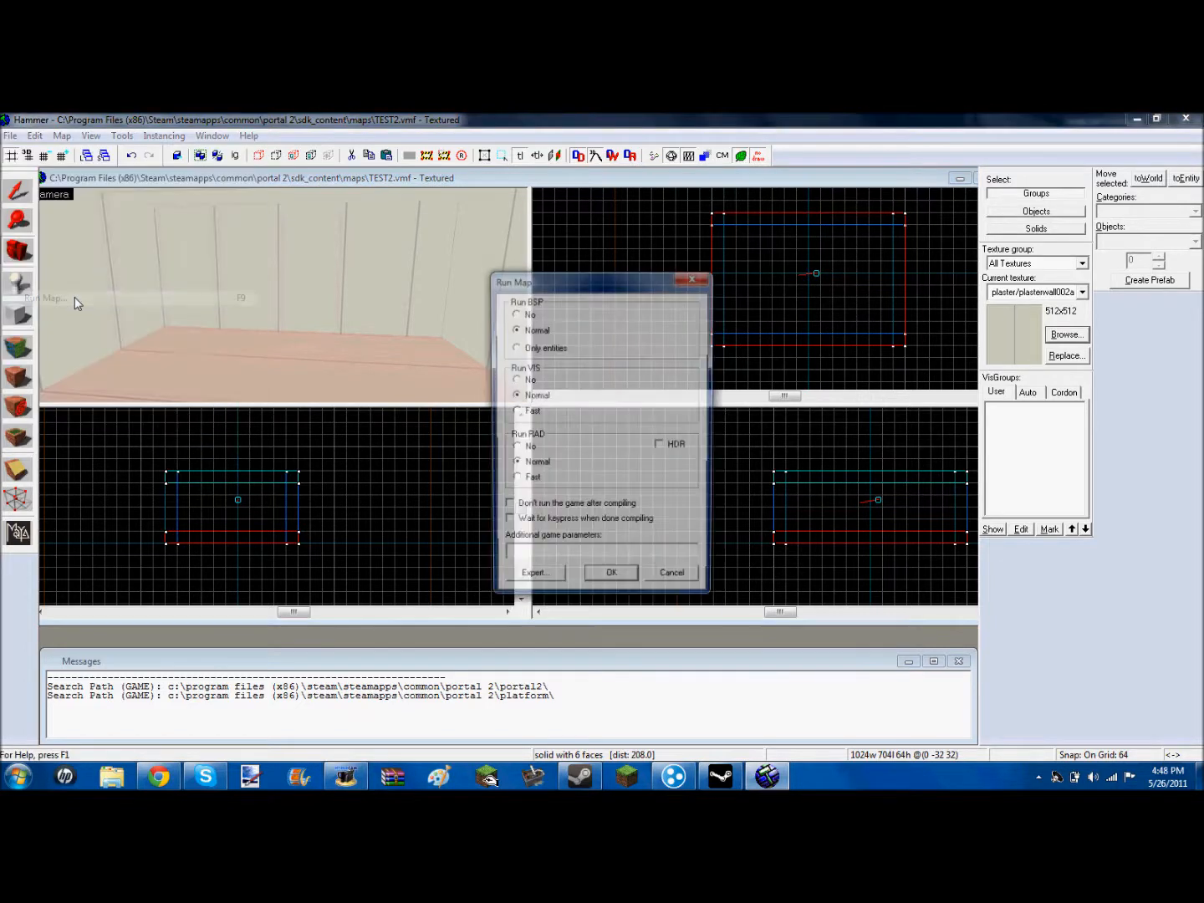
click(612, 580)
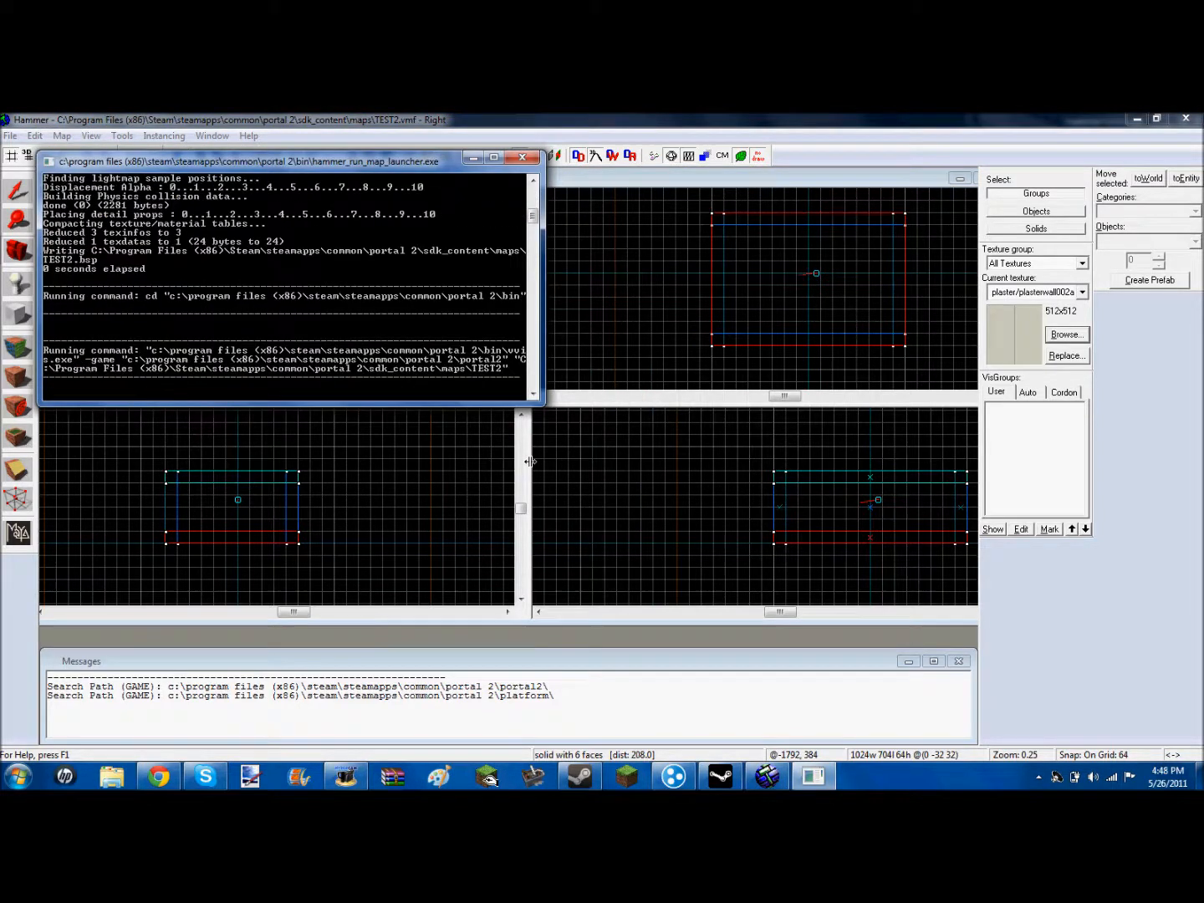
Place an info_player_start entity on the floor near the middle of the room.
key(z)
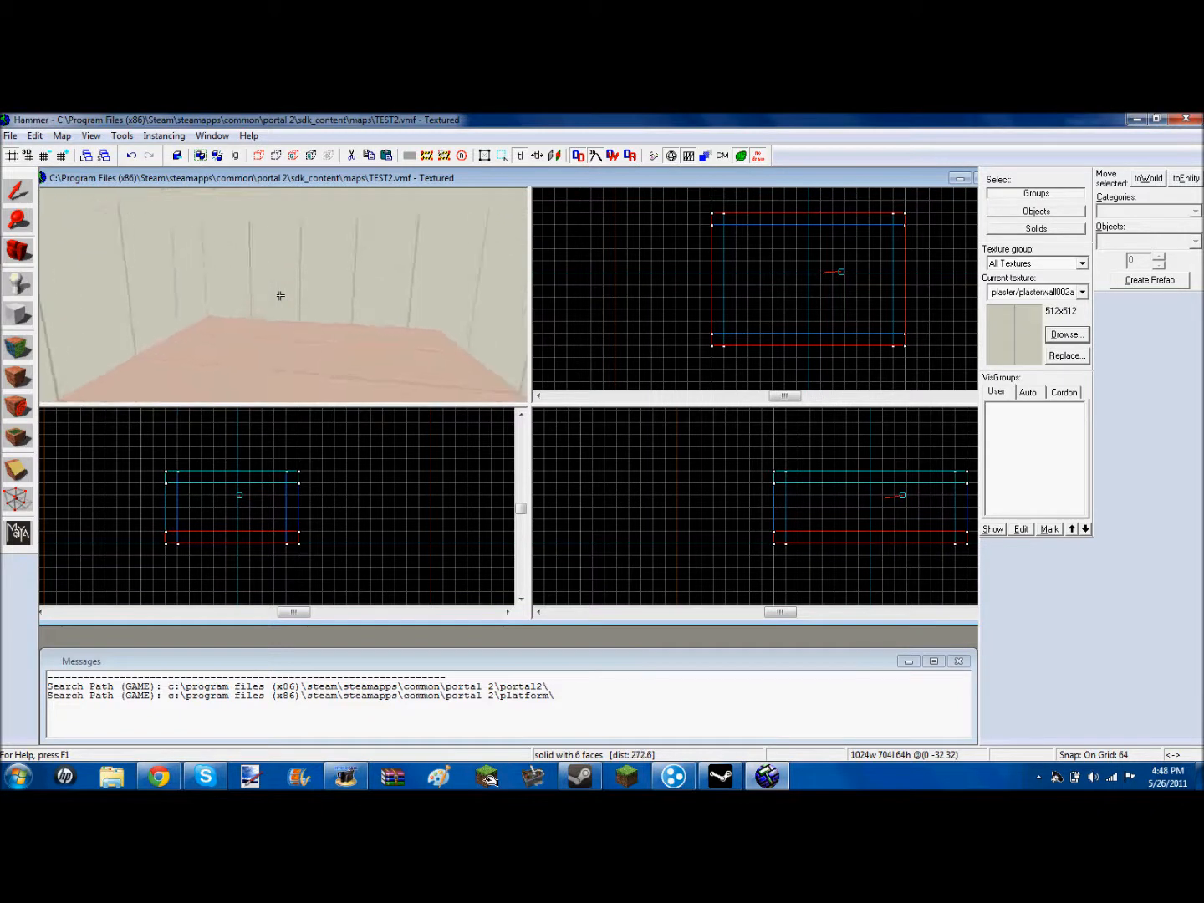
key(w)
key(s)
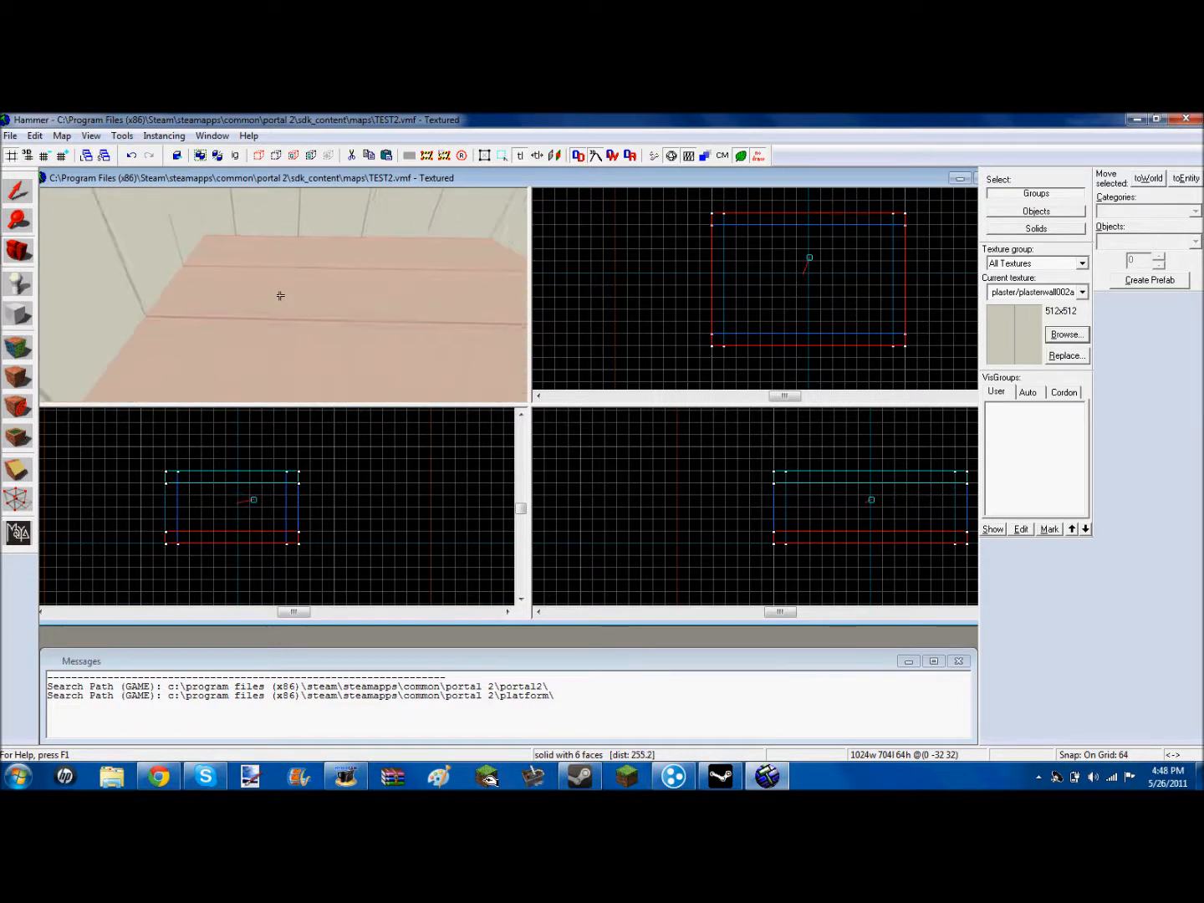
key(s)
key(w)
key(d)
key(z)
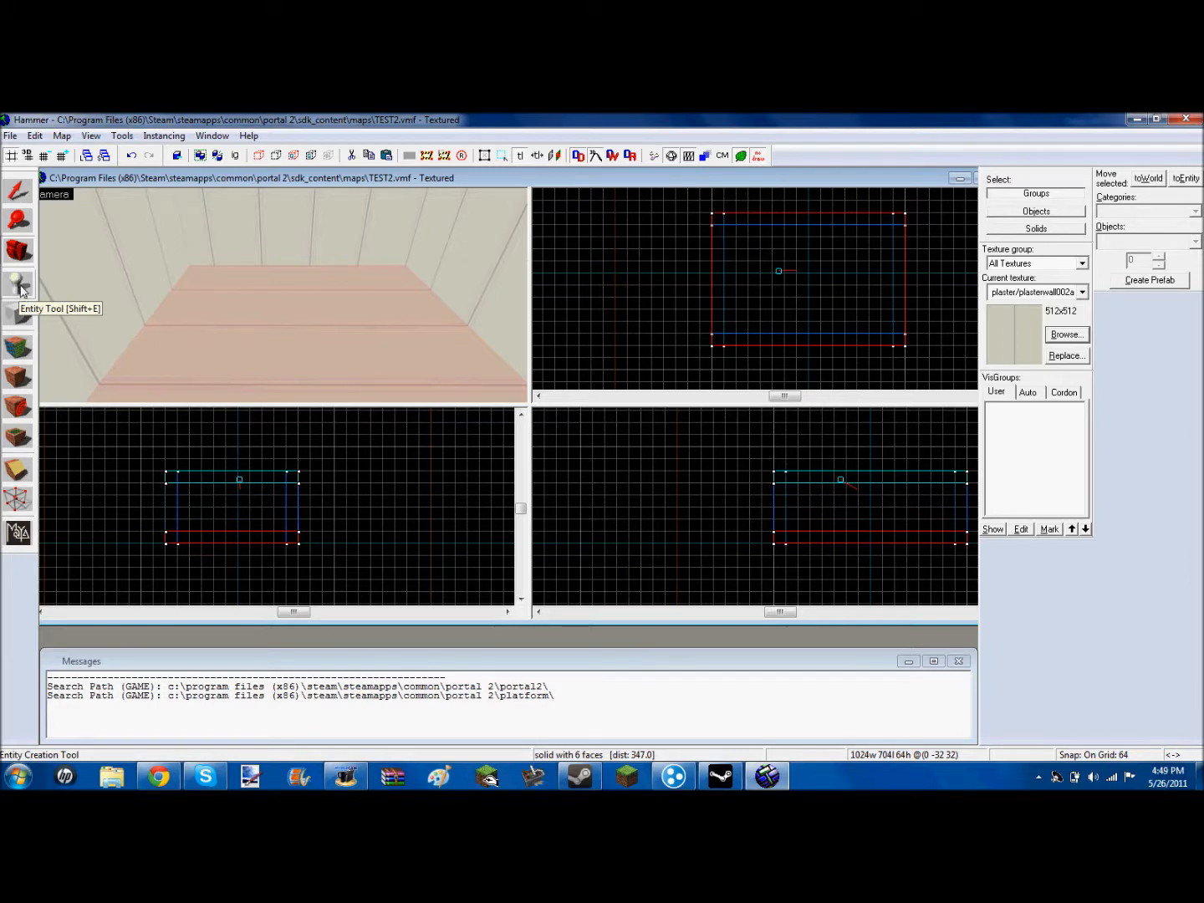
click(19, 284)
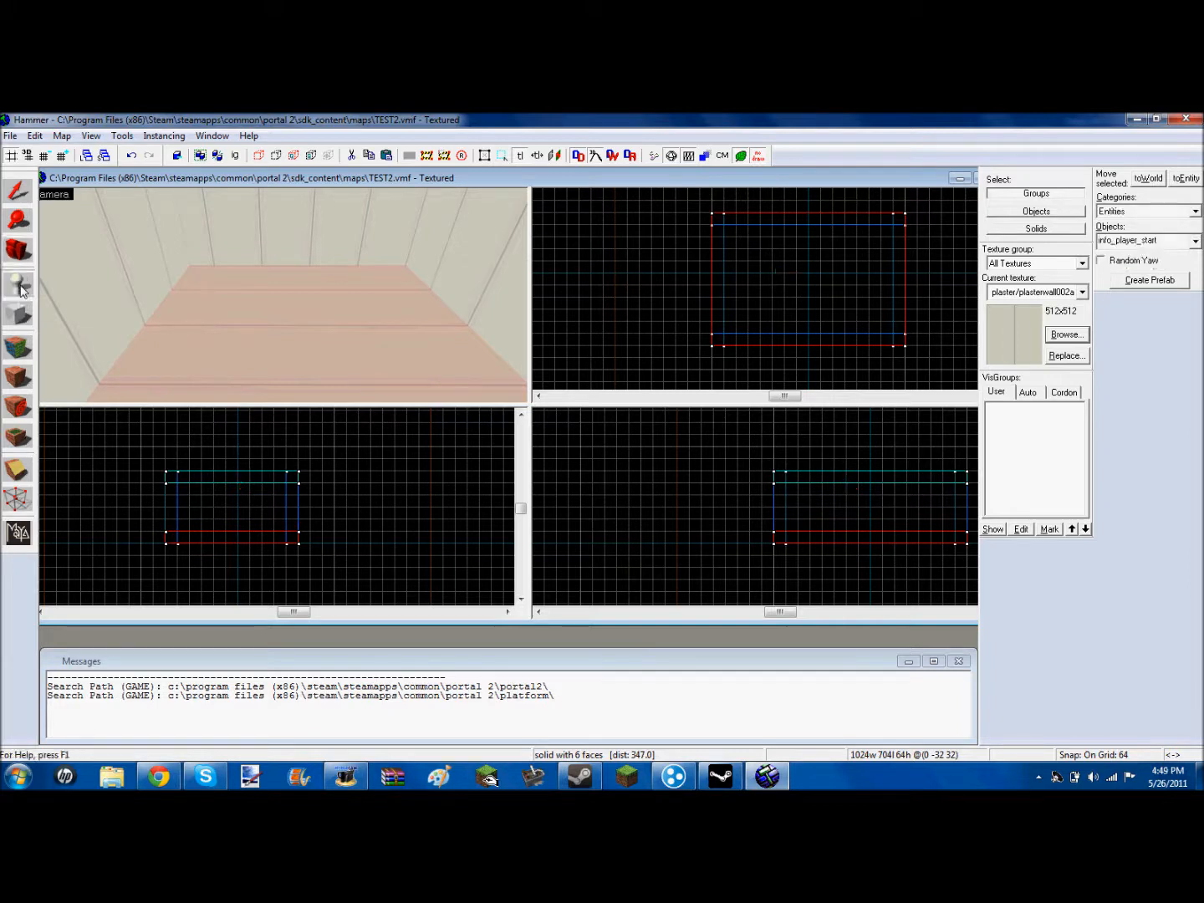
click(305, 334)
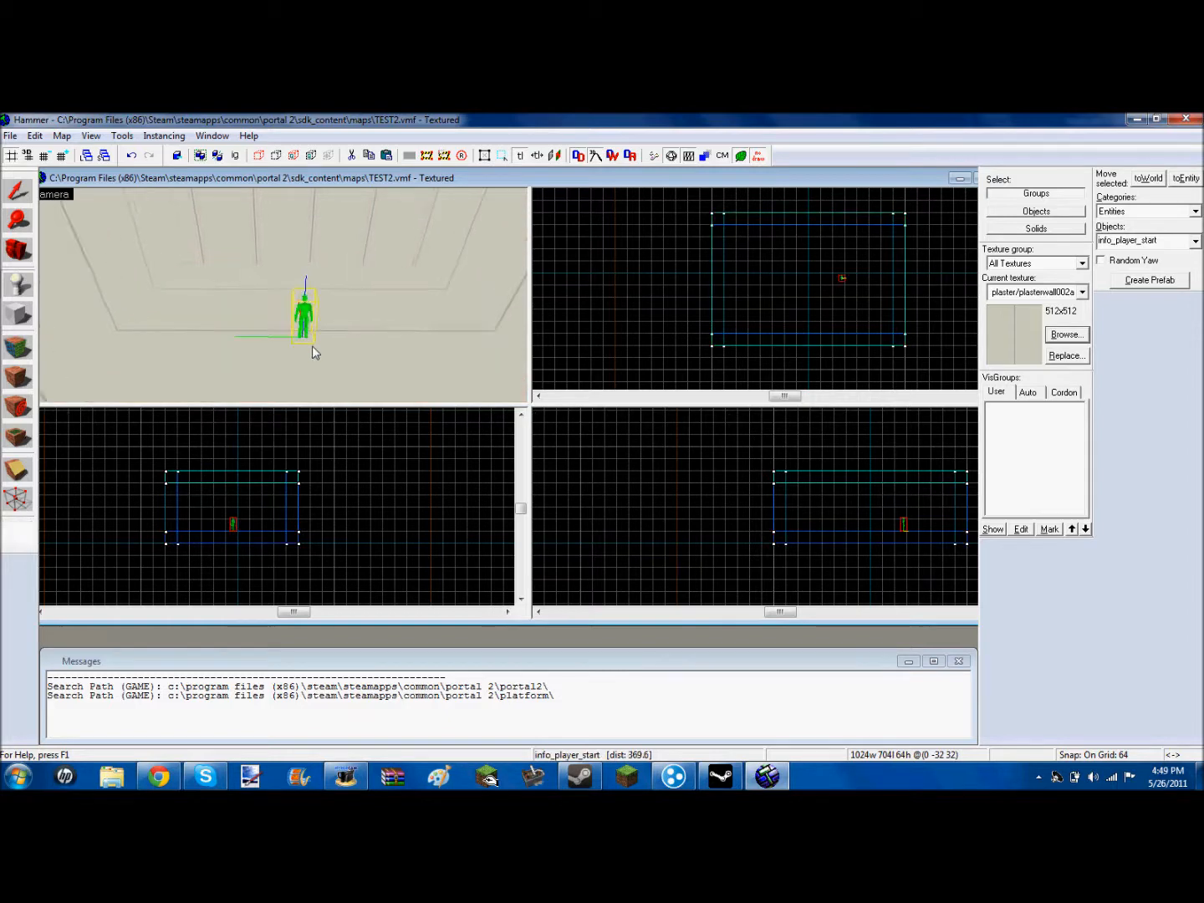
Inspect the player start up close and set its Pitch Yaw Roll orientation to 0 150 0.
scroll(312, 346, up, 3)
scroll(314, 351, down, 6)
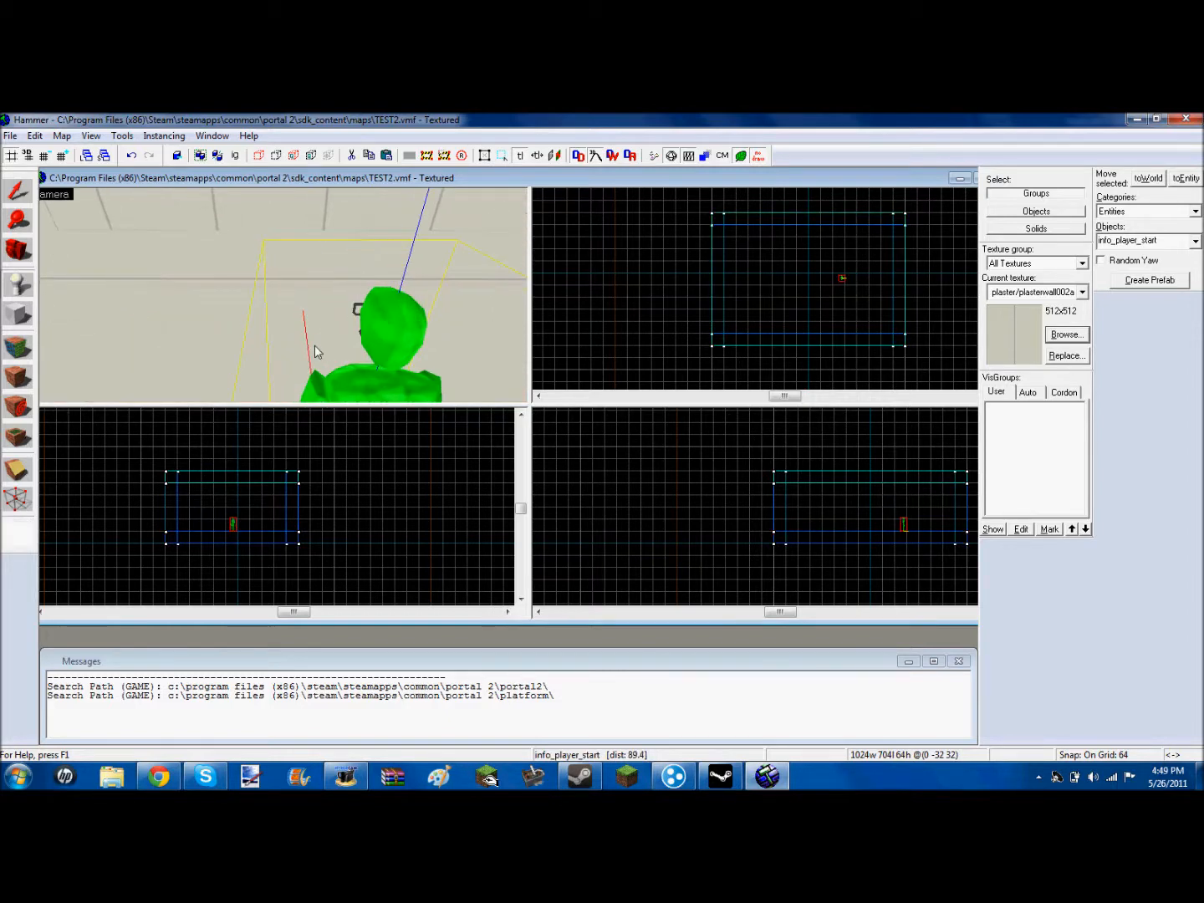
scroll(235, 297, up, 8)
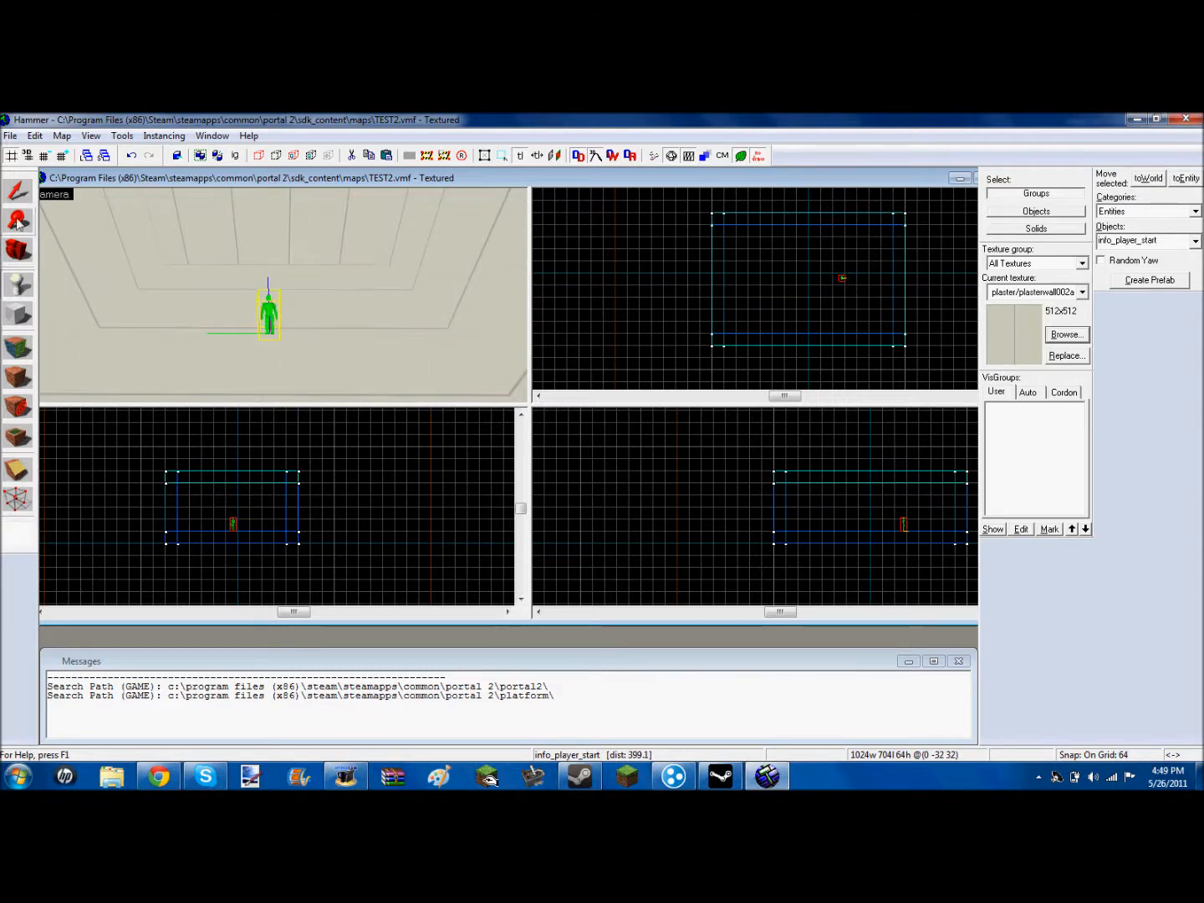
click(15, 191)
double_click(269, 313)
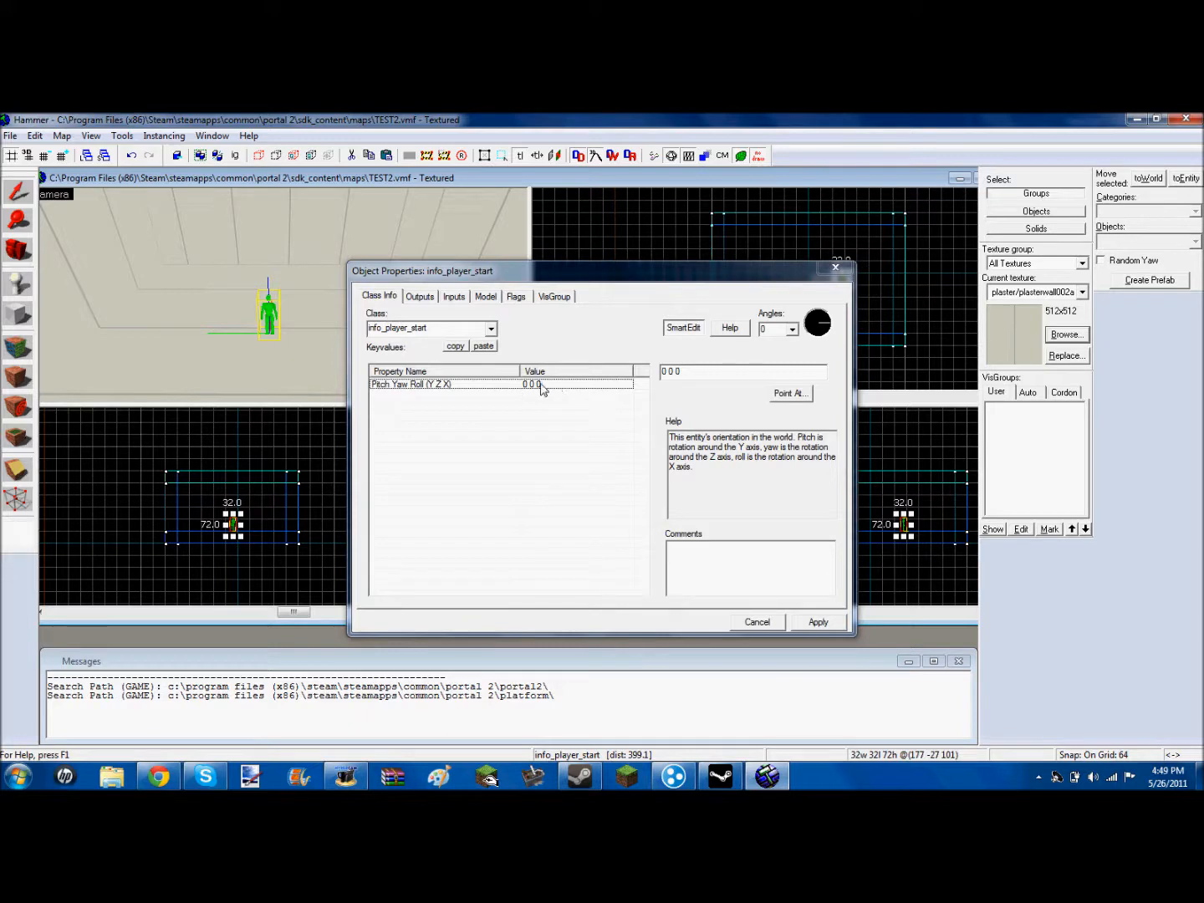
click(673, 372)
key(BackSpace)
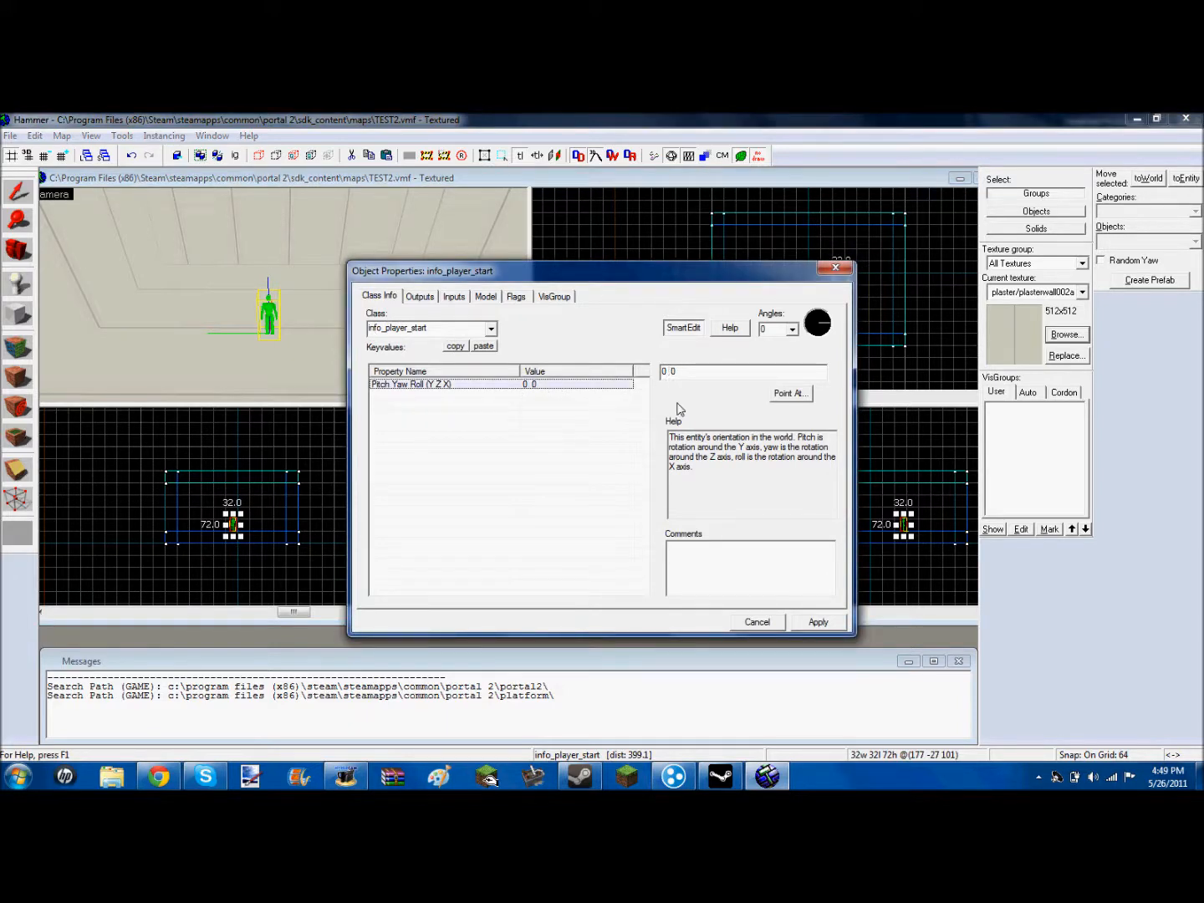
click(816, 623)
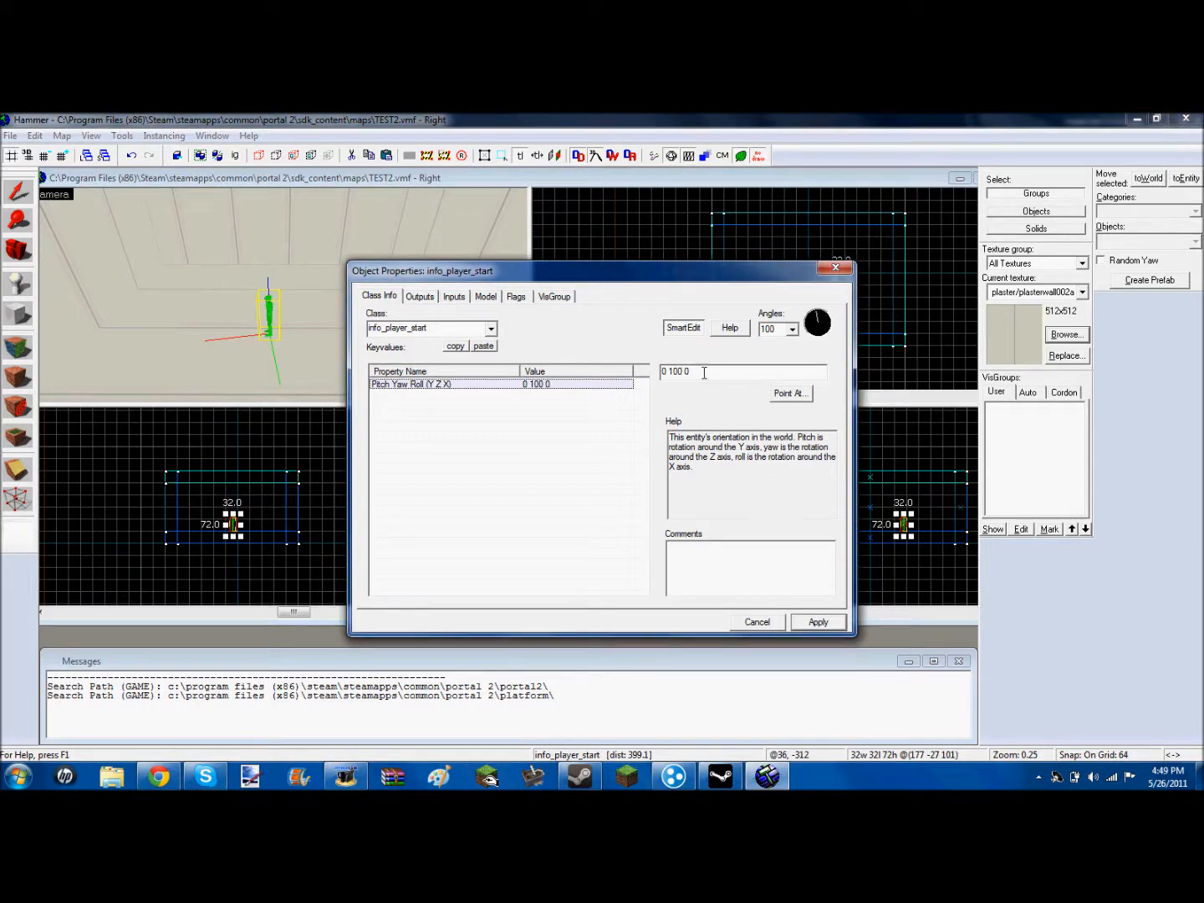
text(5)
click(807, 625)
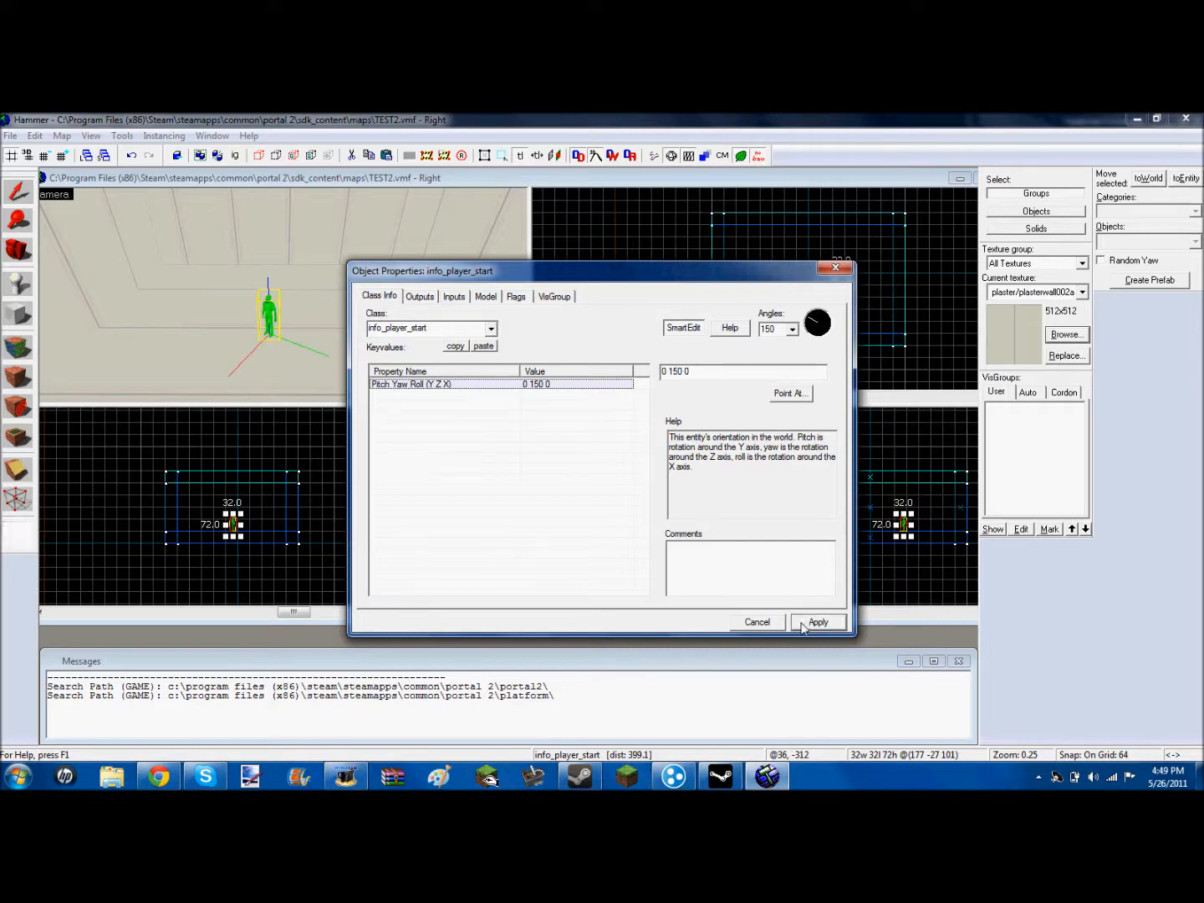
click(779, 622)
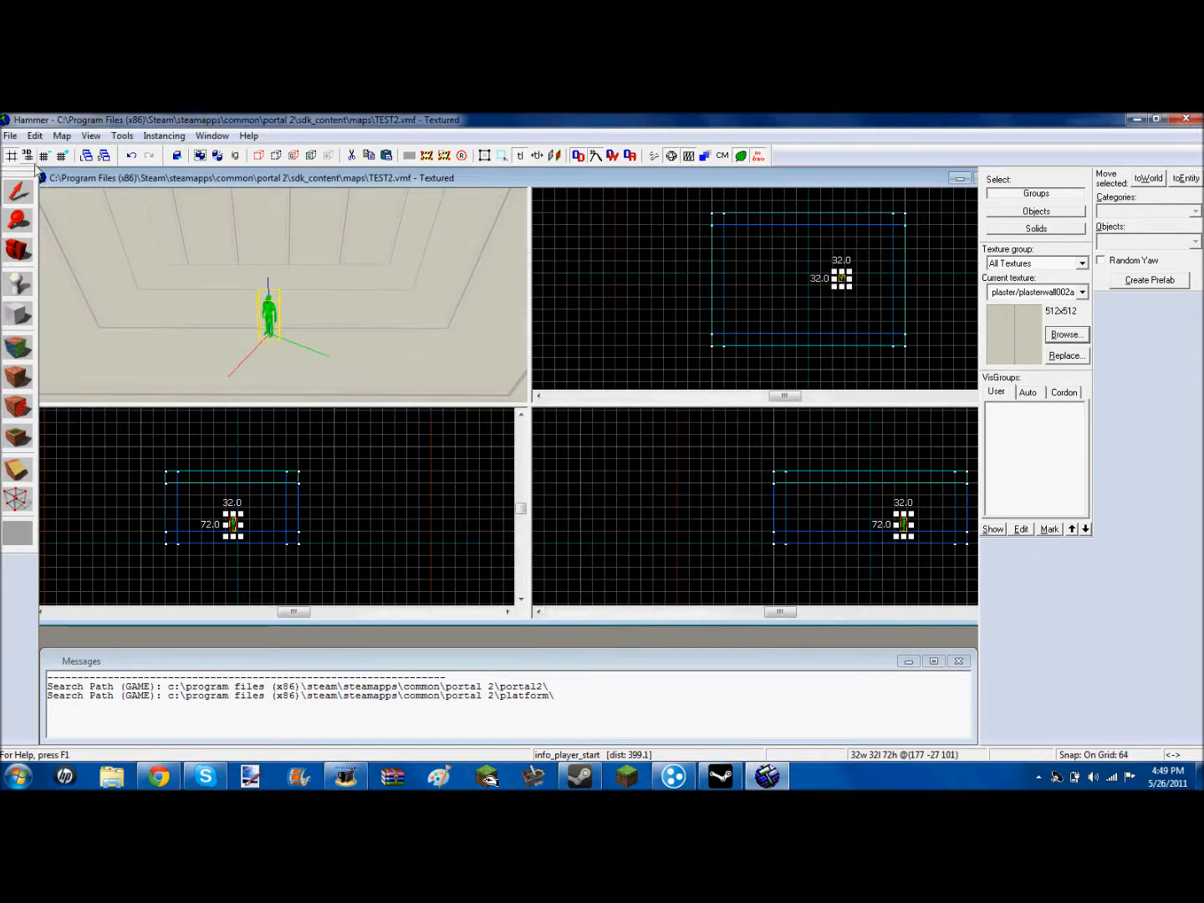
Place a second info_player_start entity on the floor at the position of the existing one.
click(14, 138)
click(328, 217)
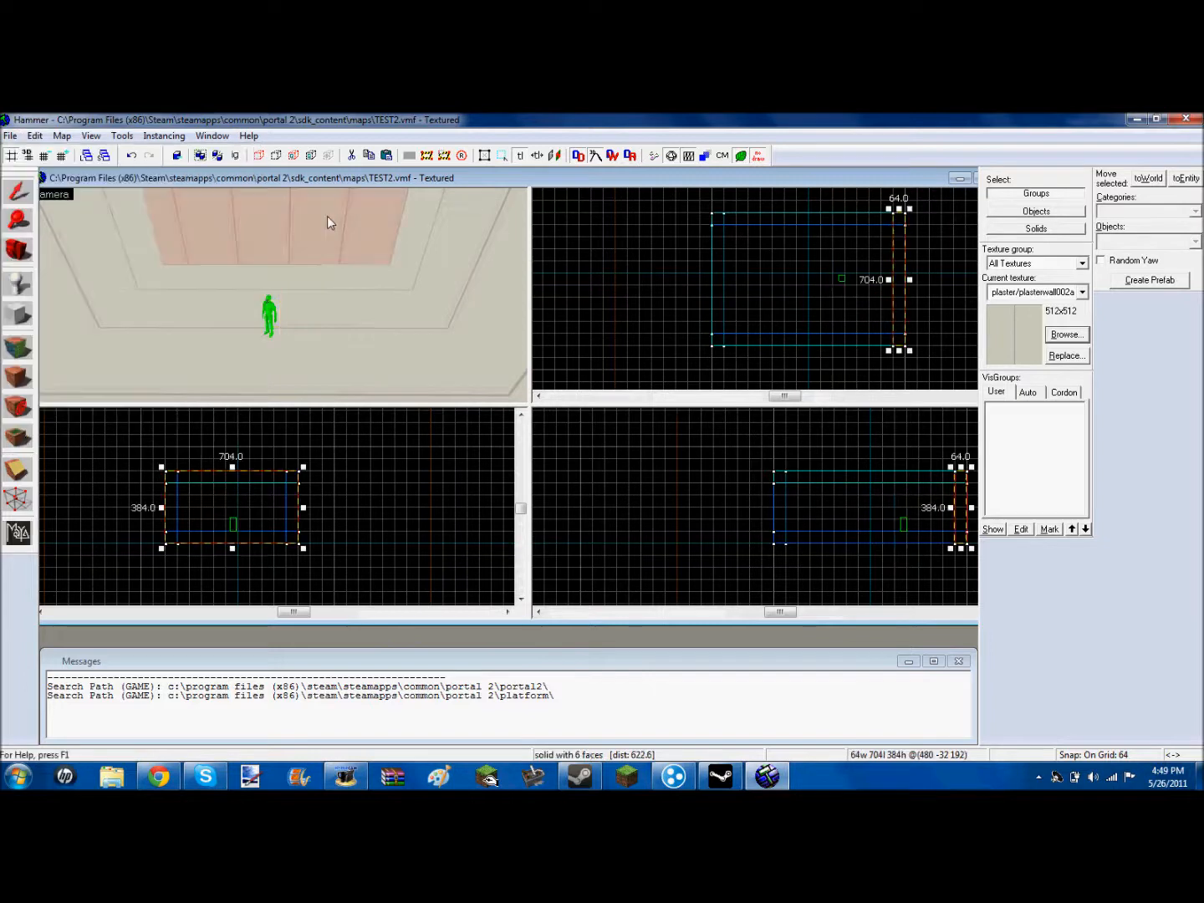
click(277, 362)
click(19, 289)
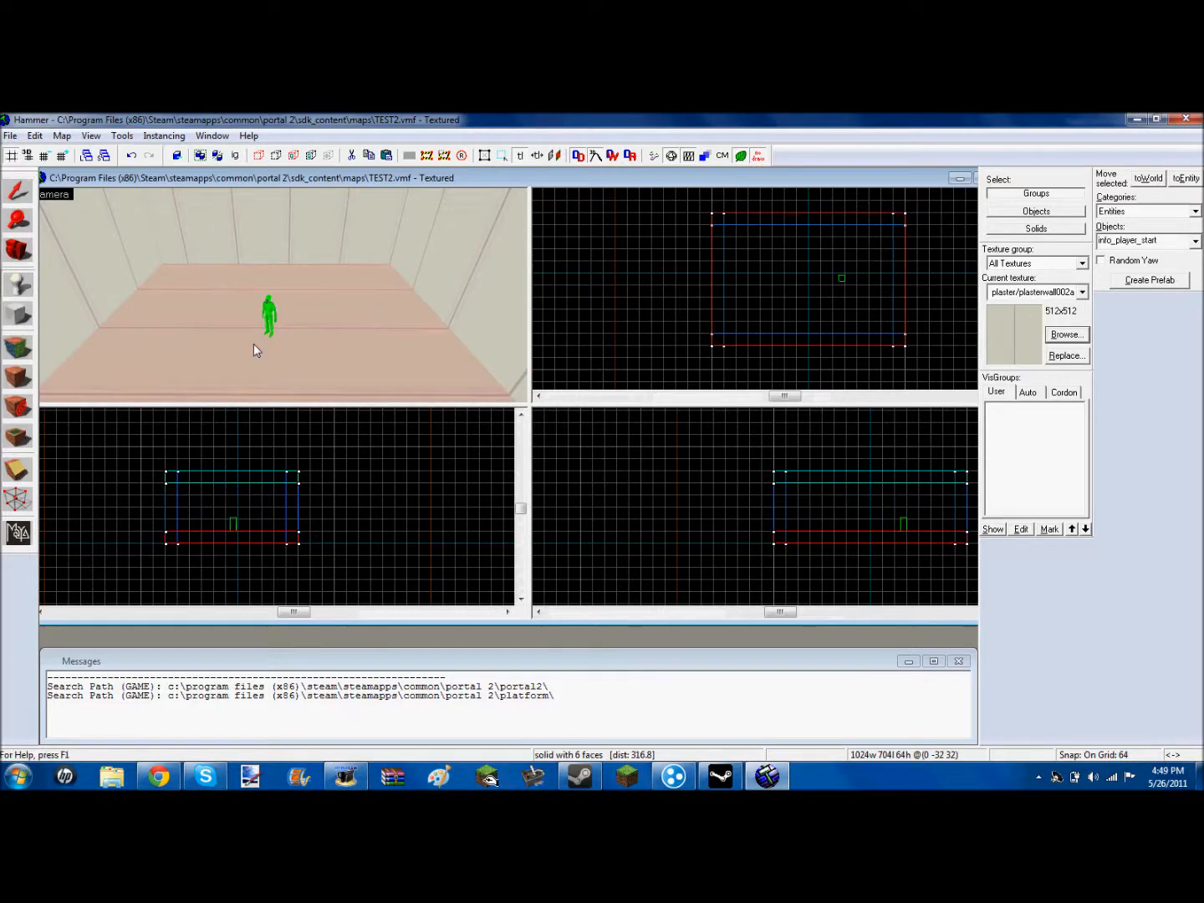
click(270, 335)
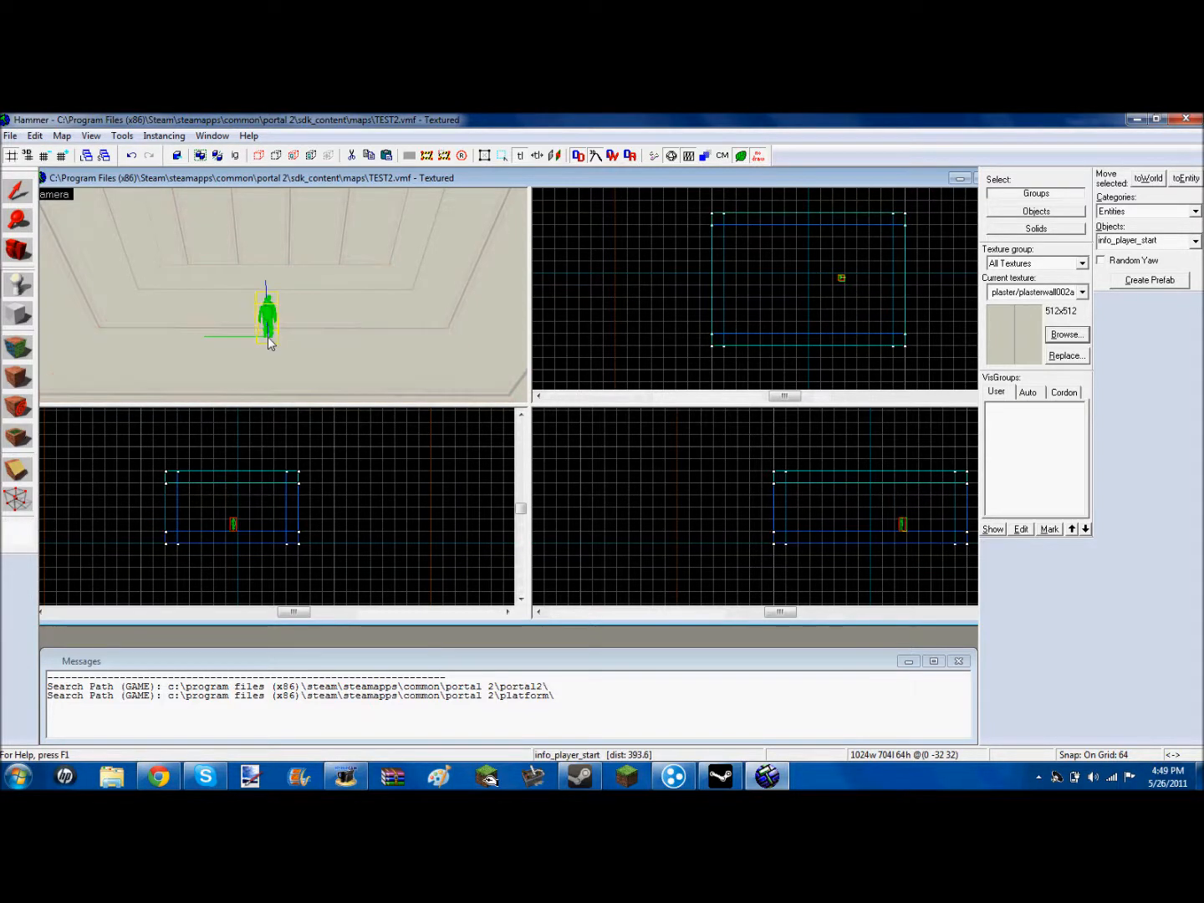
Change the class of the player start oriented 0 150 0 to weapon_portalgun and apply it.
scroll(268, 339, up, 5)
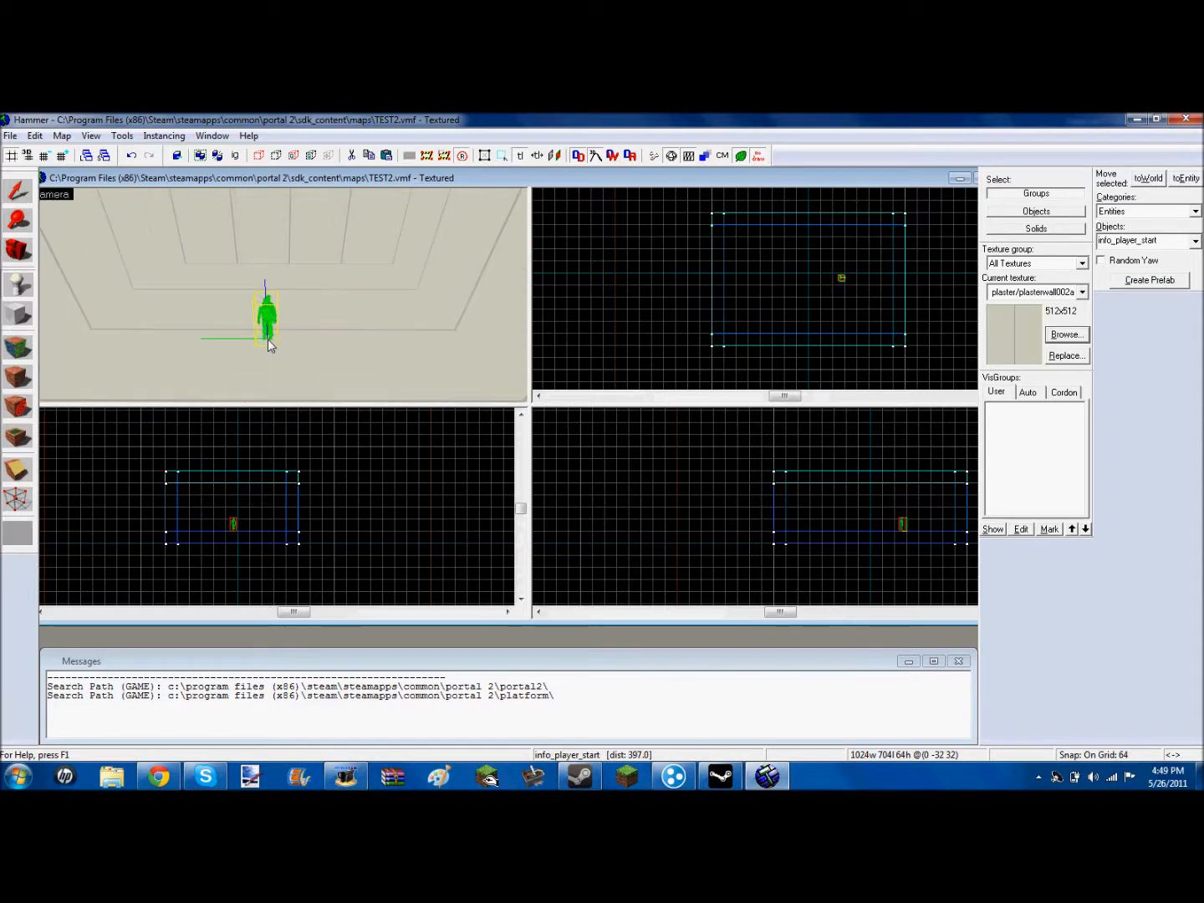
scroll(150, 338, down, 2)
scroll(149, 338, down, 2)
key(shift+s)
double_click(224, 359)
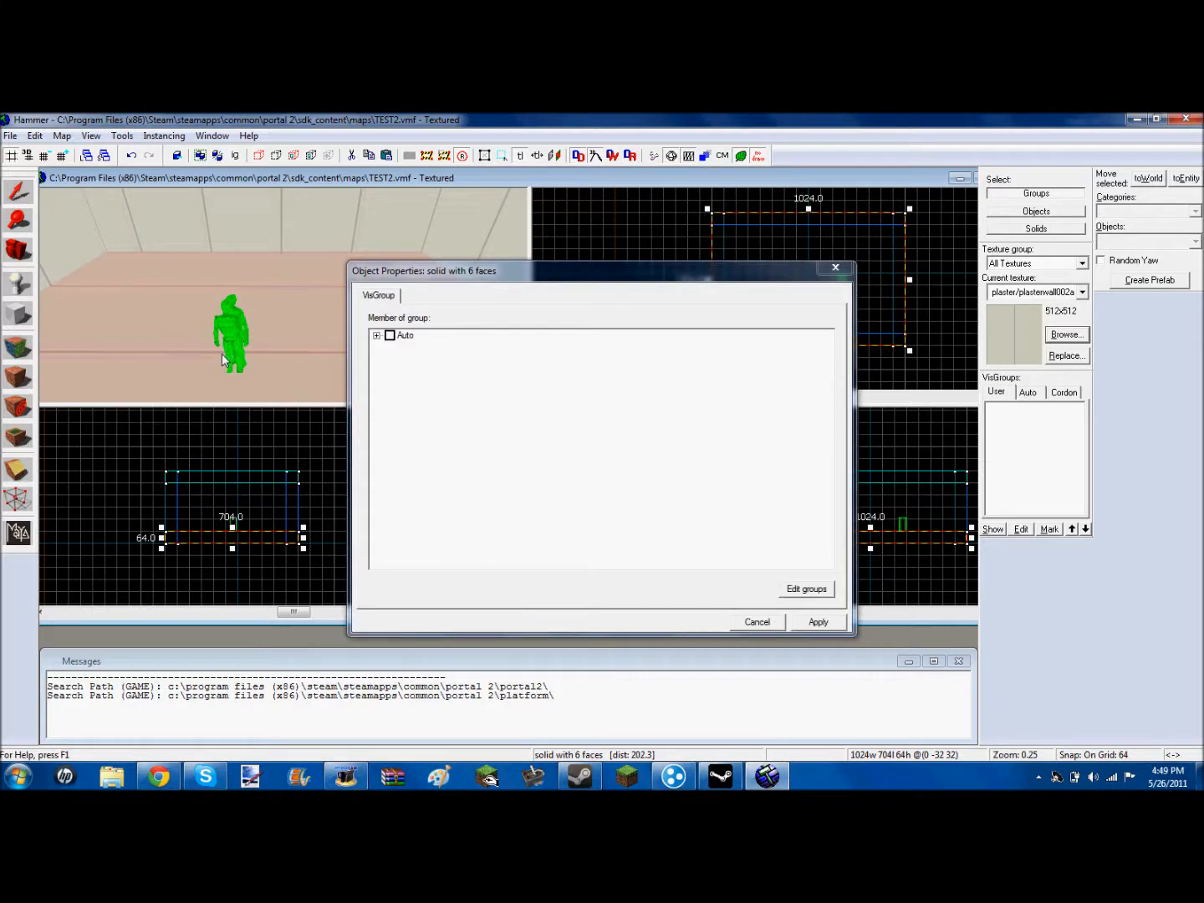
click(769, 623)
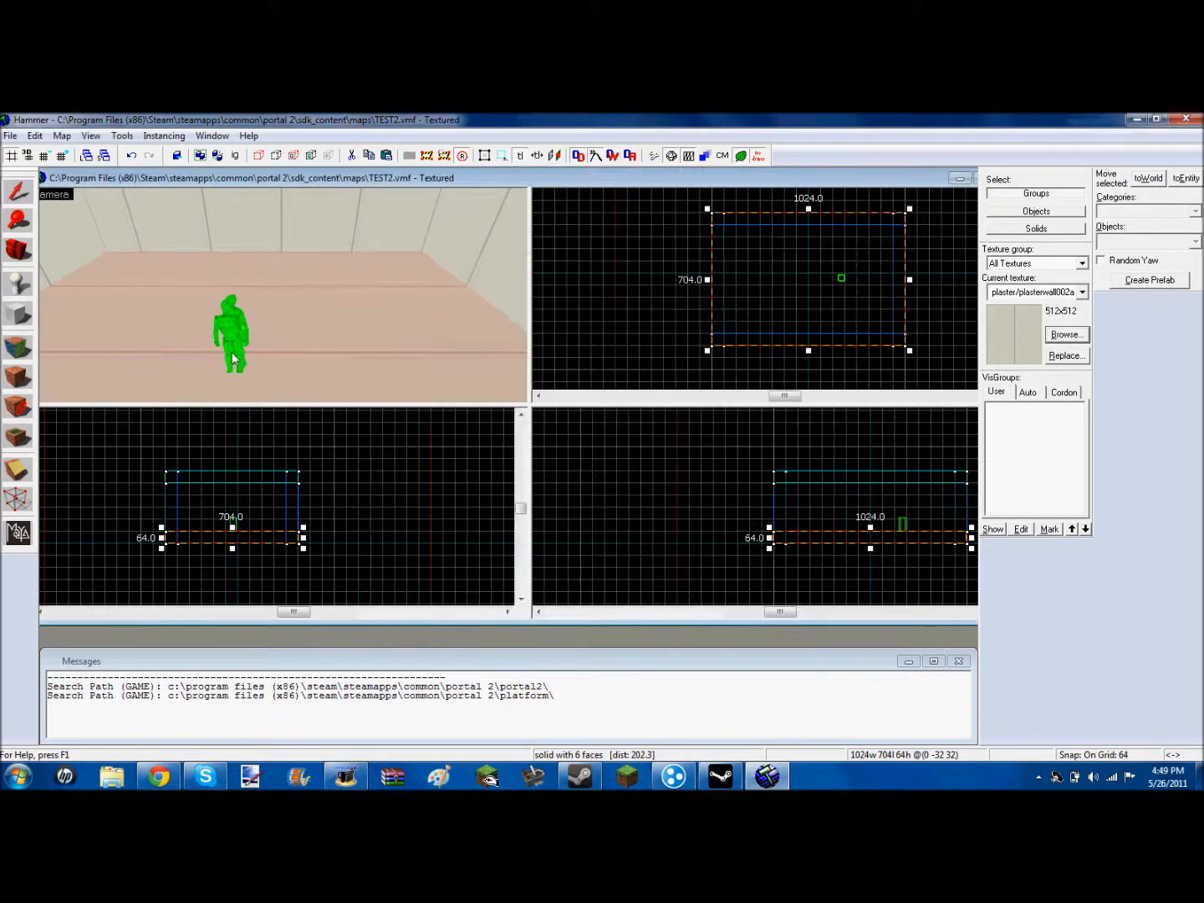
double_click(233, 347)
click(490, 328)
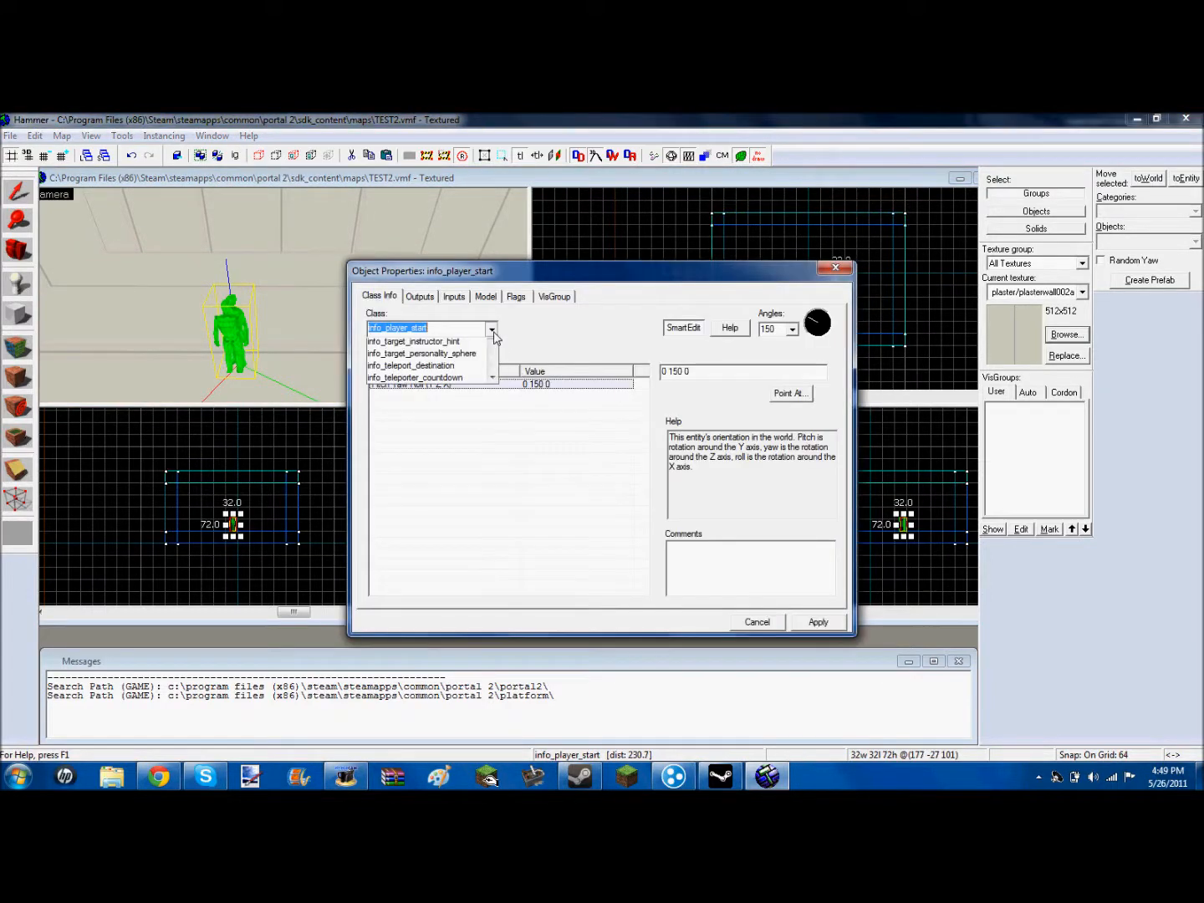
key(BackSpace)
text(portalgun)
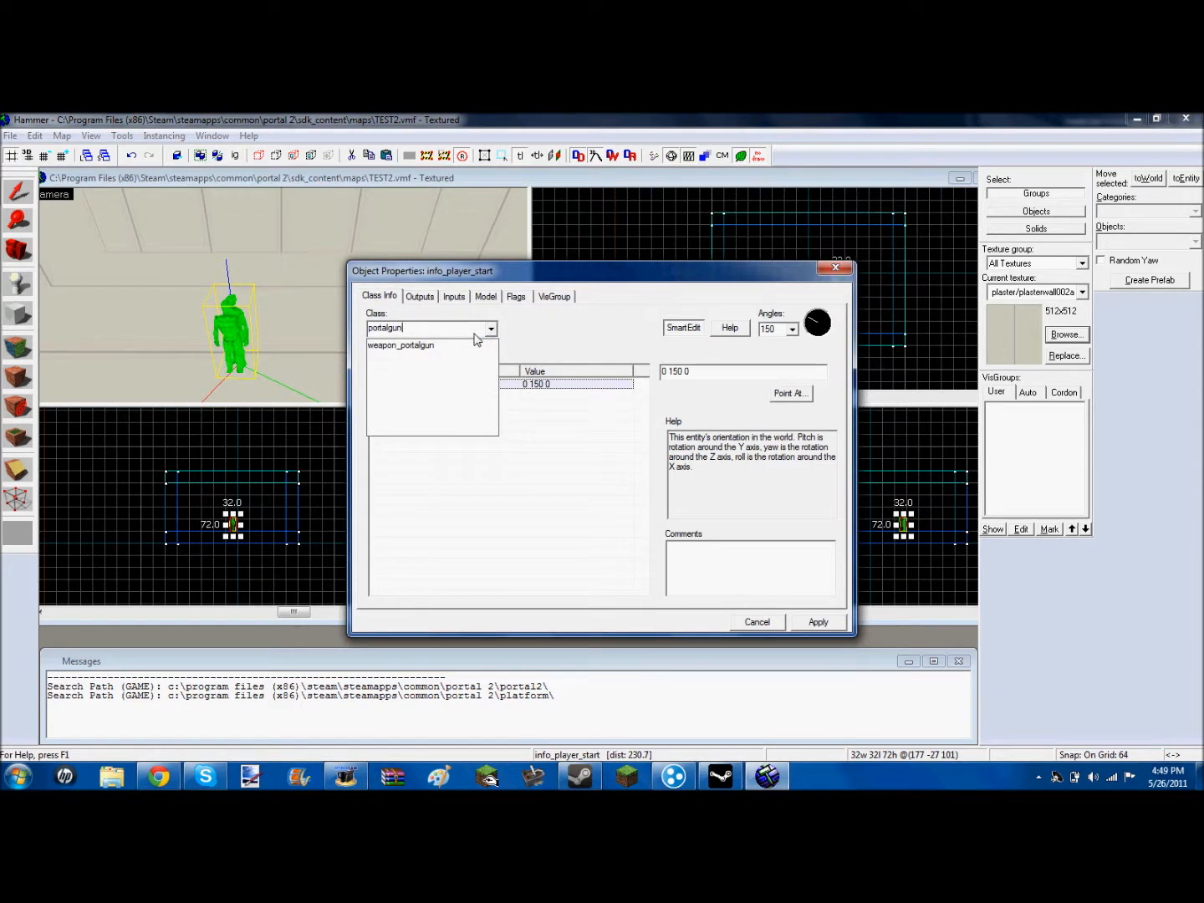
click(459, 344)
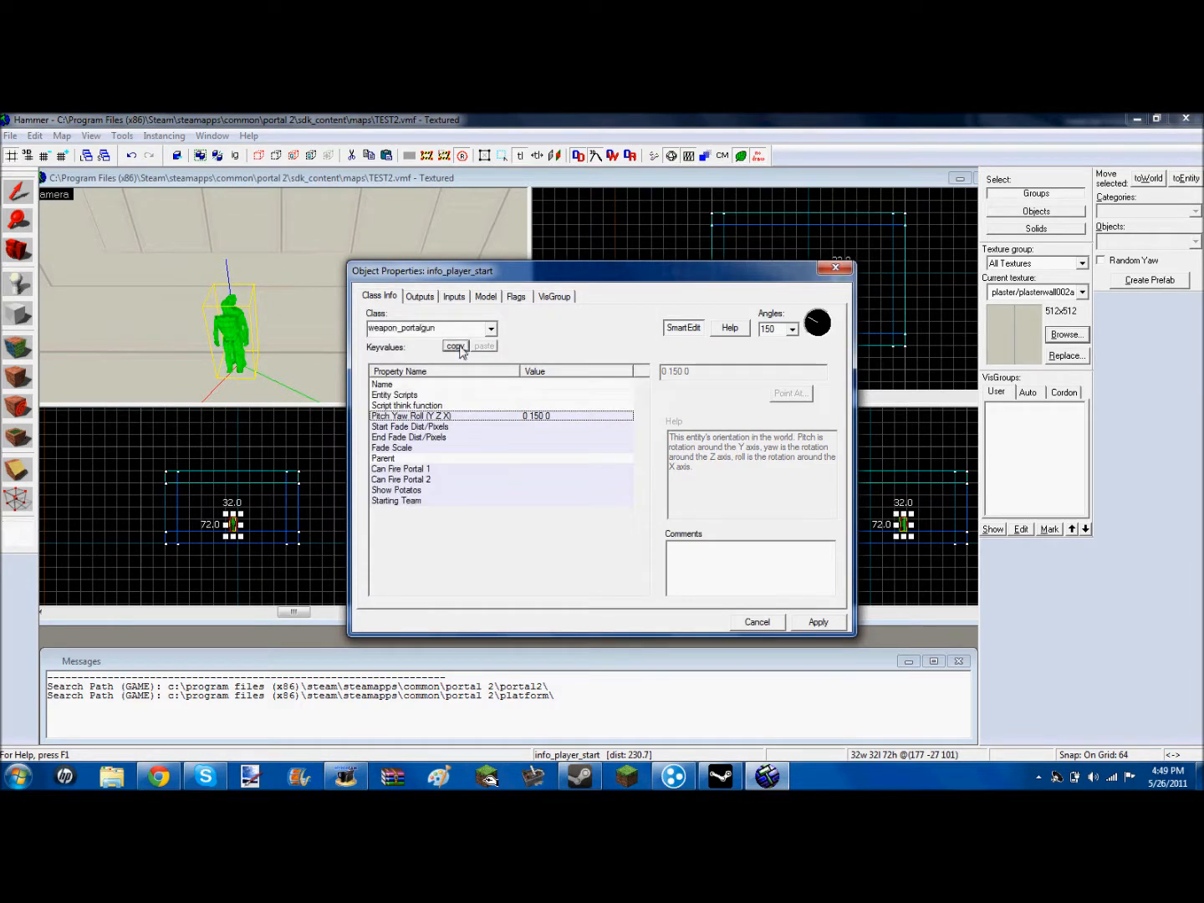
click(802, 625)
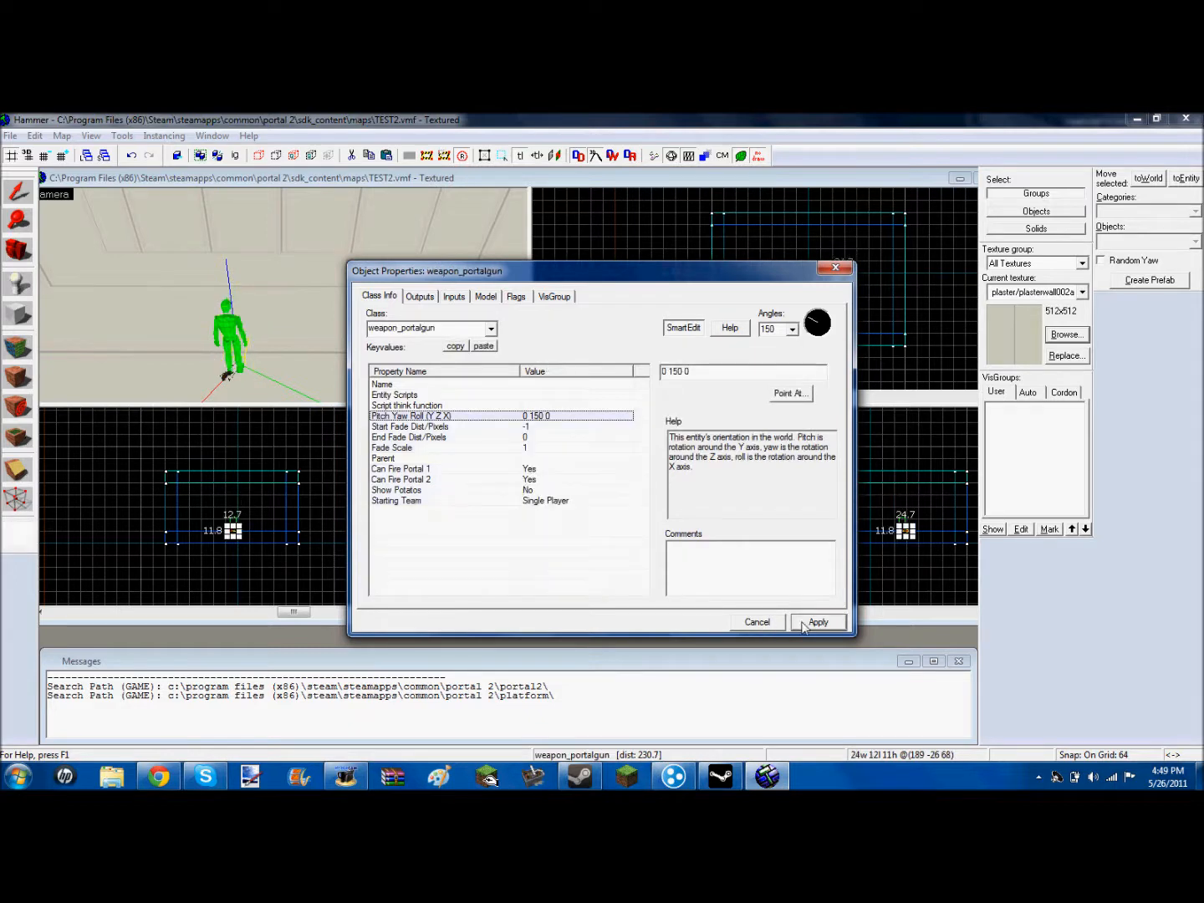
click(779, 625)
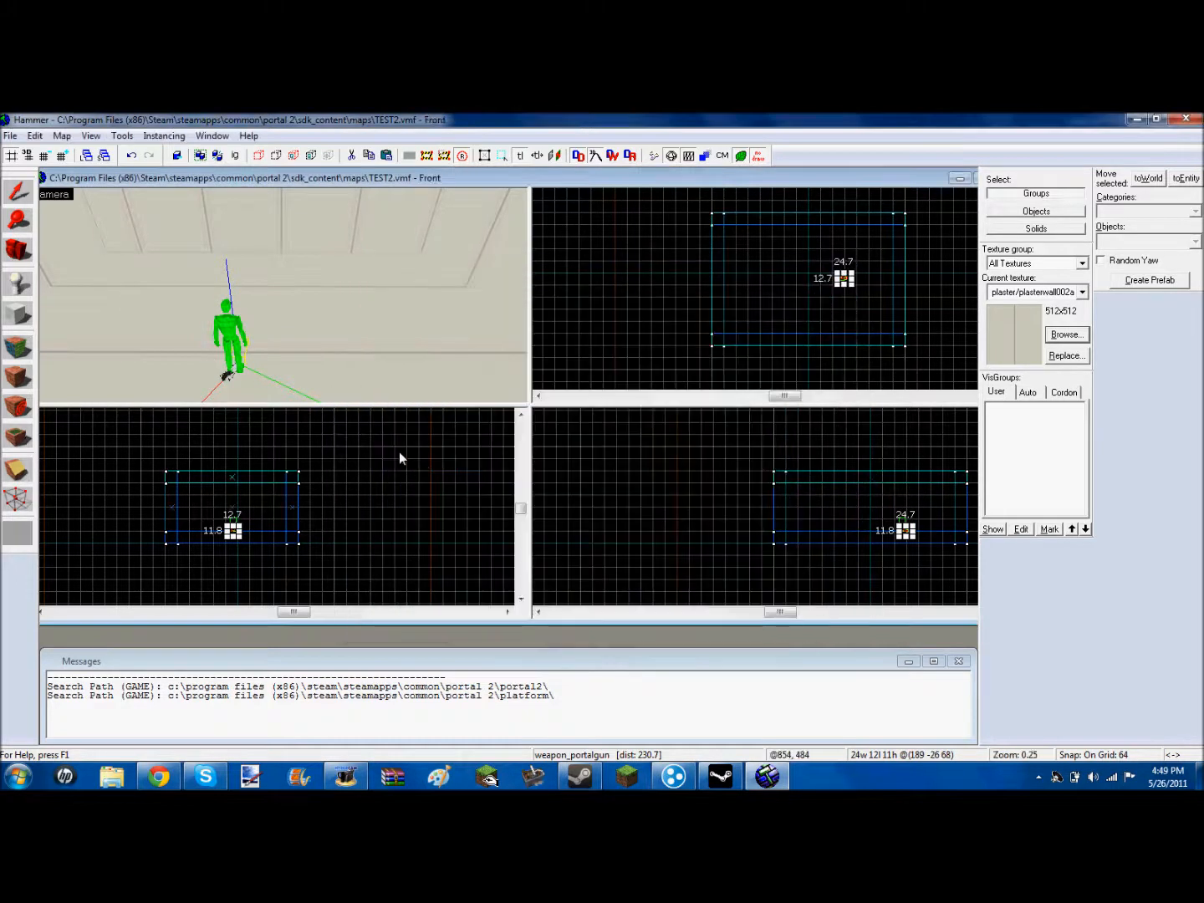
Move the weapon_portalgun entity across the floor, clear of the player start, to about (140, 0) in plan.
click(244, 322)
click(18, 250)
drag(192, 366, 280, 295)
key(w)
key(w)
drag(16, 179, 17, 183)
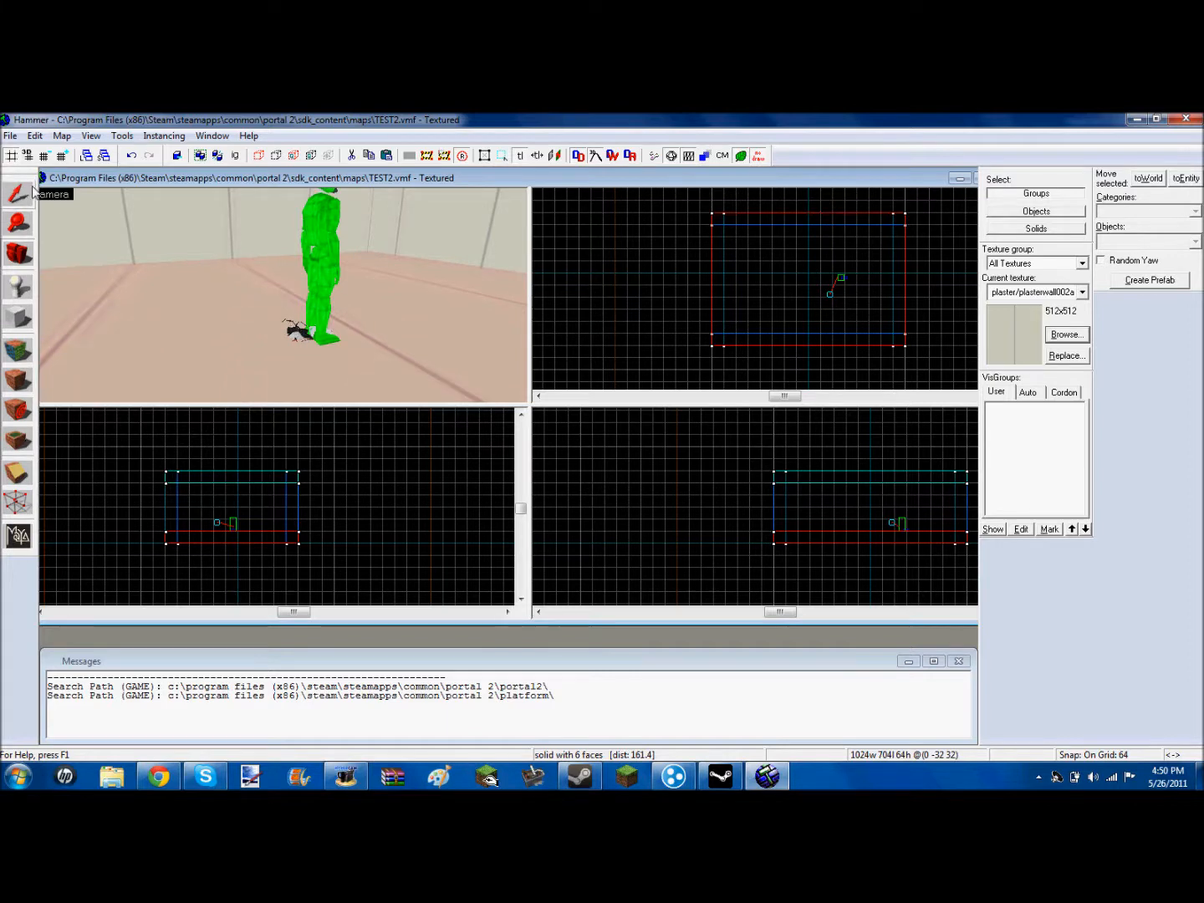
click(18, 192)
click(267, 335)
click(297, 338)
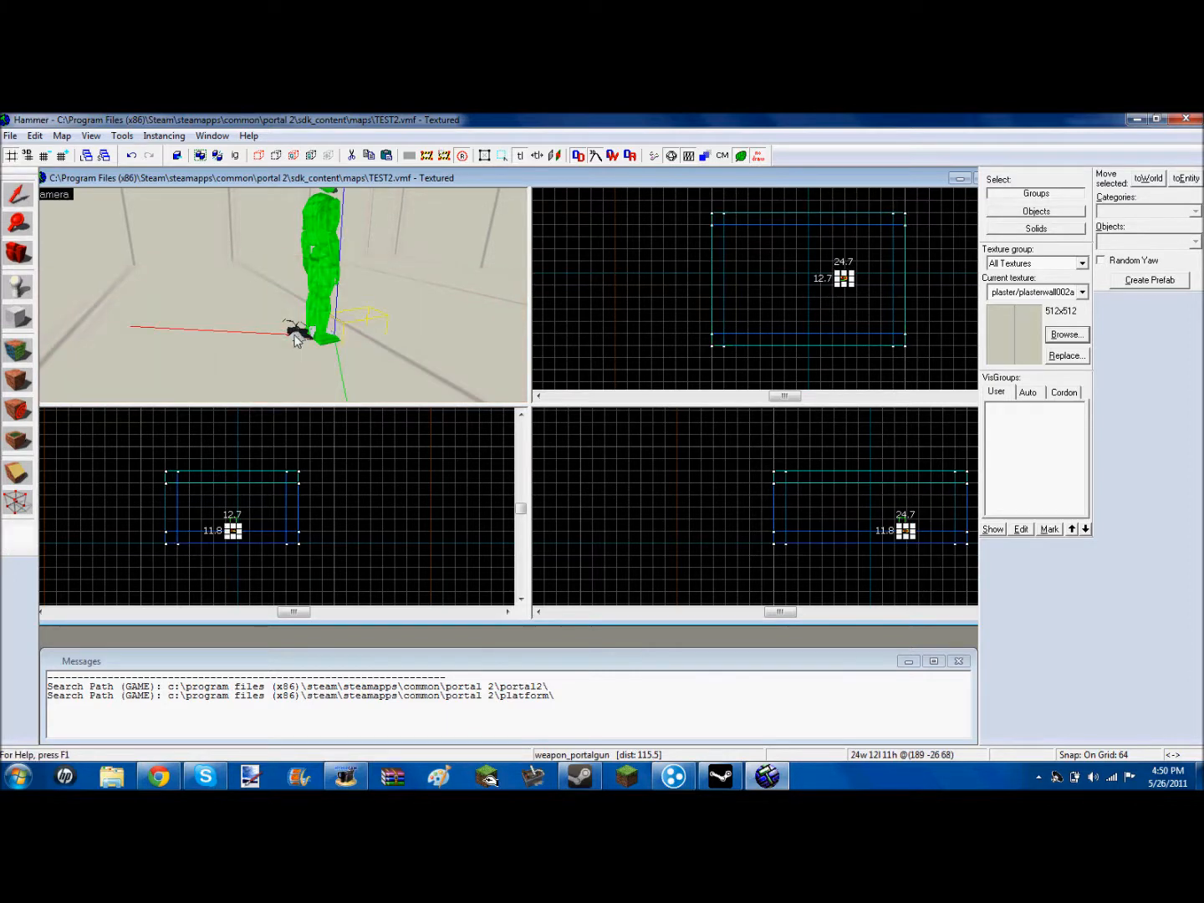
mouse_move(844, 278)
mouse_down()
mouse_move(806, 278)
mouse_move(854, 280)
mouse_move(843, 276)
mouse_up()
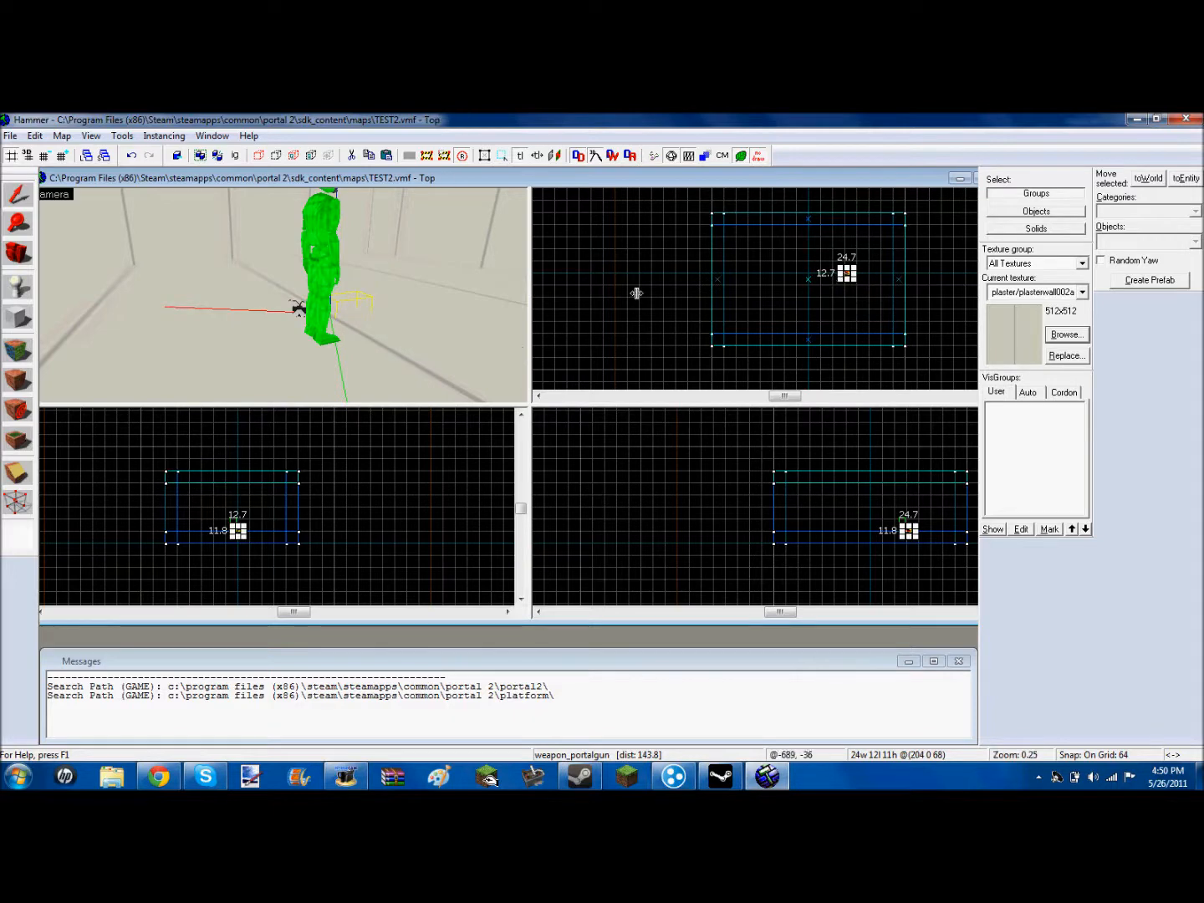
drag(846, 273, 834, 275)
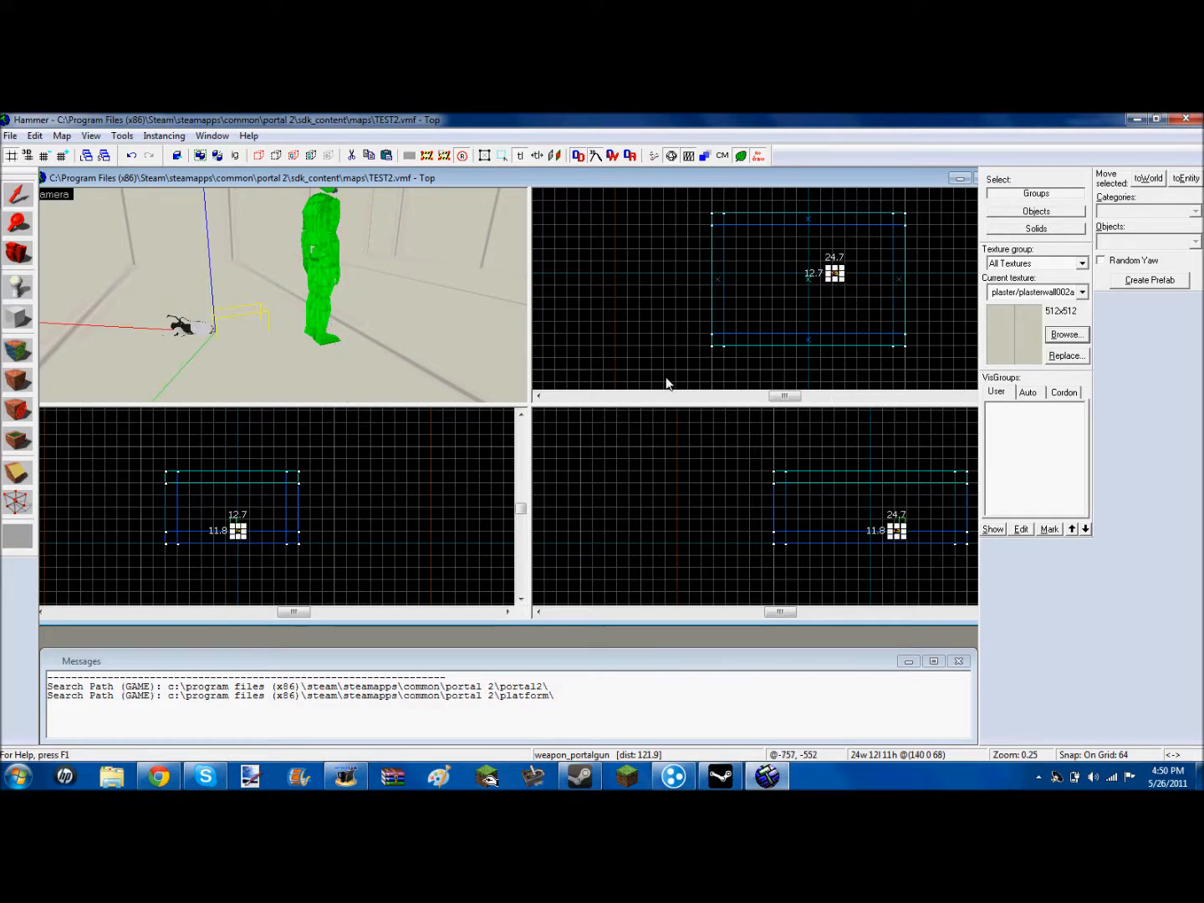
click(627, 299)
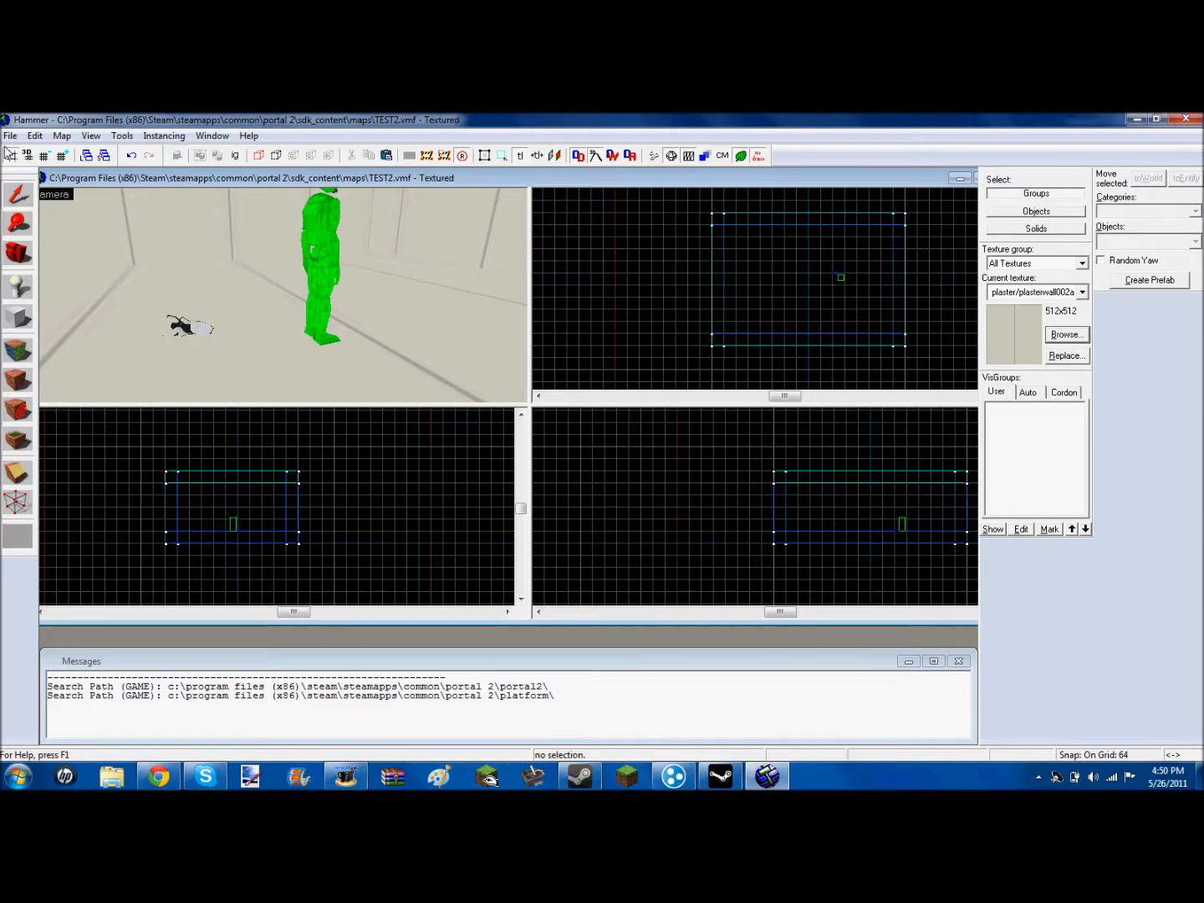
Compile and run the map again with BSP, VIS and RAD all on Normal.
click(10, 136)
click(10, 135)
click(8, 137)
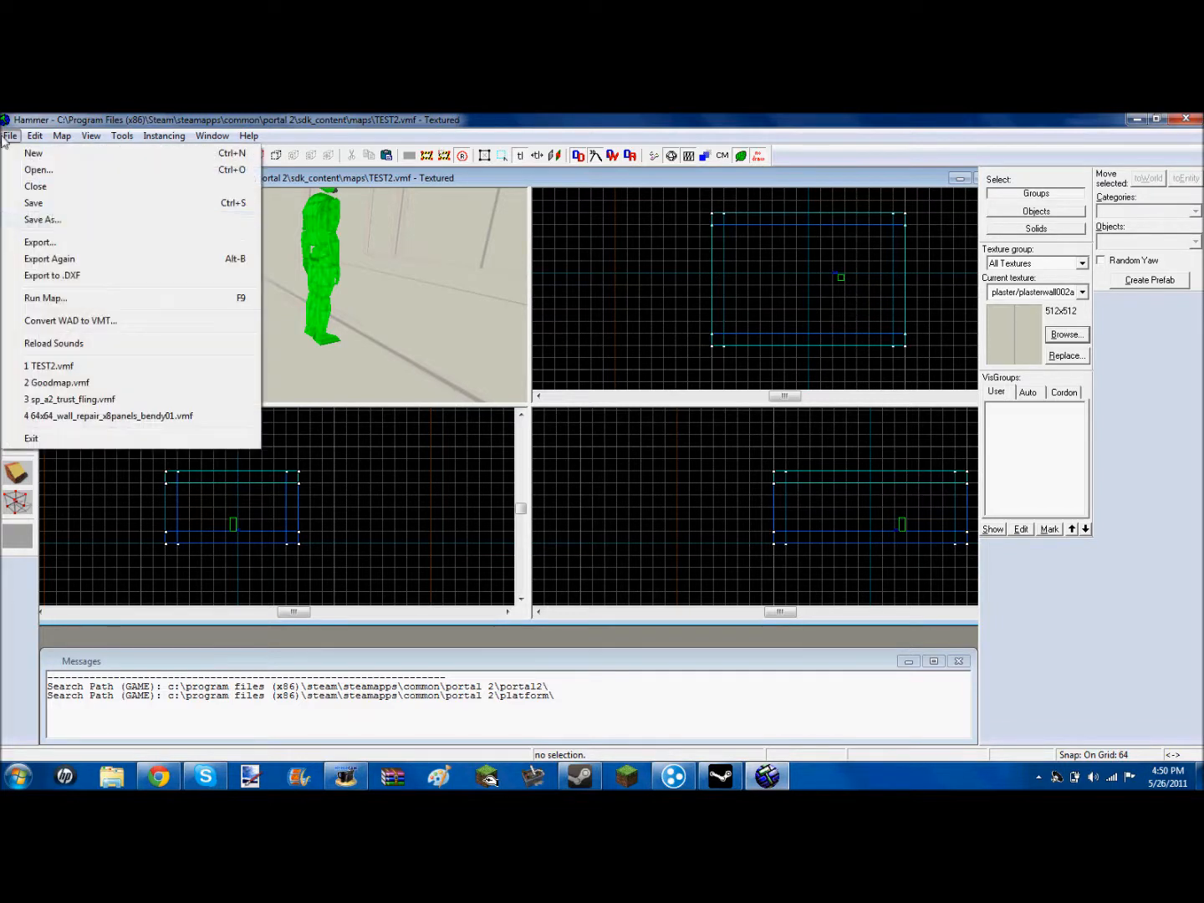
click(56, 297)
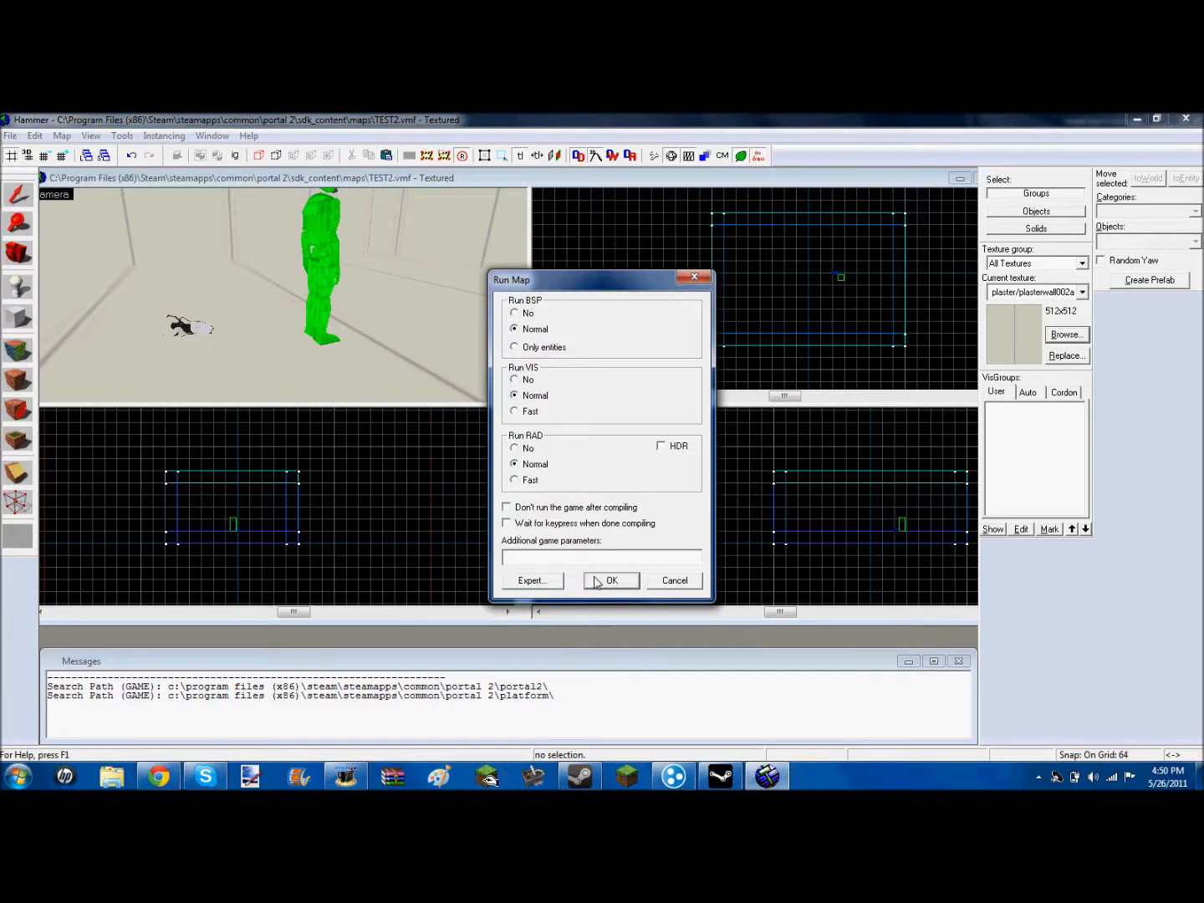
click(610, 581)
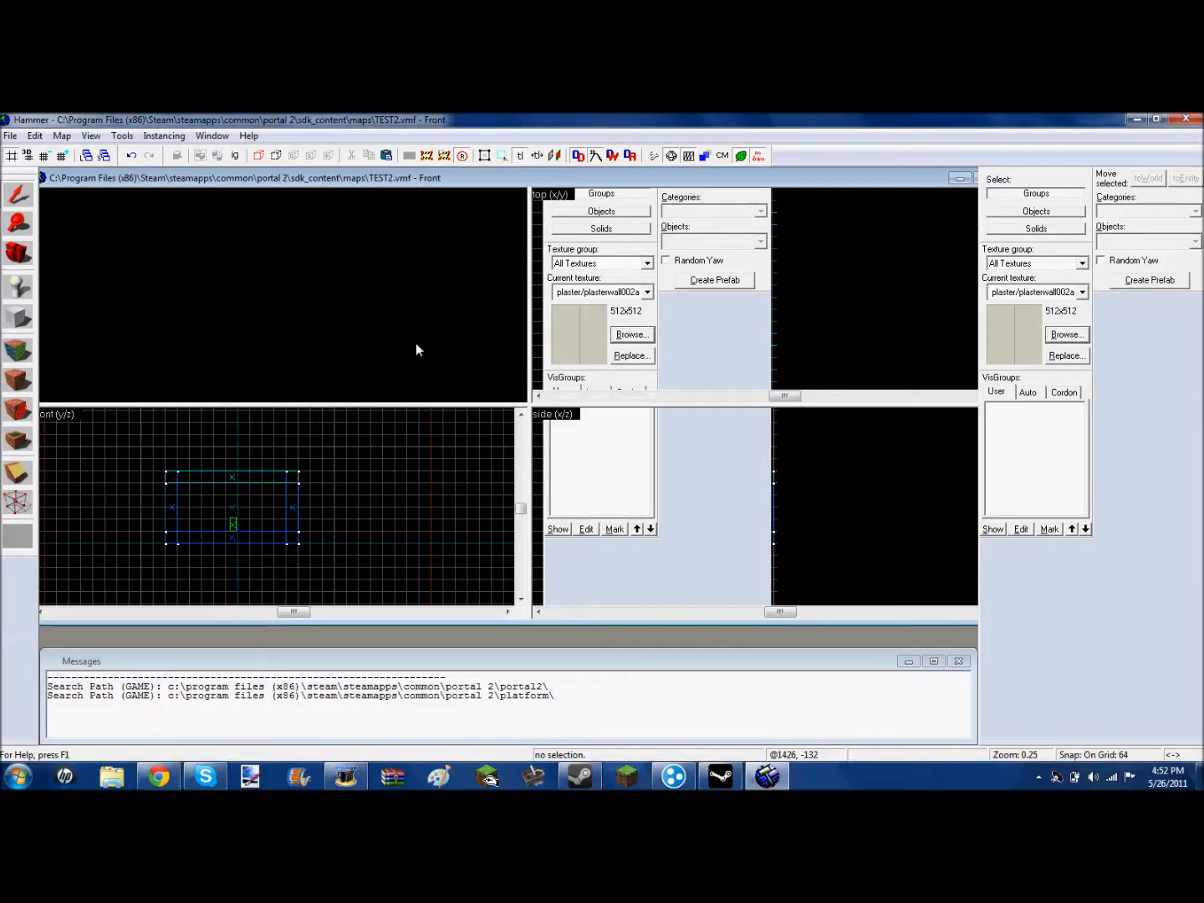
Retexture the room's floor and ceiling together with a dark panelled metal/underground_wall texture.
scroll(344, 266, down, 5)
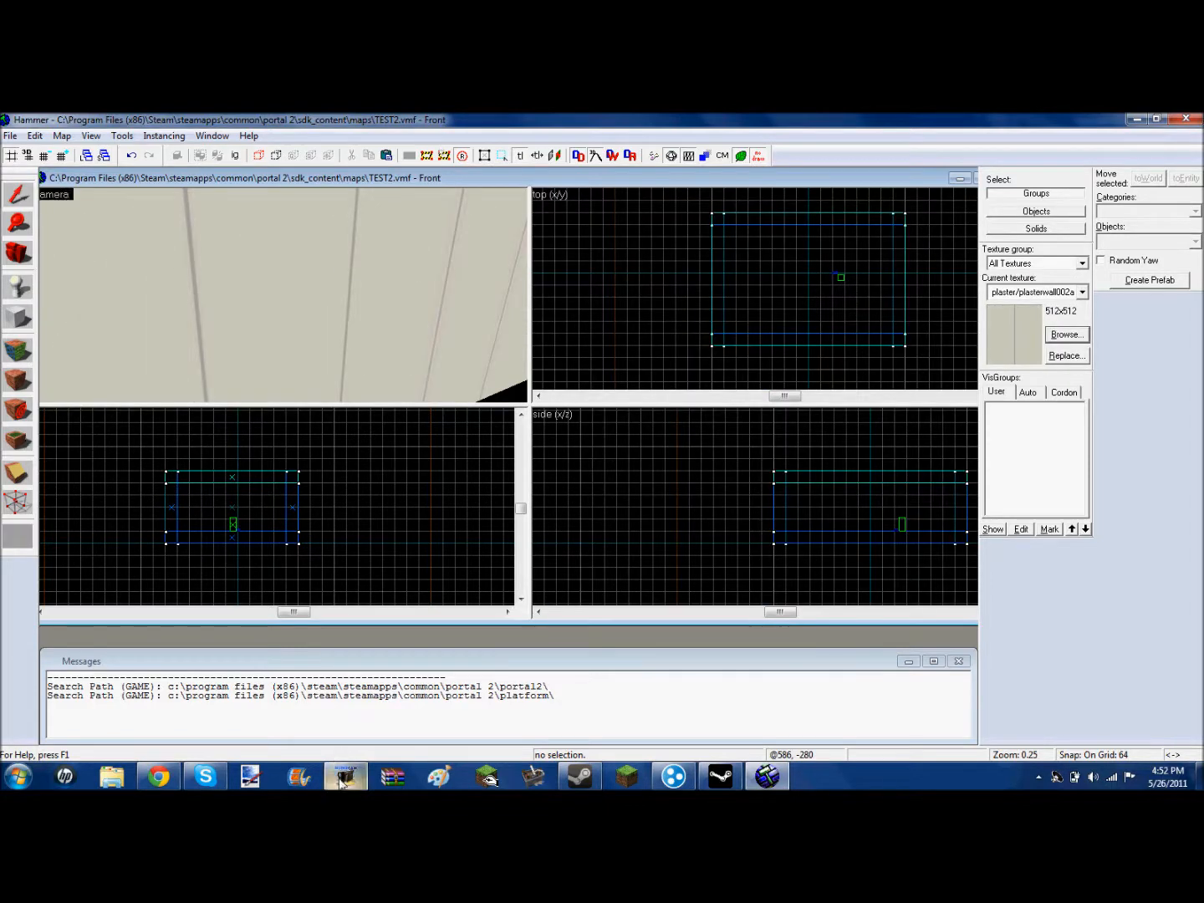
scroll(388, 368, up, 5)
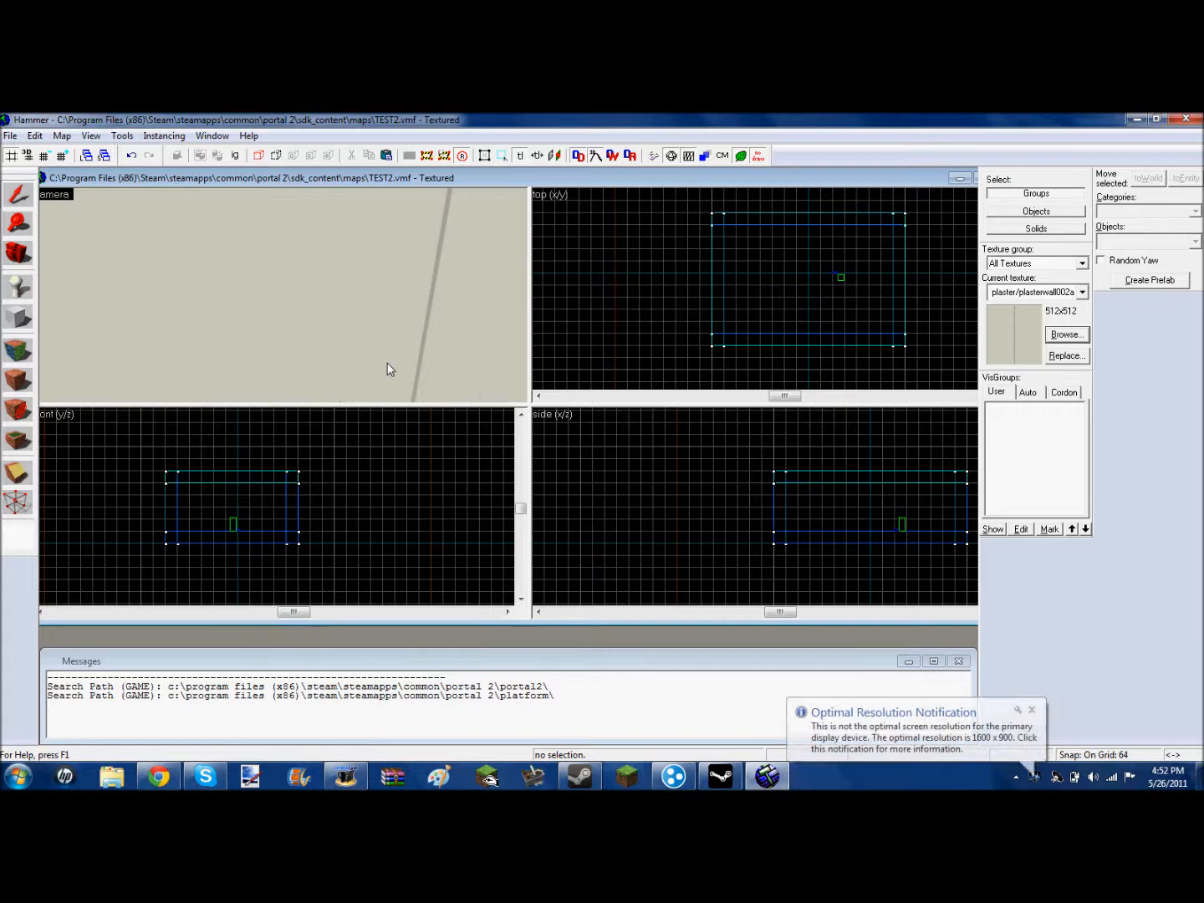
click(319, 341)
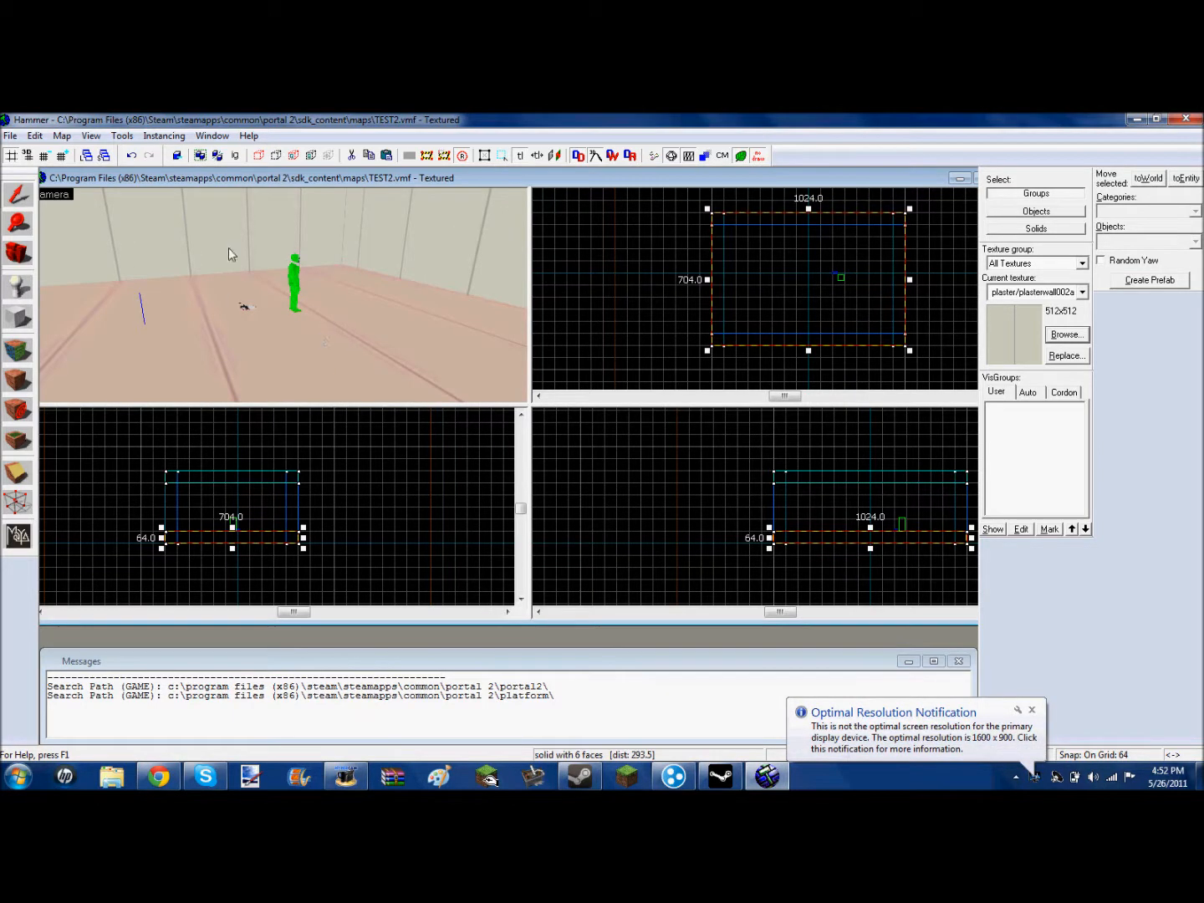
scroll(227, 250, up, 3)
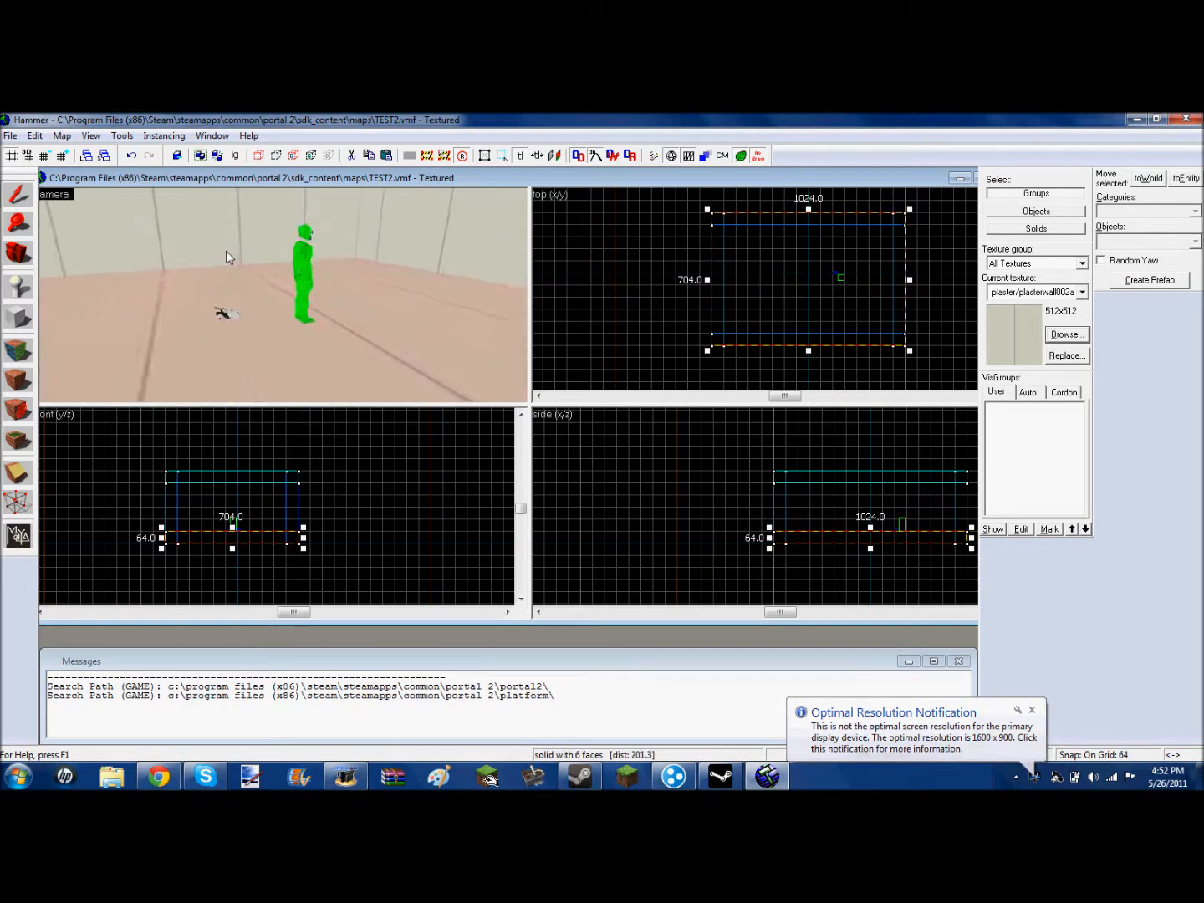
click(19, 253)
drag(281, 335, 281, 297)
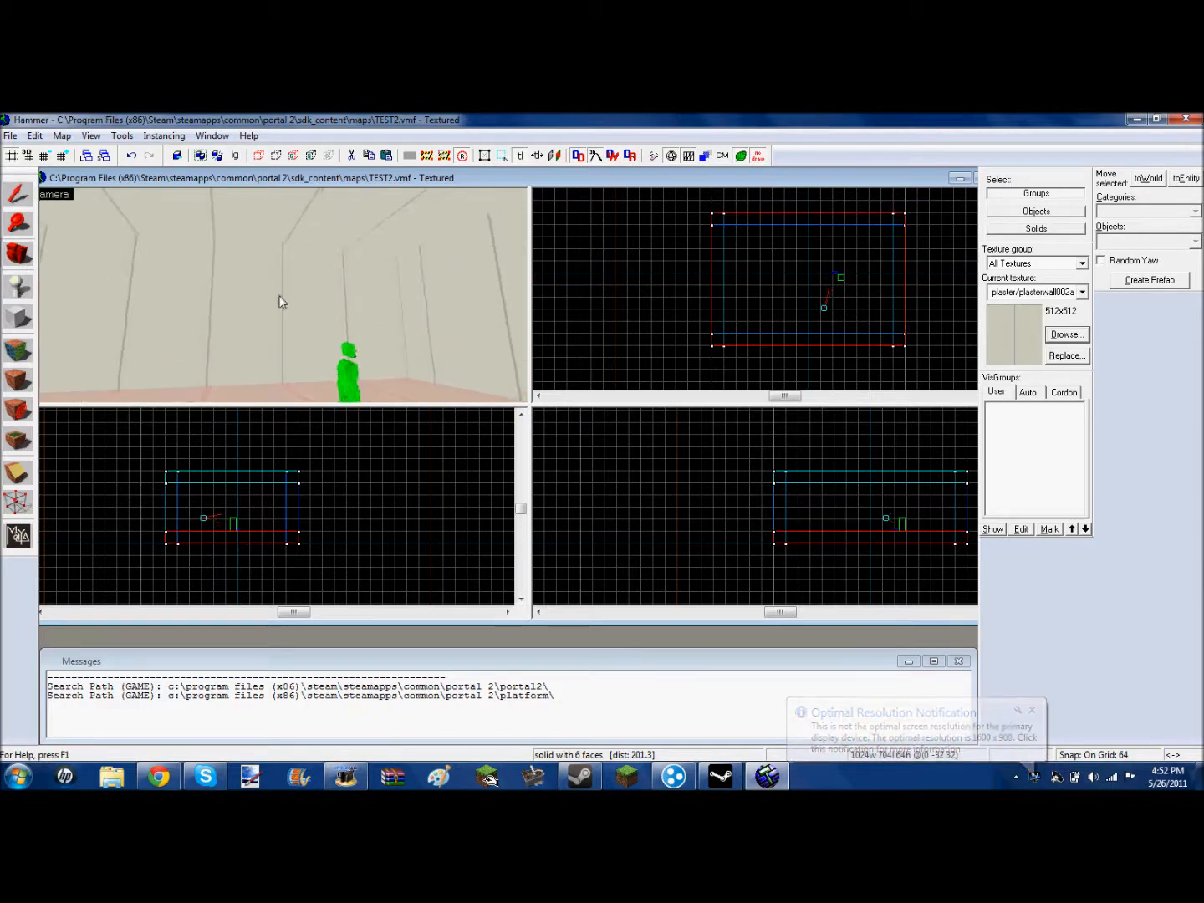
click(18, 222)
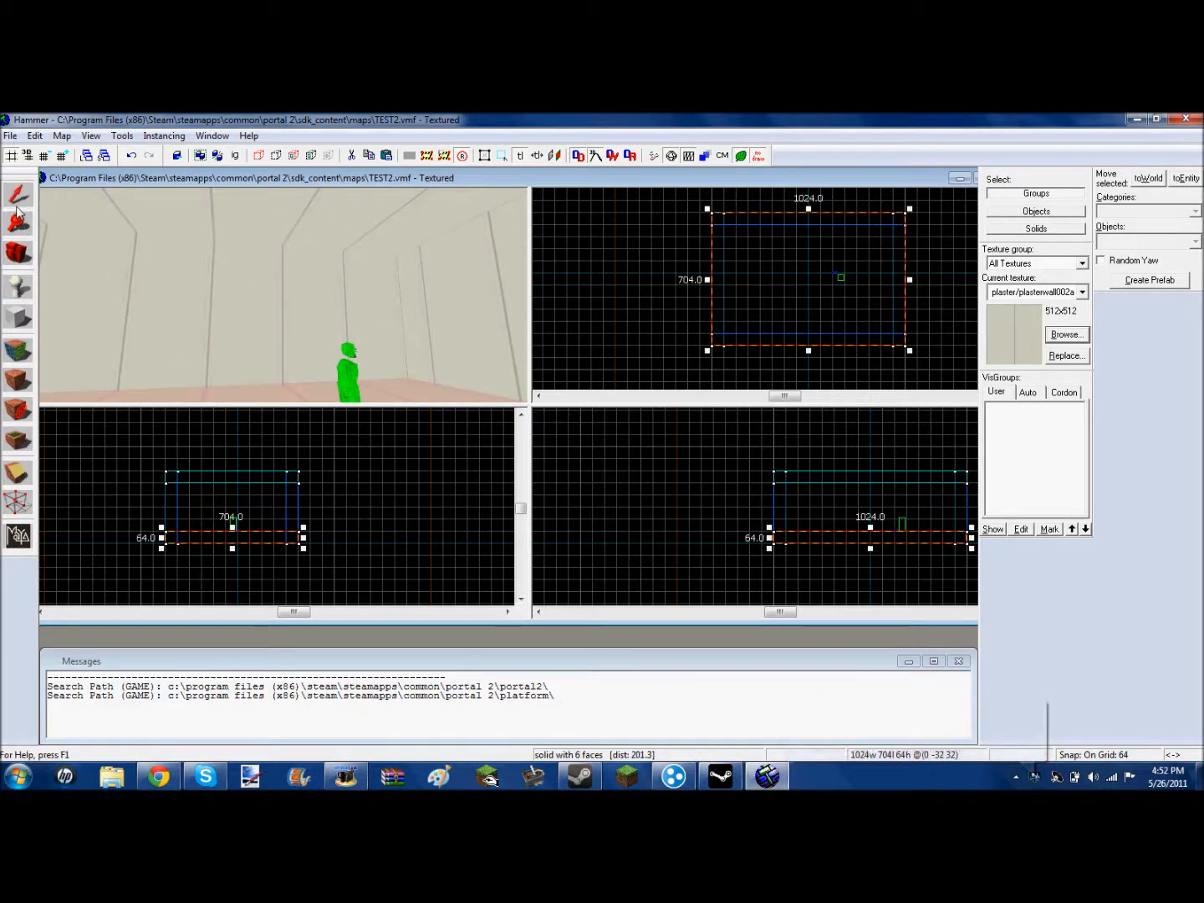
ctrl+click(133, 211)
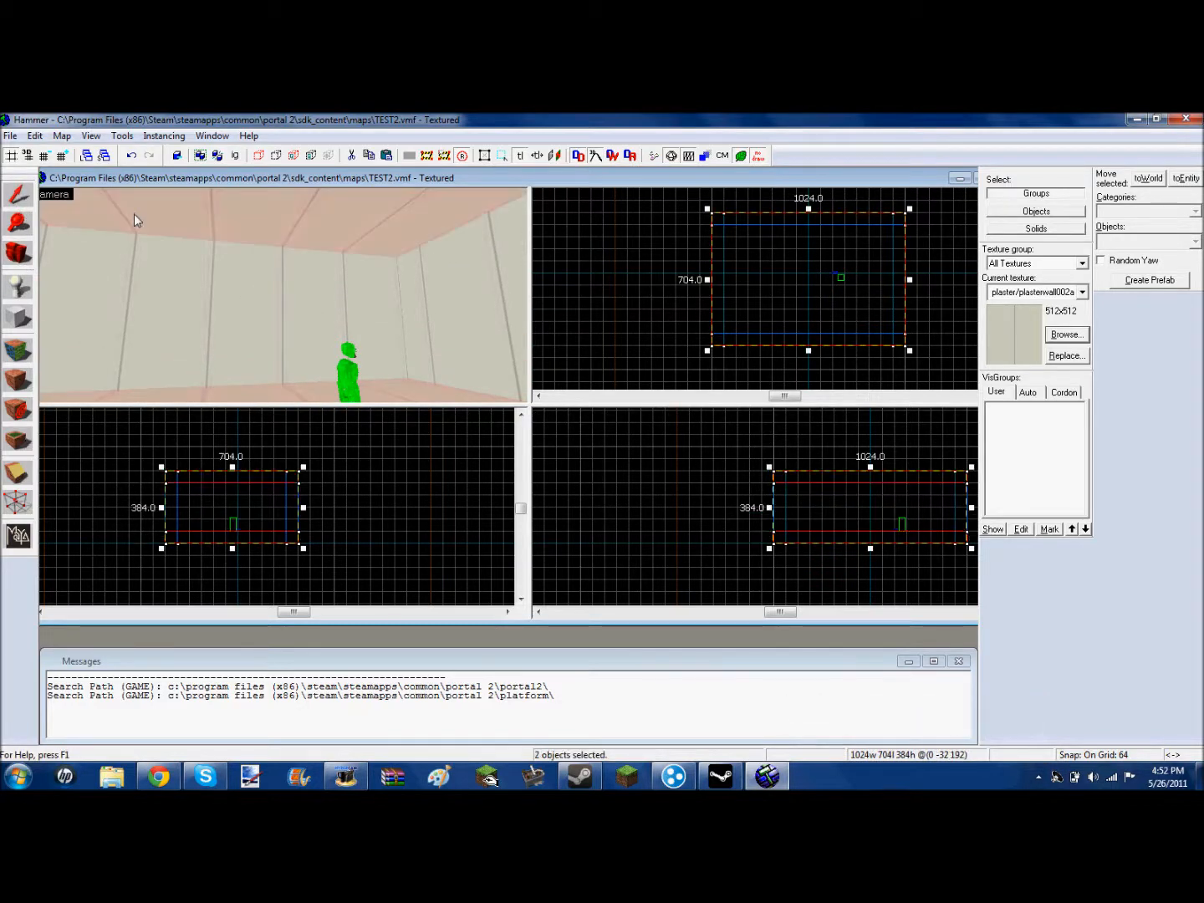
click(1064, 335)
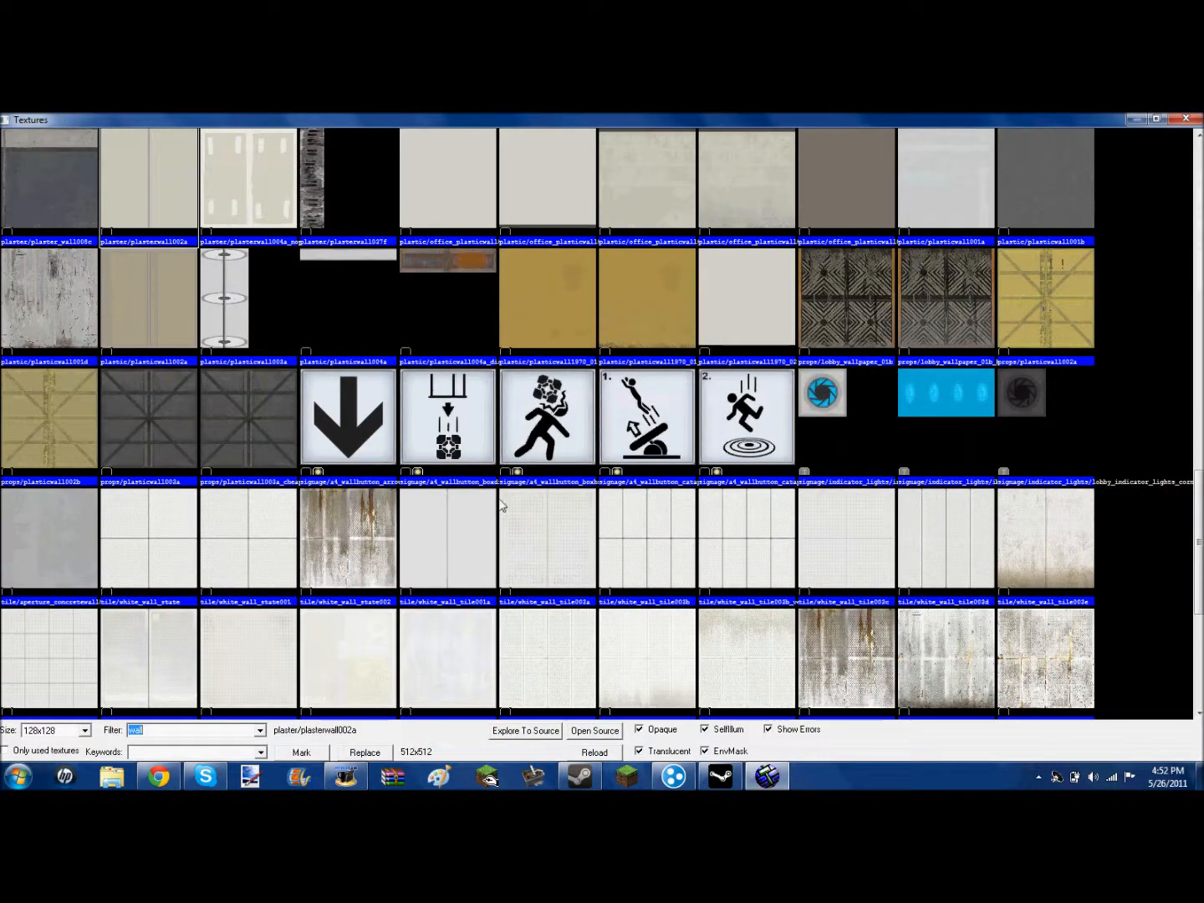
scroll(598, 424, up, 5)
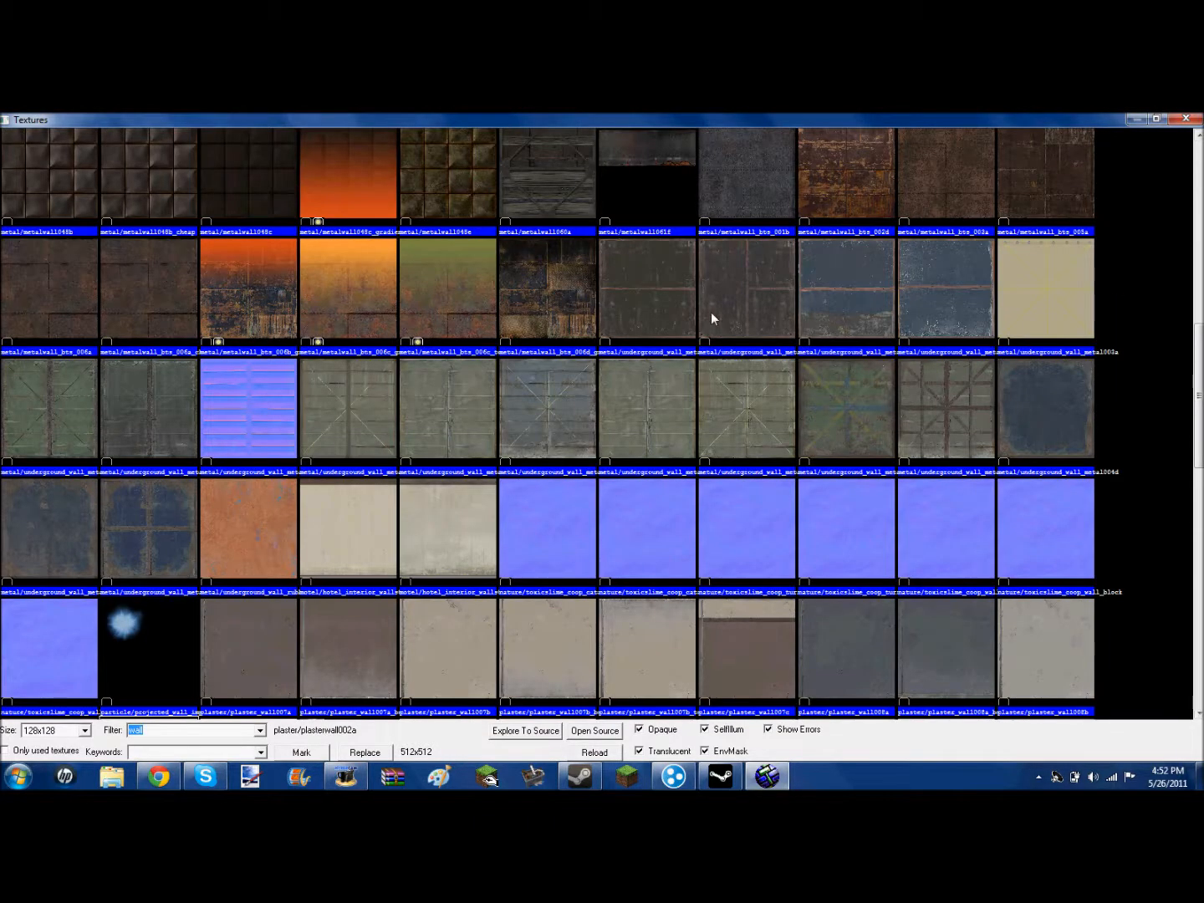
double_click(729, 321)
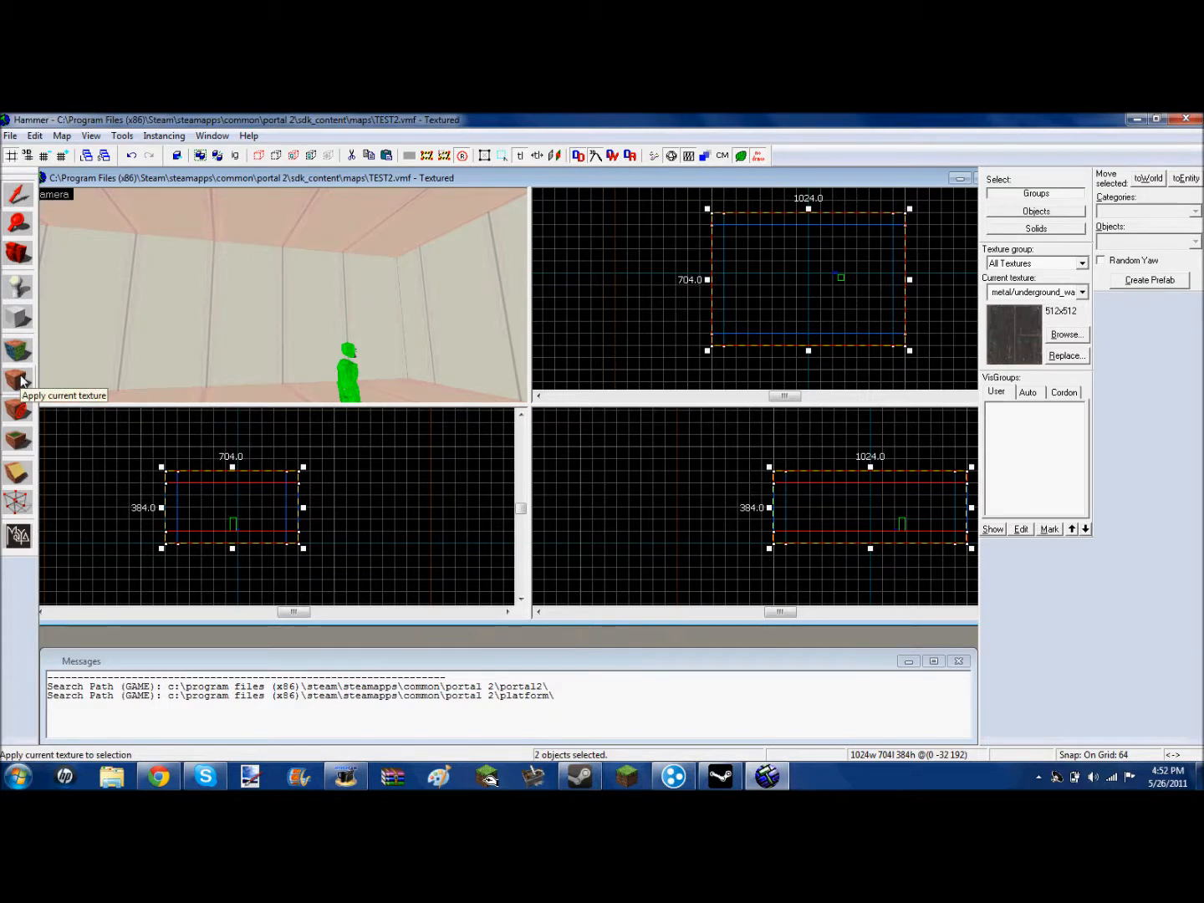
click(19, 380)
Examine the retextured floor and ceiling, the walls and the placed entities from several viewpoints inside the room.
click(154, 289)
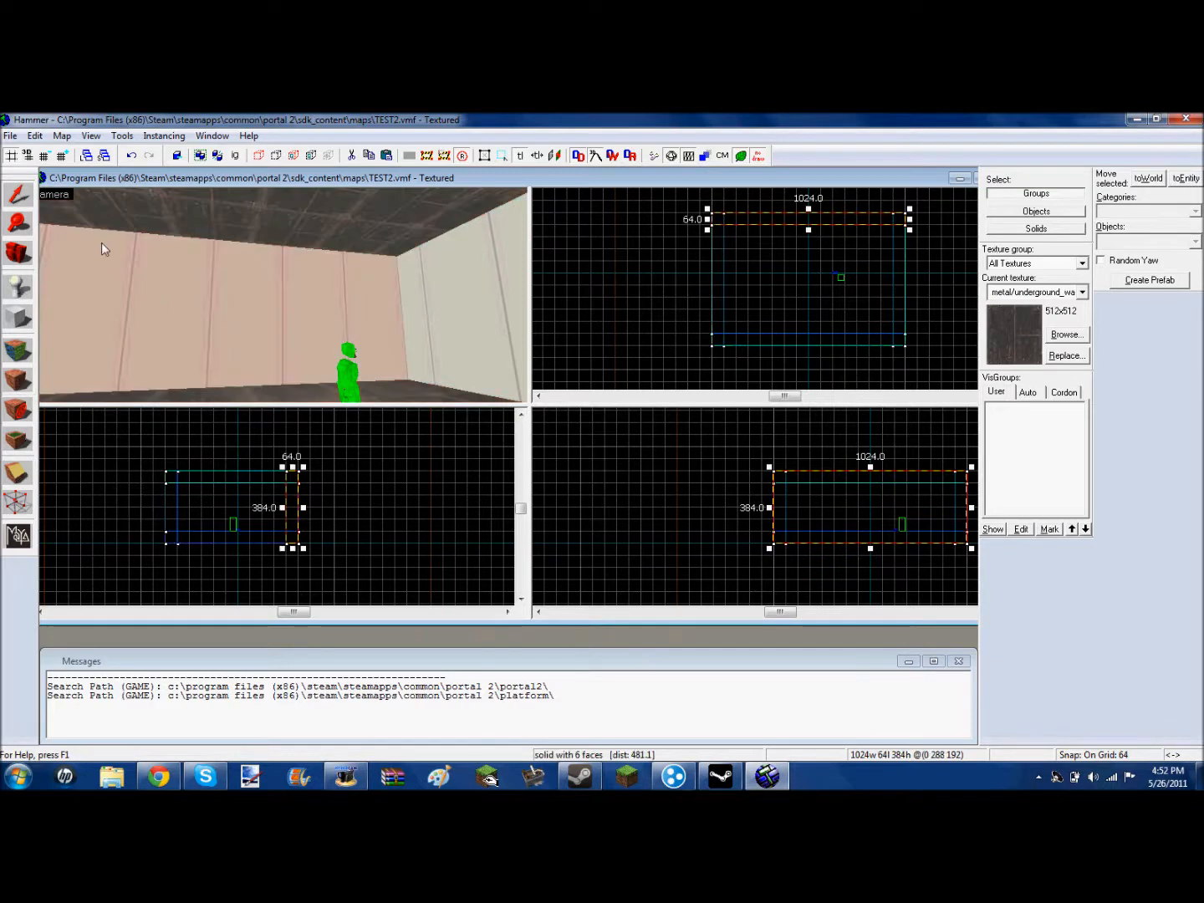
click(125, 195)
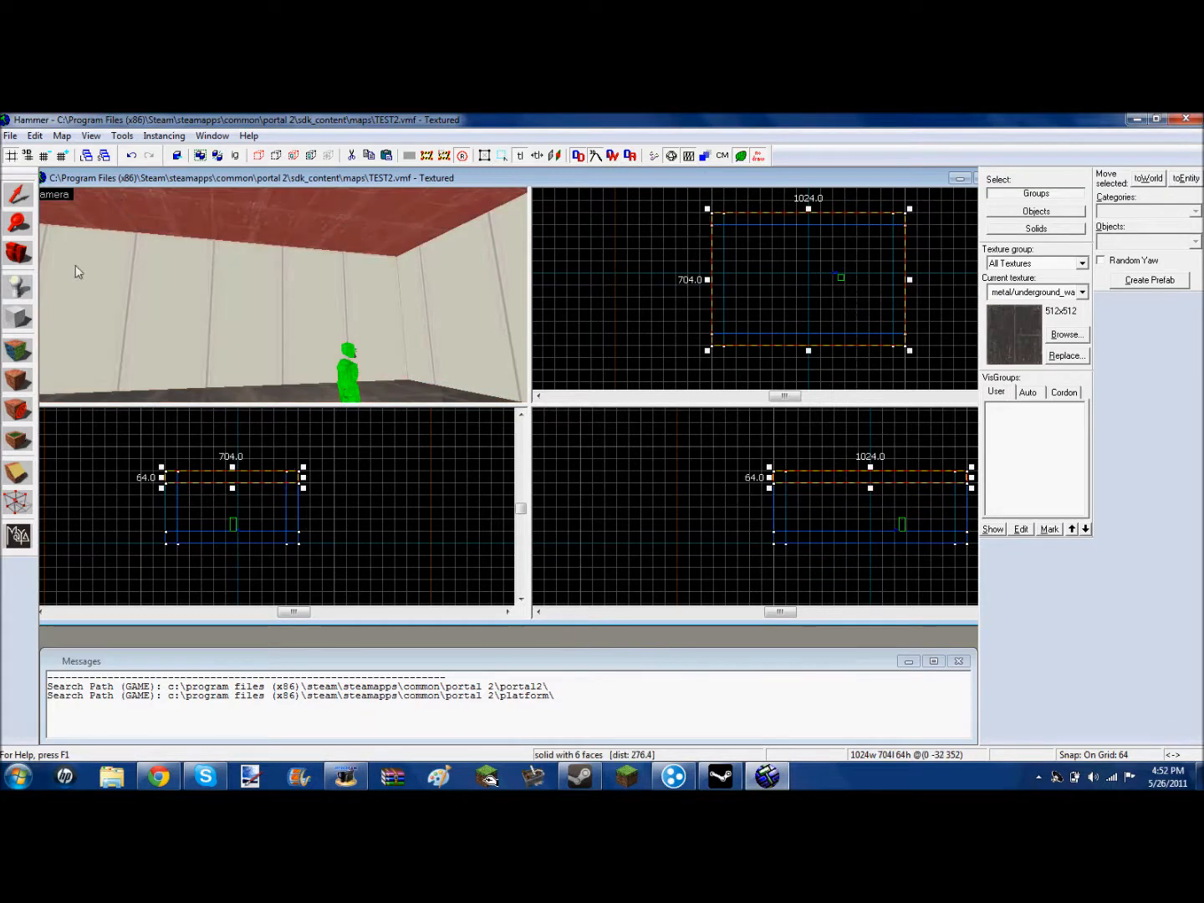
click(17, 253)
drag(252, 292, 281, 295)
key(w)
key(w)
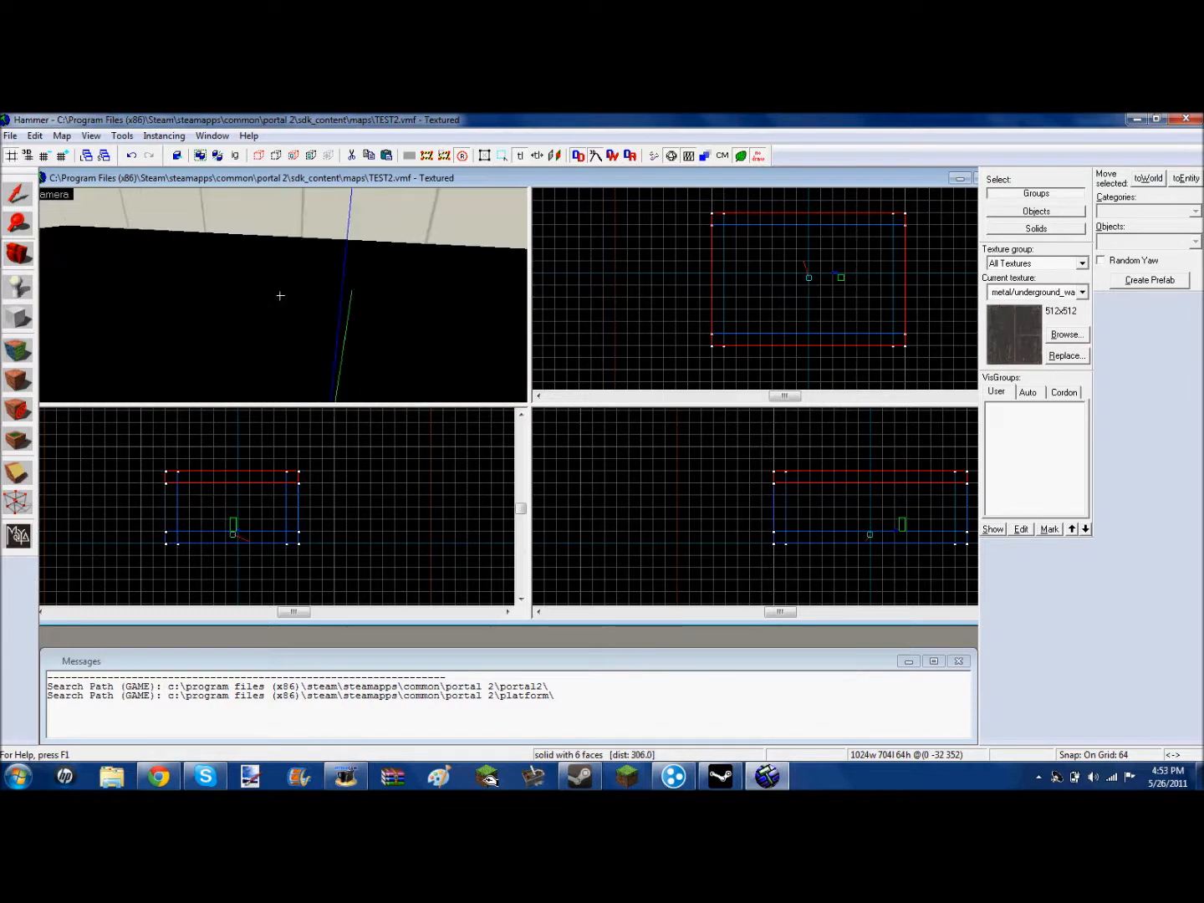
key(s)
key(a)
key(w)
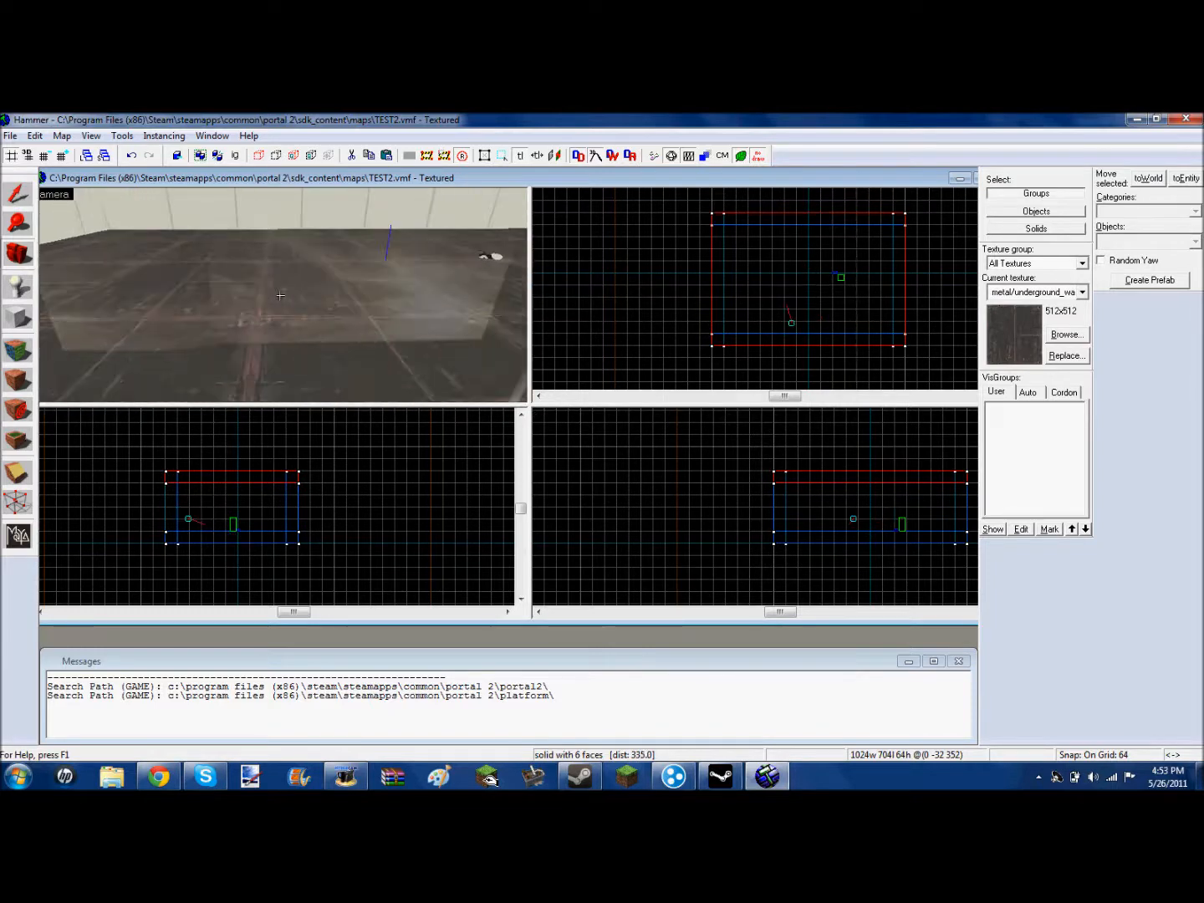
key(s)
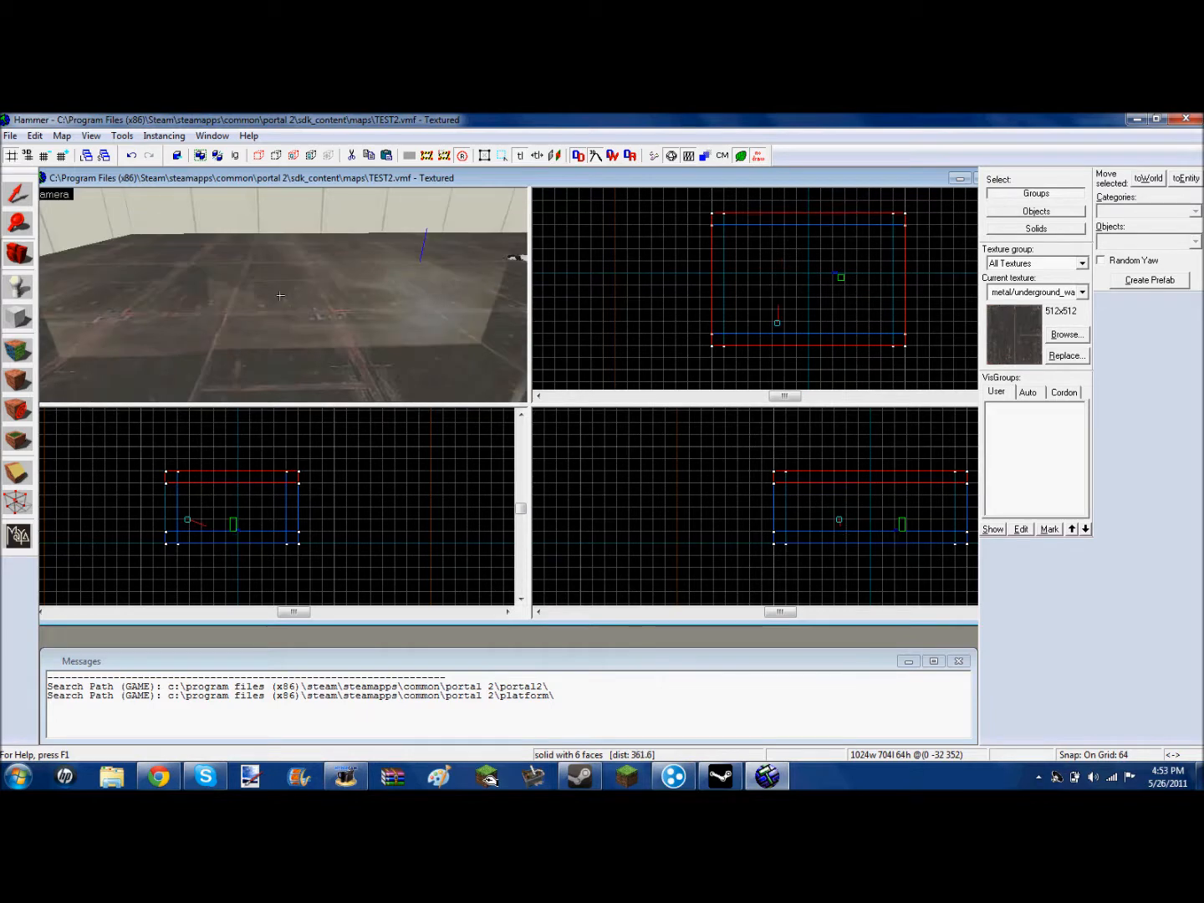
key(w)
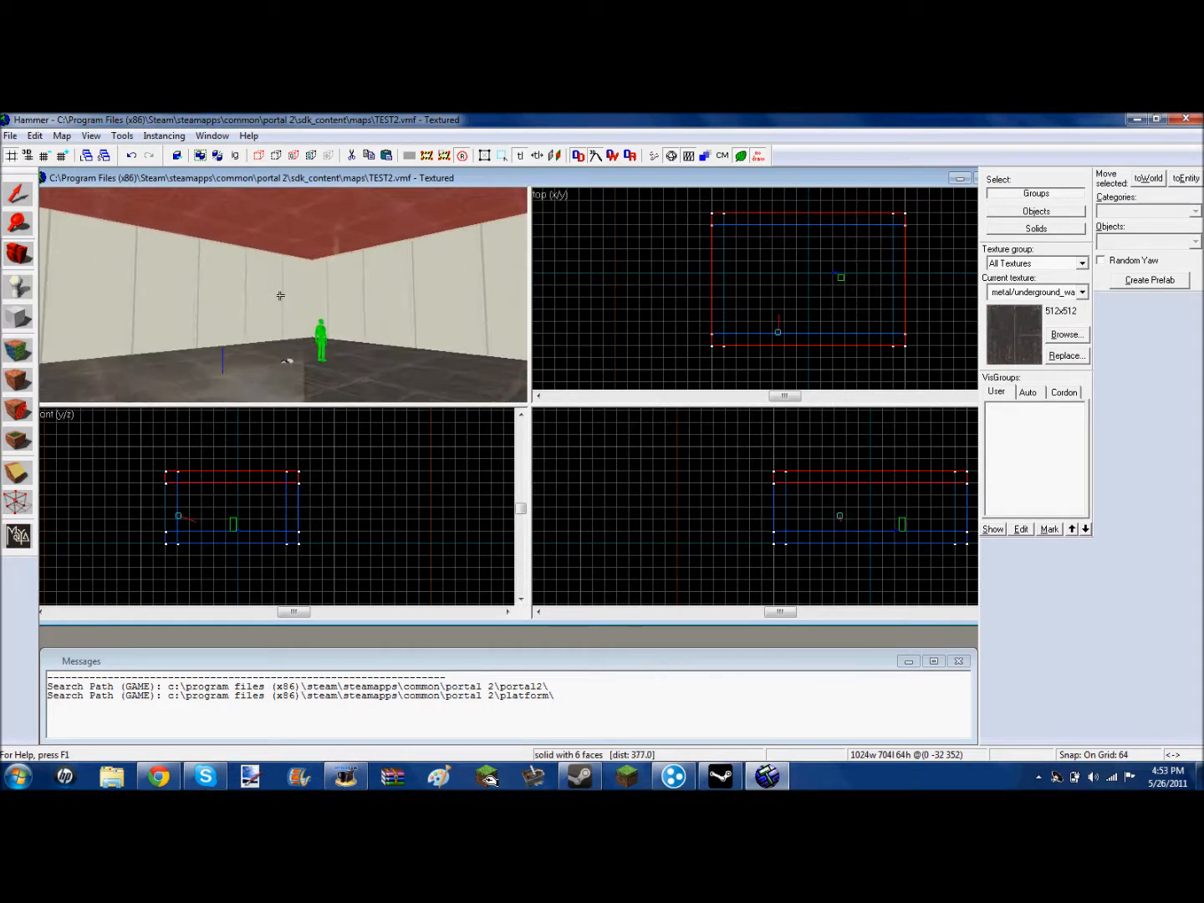
key(w)
key(w)
key(s)
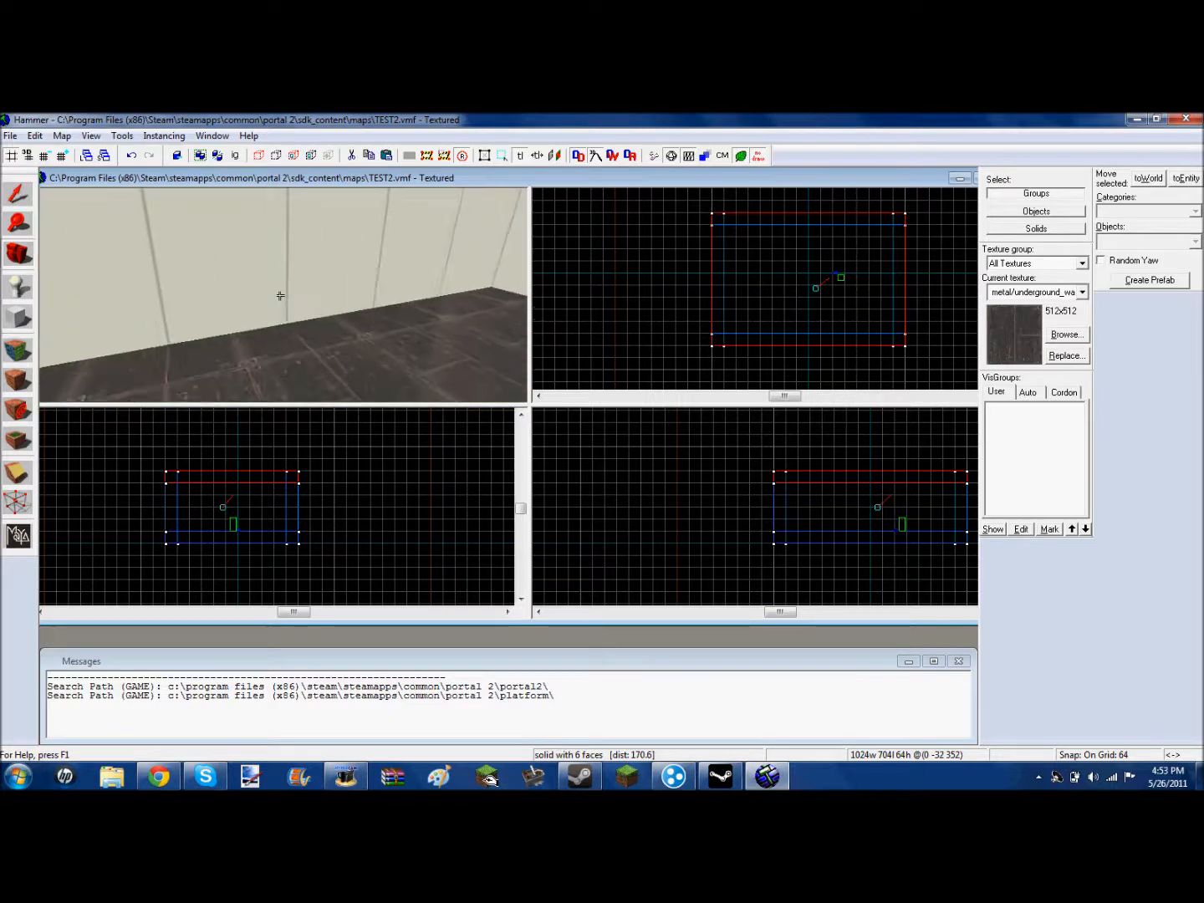
key(w)
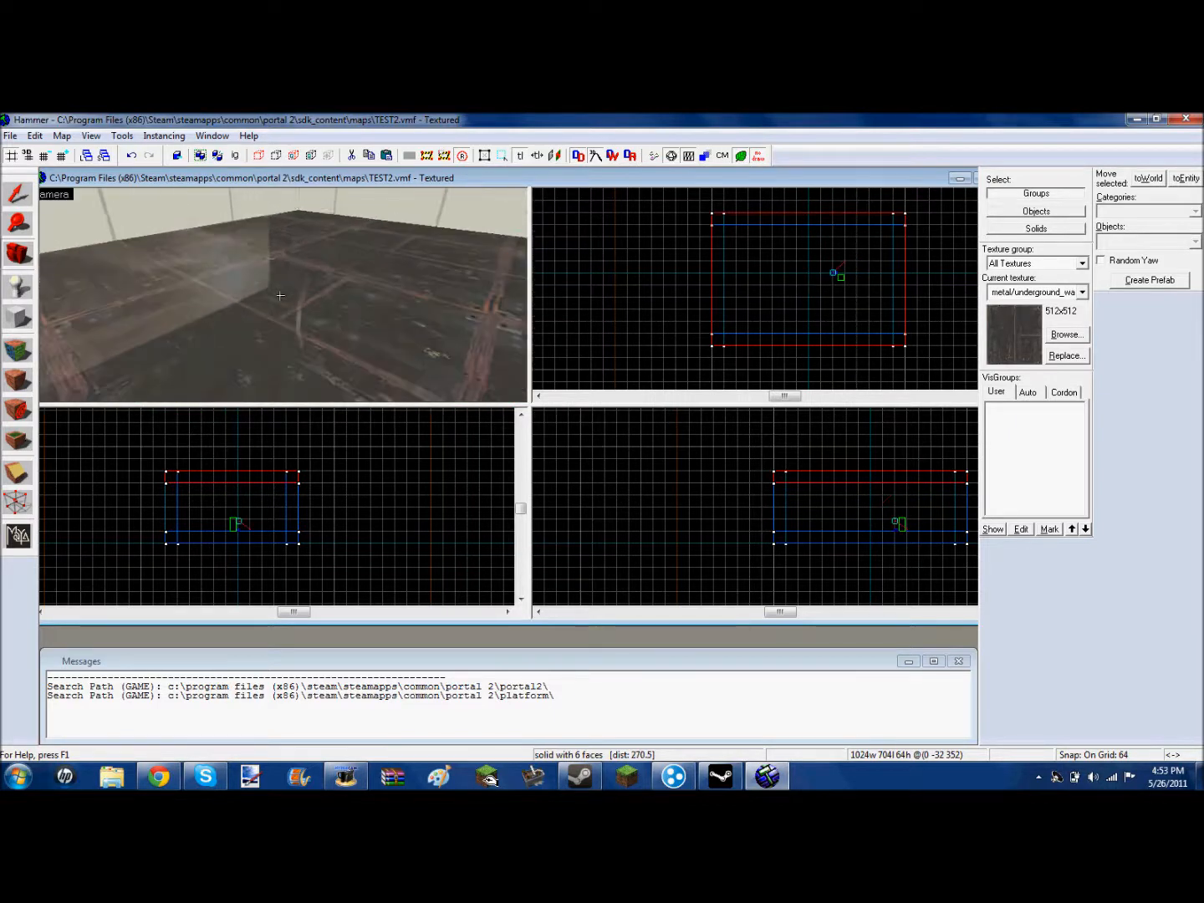
key(s)
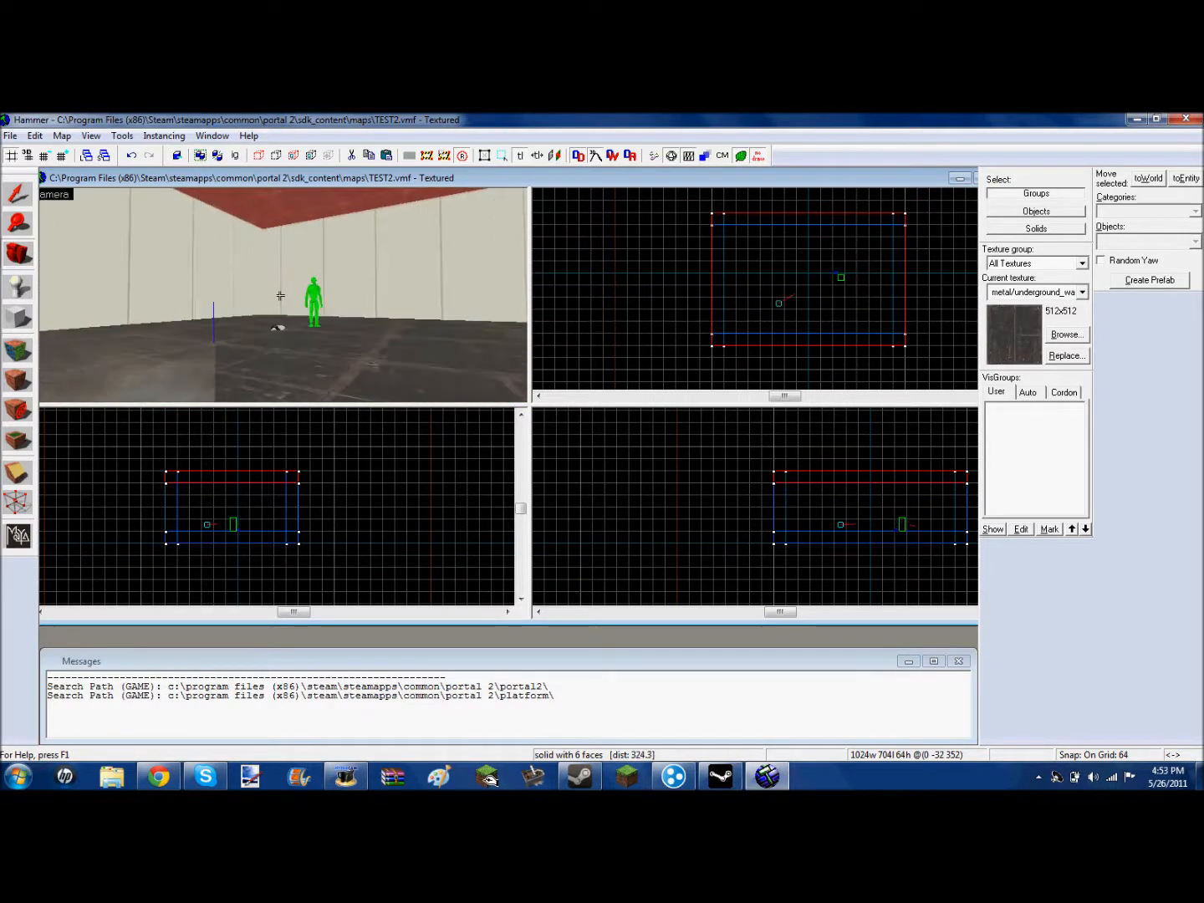
key(w)
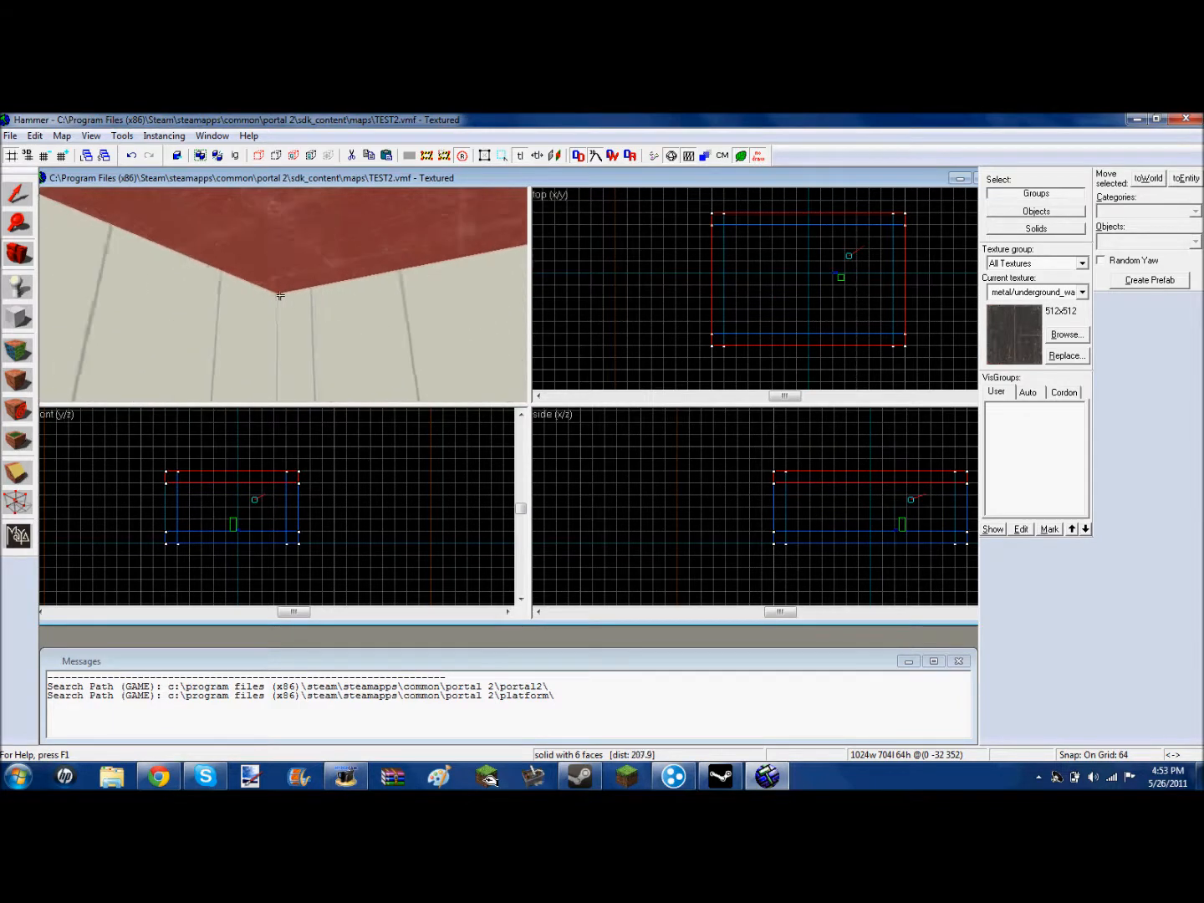
key(w)
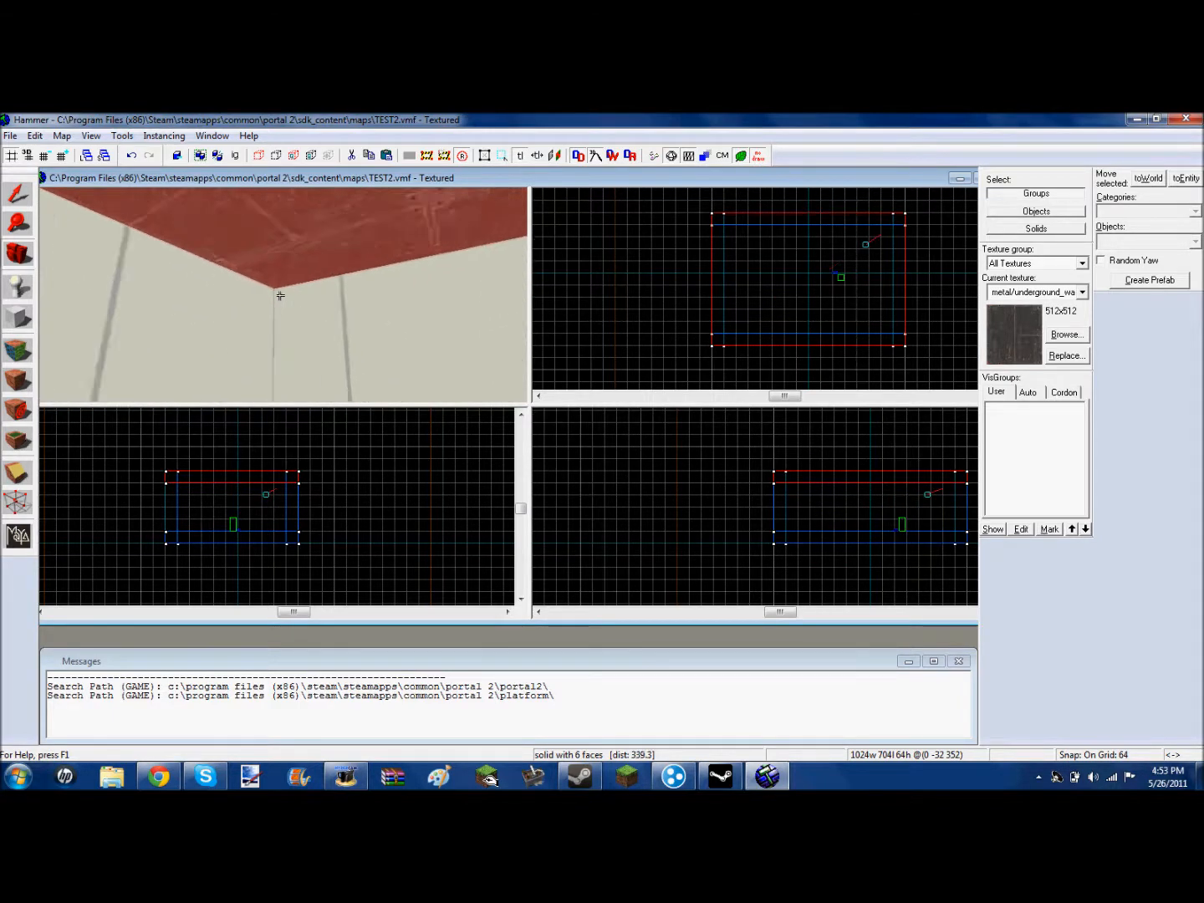